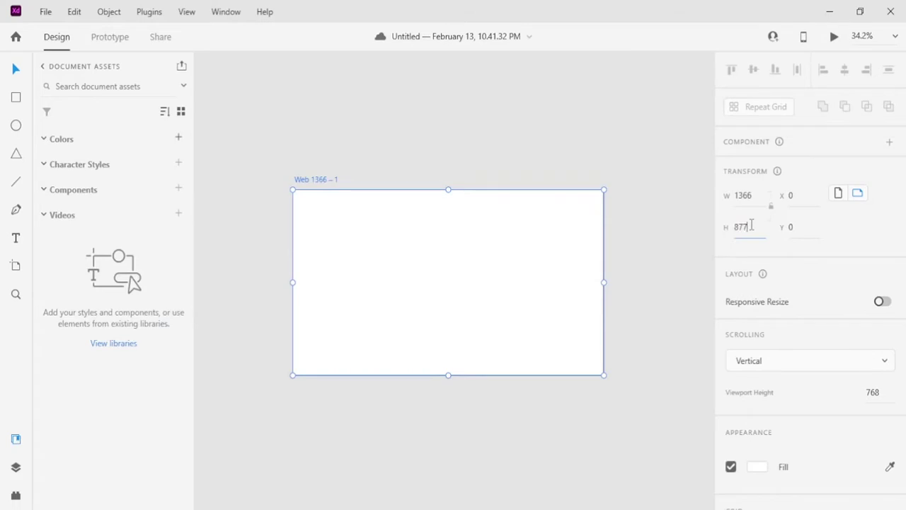
Step: Set the artboard height to 877 and show its layout grid of 12 columns with a gutter width of 30
{"action": "key", "text": "Return"}
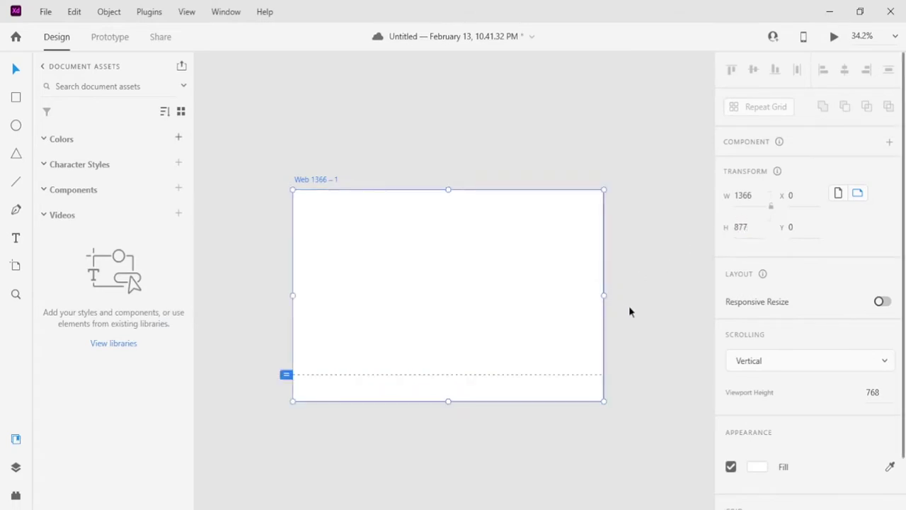
{"action": "scroll", "coordinate": [817, 389], "scroll_direction": "down", "scroll_amount": 1}
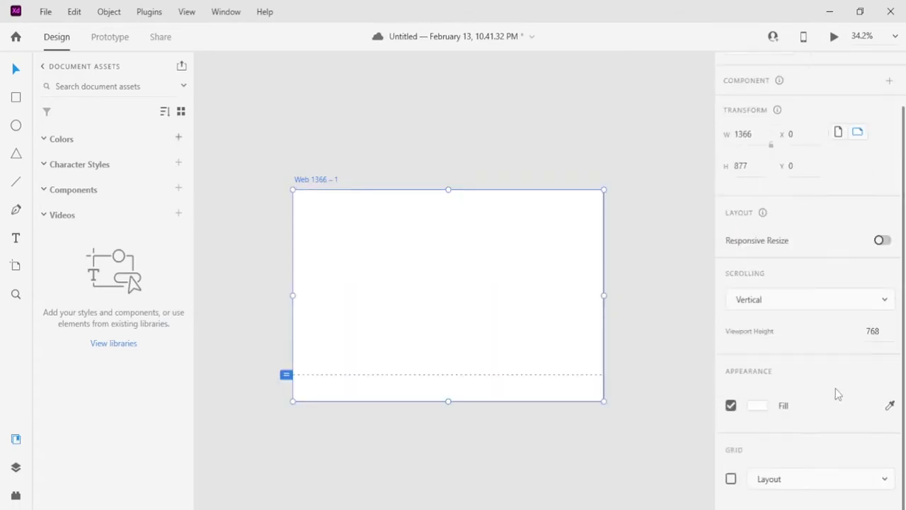
{"action": "left_click", "coordinate": [730, 479]}
{"action": "scroll", "coordinate": [792, 459], "scroll_direction": "down", "scroll_amount": 3}
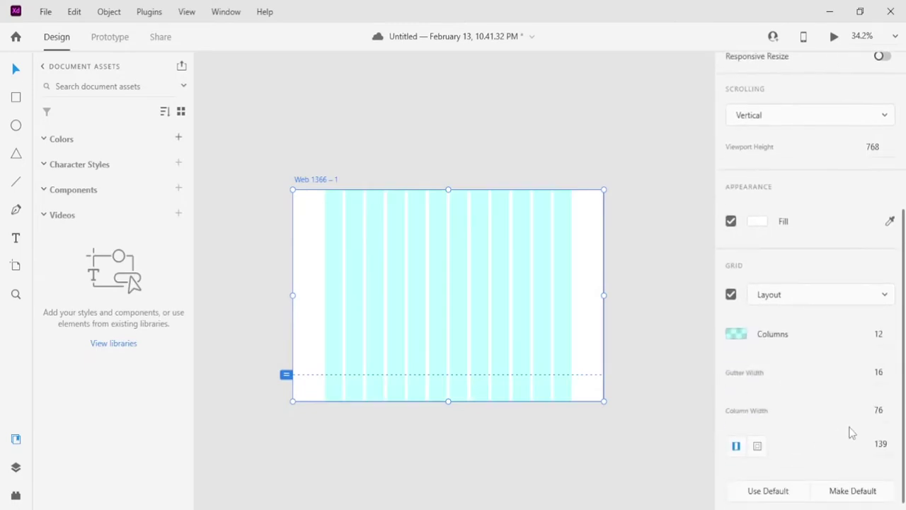
{"action": "type", "text": "30"}
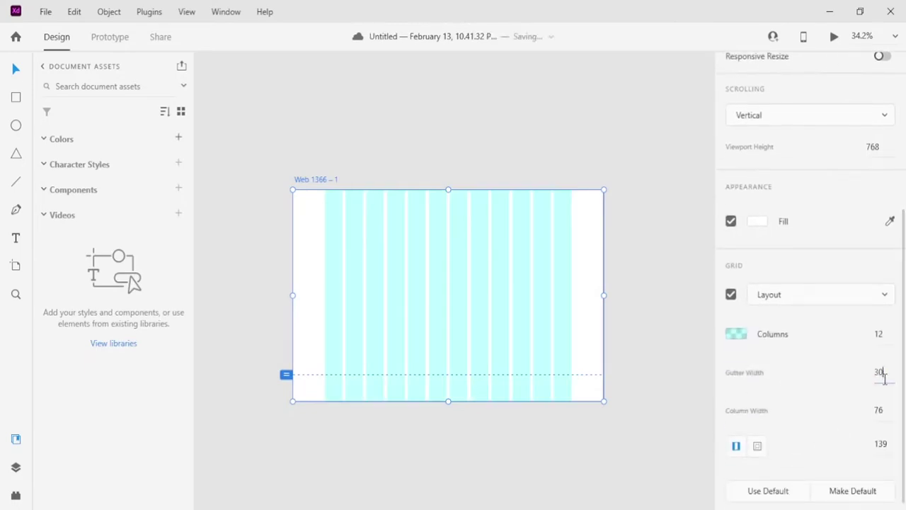
{"action": "key", "text": "Return"}
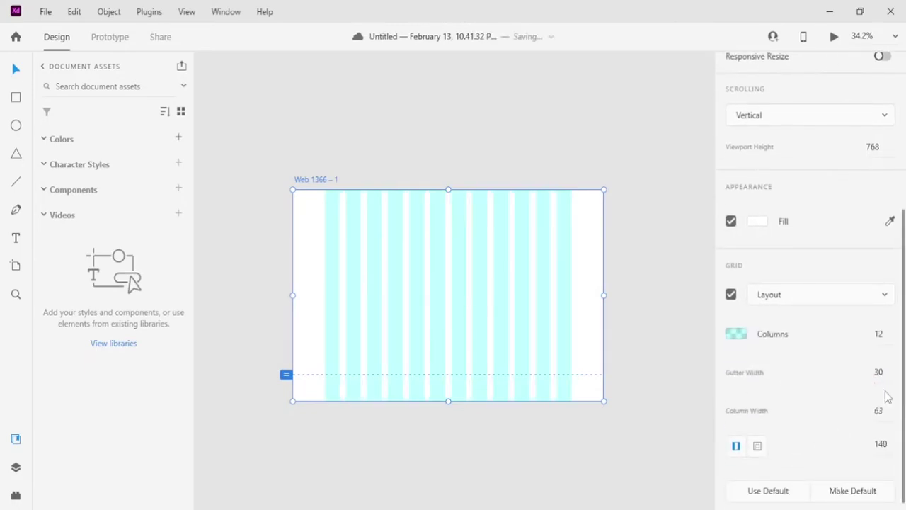
{"action": "left_click", "coordinate": [639, 368]}
Step: Add the text "ART PLATFORM" near the artboard's upper-left area, at about X 233, Y 87
{"action": "scroll", "coordinate": [408, 283], "scroll_direction": "up", "scroll_amount": 2}
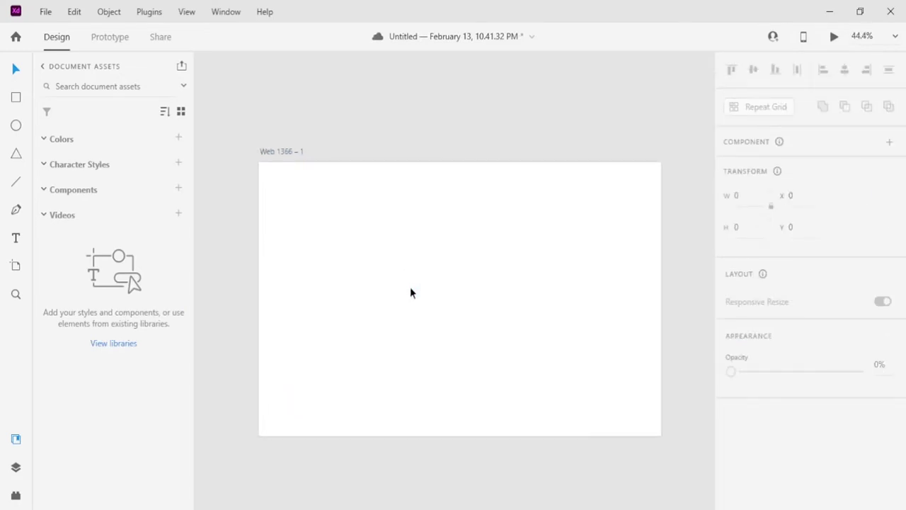
{"action": "left_click", "coordinate": [467, 388]}
{"action": "scroll", "coordinate": [366, 265], "scroll_direction": "up", "scroll_amount": 1}
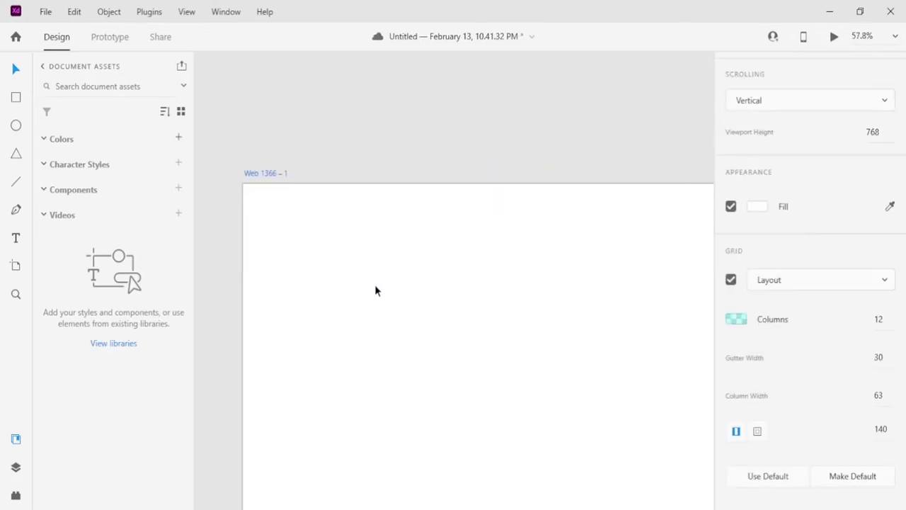
{"action": "left_click", "coordinate": [330, 223]}
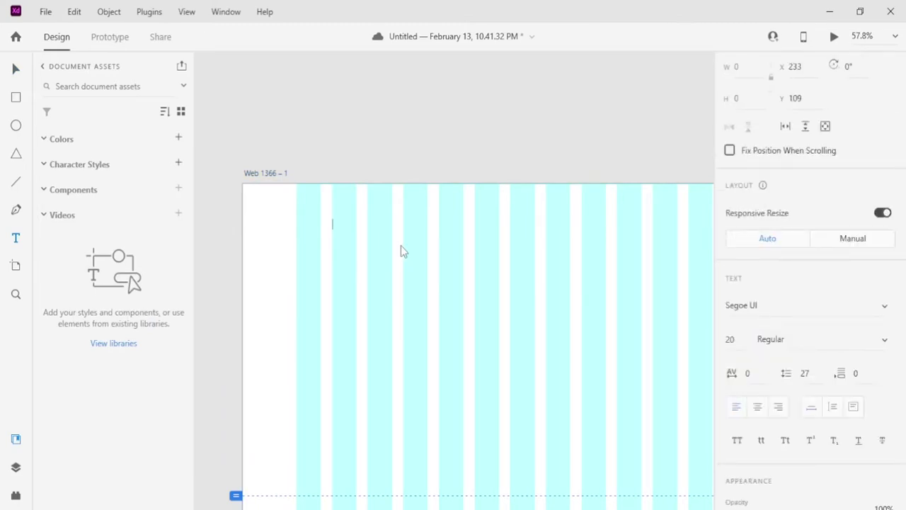
{"action": "type", "text": "ART PLATFORM"}
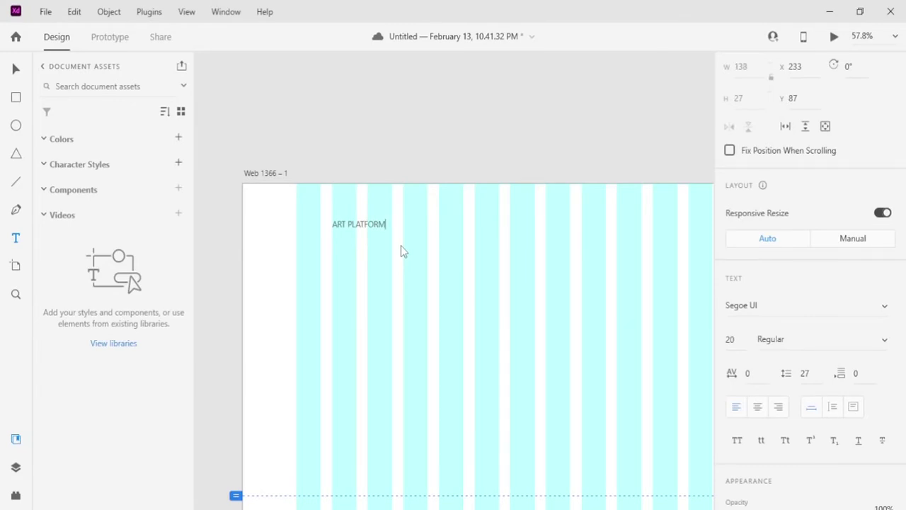
Step: Set the "ART PLATFORM" text to the American Captain font at size 41
{"action": "key", "text": "ctrl+a"}
{"action": "scroll", "coordinate": [807, 283], "scroll_direction": "down", "scroll_amount": 1}
{"action": "left_click", "coordinate": [761, 259]}
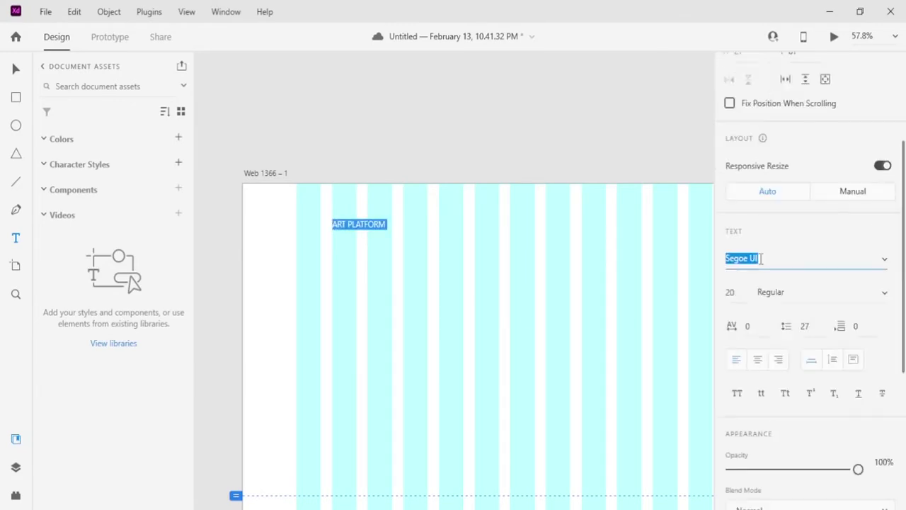
{"action": "type", "text": "American Captain"}
{"action": "key", "text": "Return"}
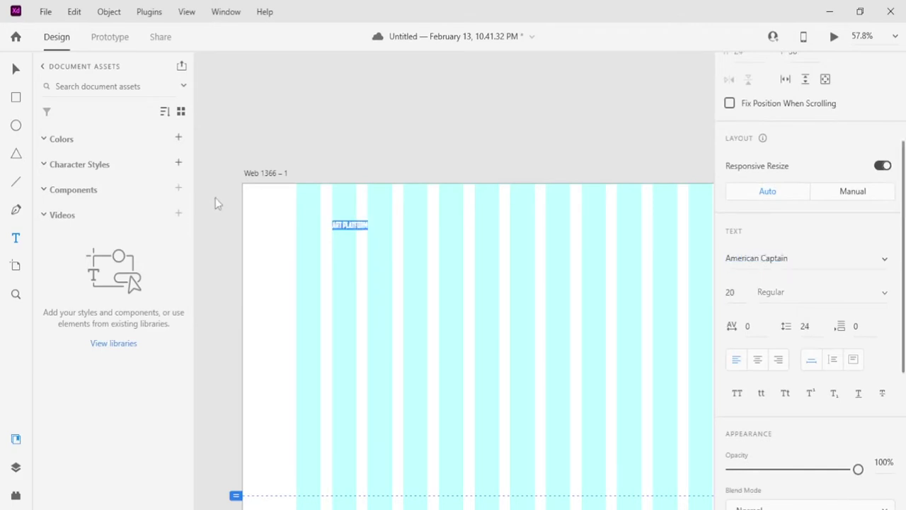
{"action": "key", "text": "Escape"}
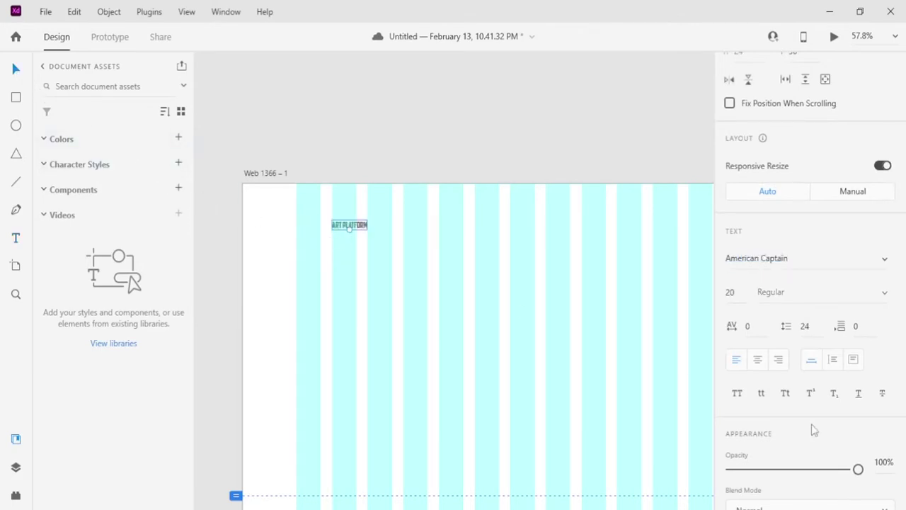
{"action": "left_click", "coordinate": [733, 294]}
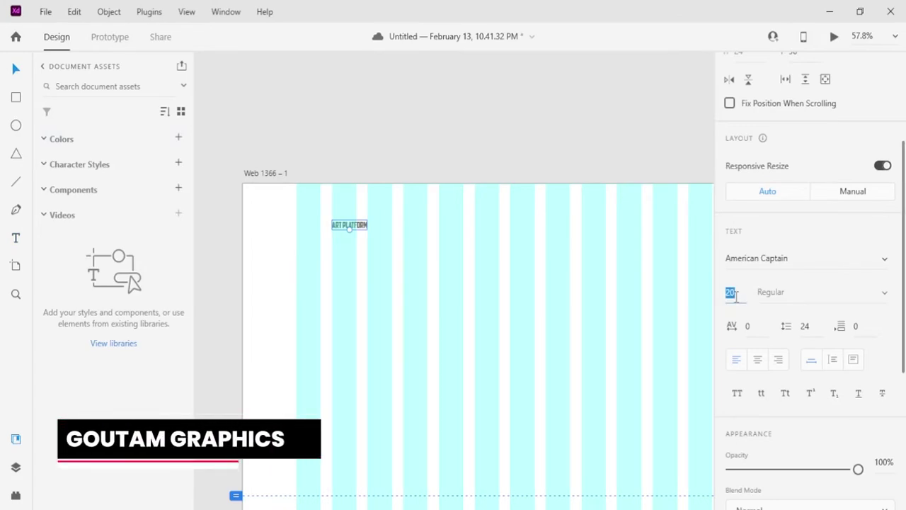
{"action": "type", "text": "40"}
{"action": "key", "text": "Return"}
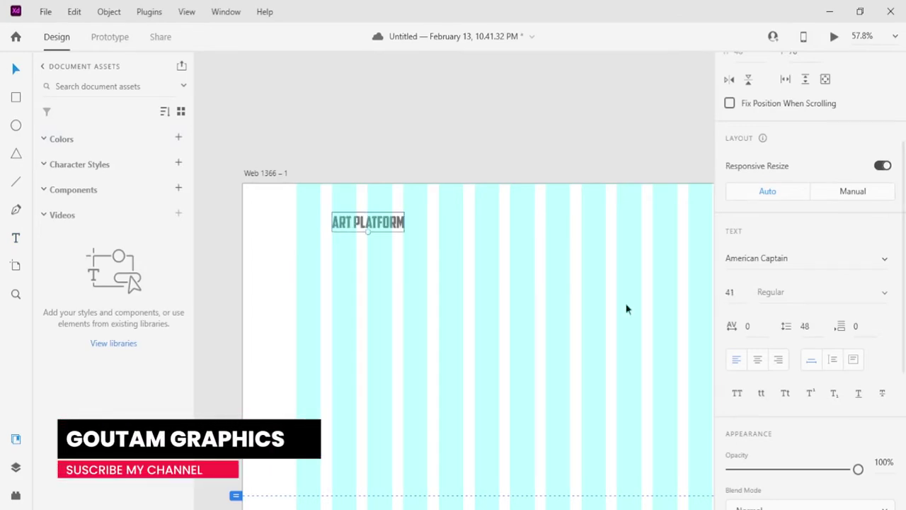
Step: Move the "ART PLATFORM" title to the first grid column's left edge, at about X 140, Y 67
{"action": "left_click", "coordinate": [269, 261]}
{"action": "scroll", "coordinate": [333, 283], "scroll_direction": "up", "scroll_amount": 1}
{"action": "scroll", "coordinate": [359, 242], "scroll_direction": "up", "scroll_amount": 4}
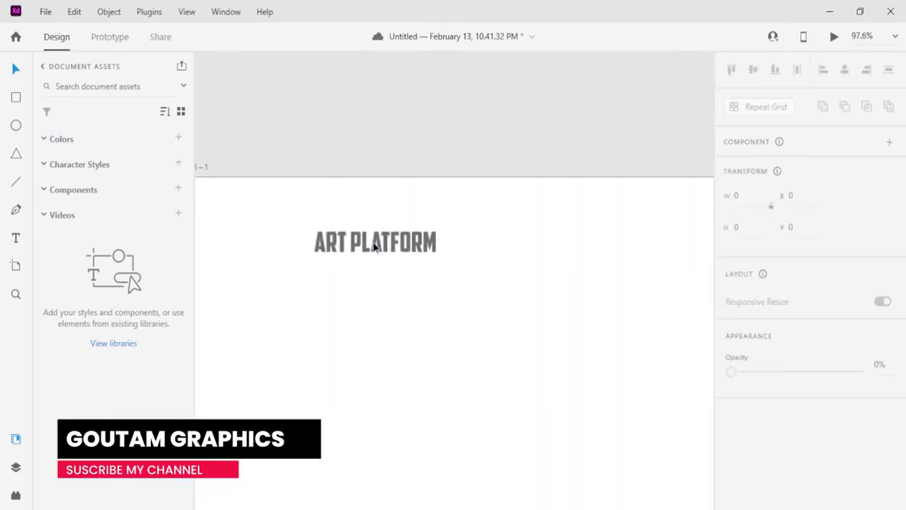
{"action": "left_click", "coordinate": [382, 286]}
{"action": "left_click_drag", "start_coordinate": [381, 287], "coordinate": [358, 239]}
{"action": "scroll", "coordinate": [369, 289], "scroll_direction": "down", "scroll_amount": 4}
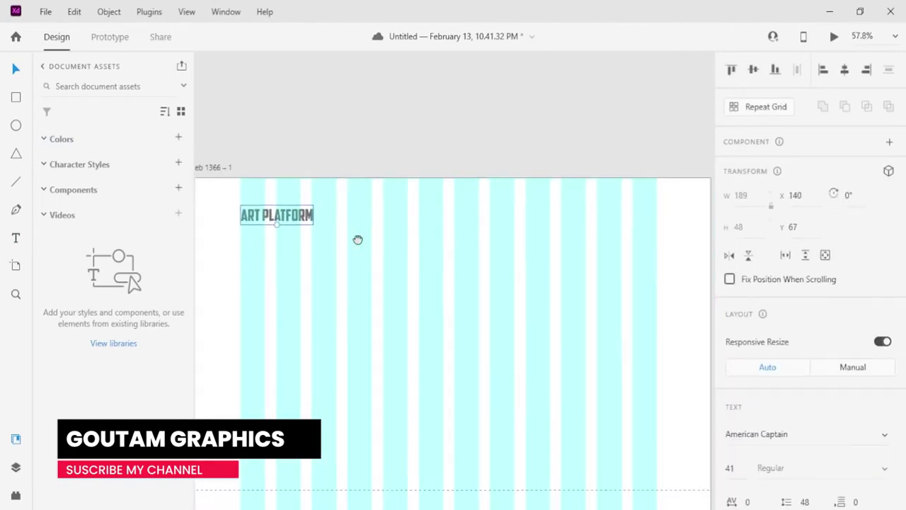
Step: Duplicate the "ART PLATFORM" title to about X 536, Y 159 and change the copy's text to "COLLECTION"
{"action": "left_click_drag", "start_coordinate": [293, 218], "coordinate": [440, 258]}
{"action": "key", "text": "Return"}
{"action": "type", "text": "C"}
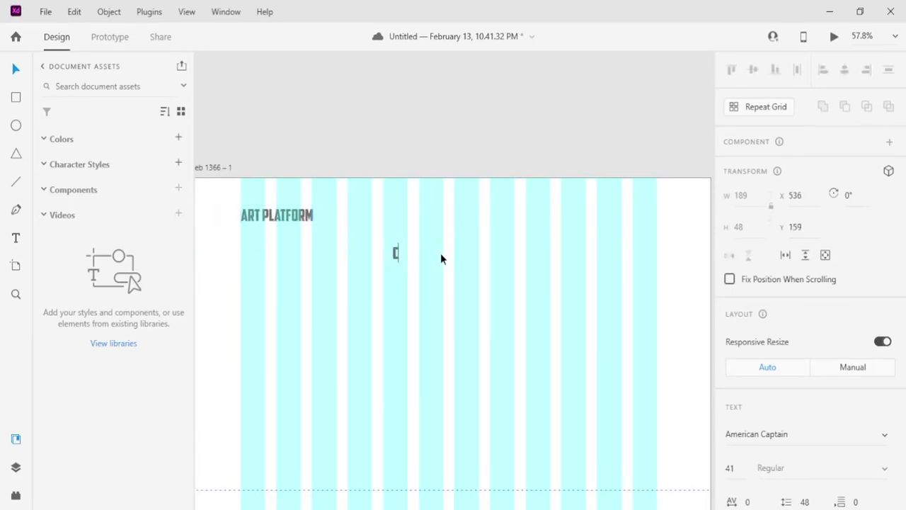
{"action": "type", "text": "OLLECTION"}
Step: Set the "COLLECTION" text to the Segoe Print font at size 19
{"action": "double_click", "coordinate": [431, 250]}
{"action": "left_click", "coordinate": [788, 431]}
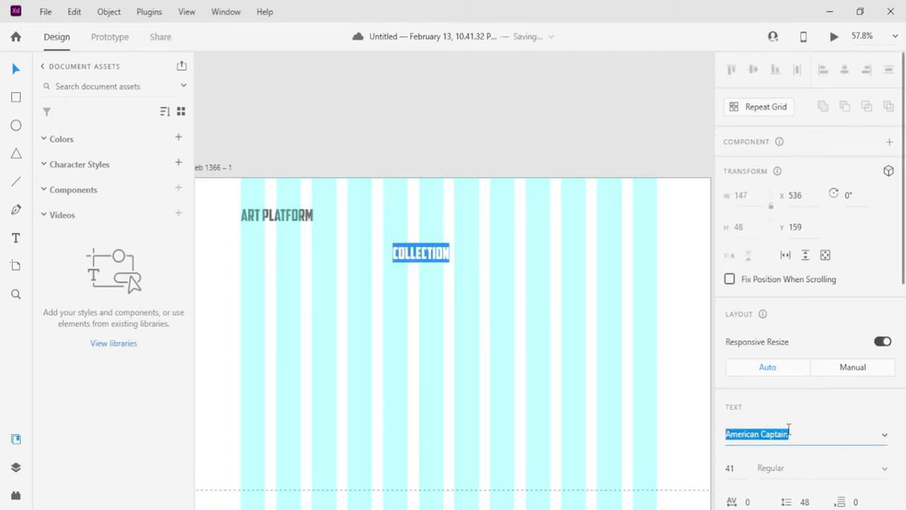
{"action": "type", "text": "Segoe Print"}
{"action": "key", "text": "Return"}
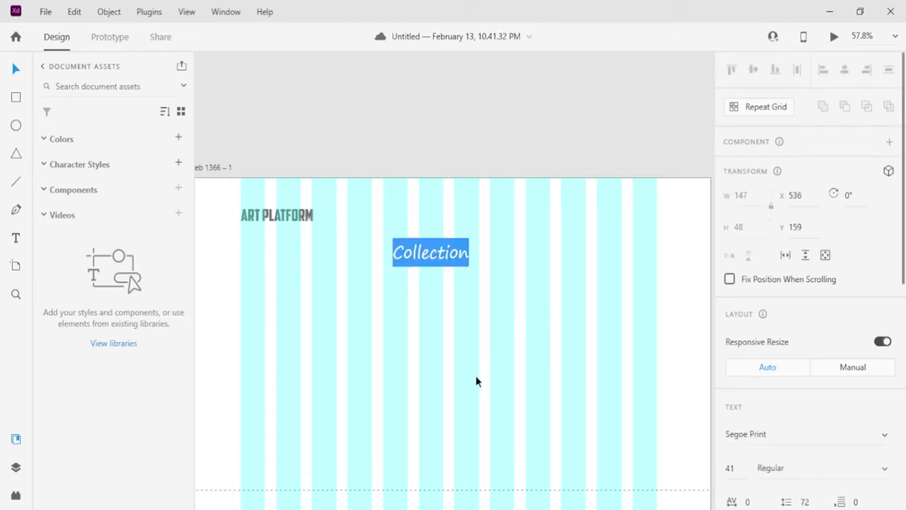
{"action": "key", "text": "Escape"}
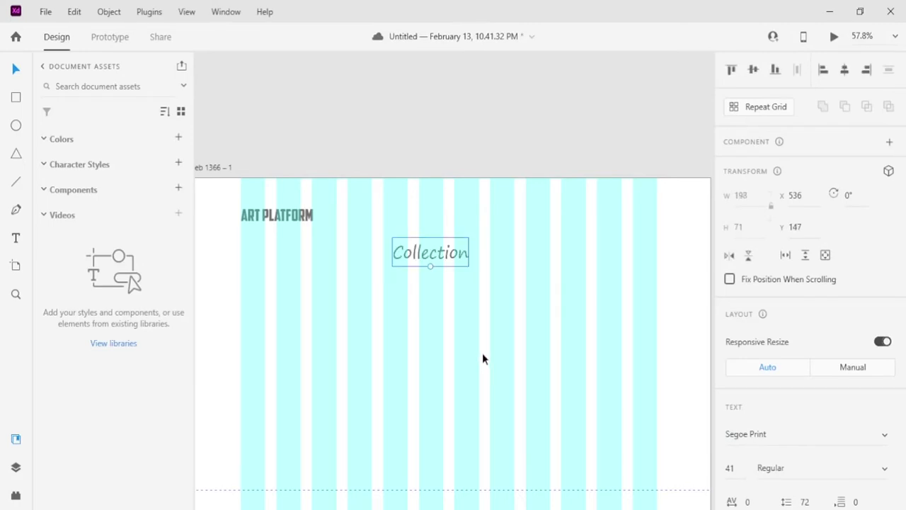
{"action": "left_click", "coordinate": [738, 466]}
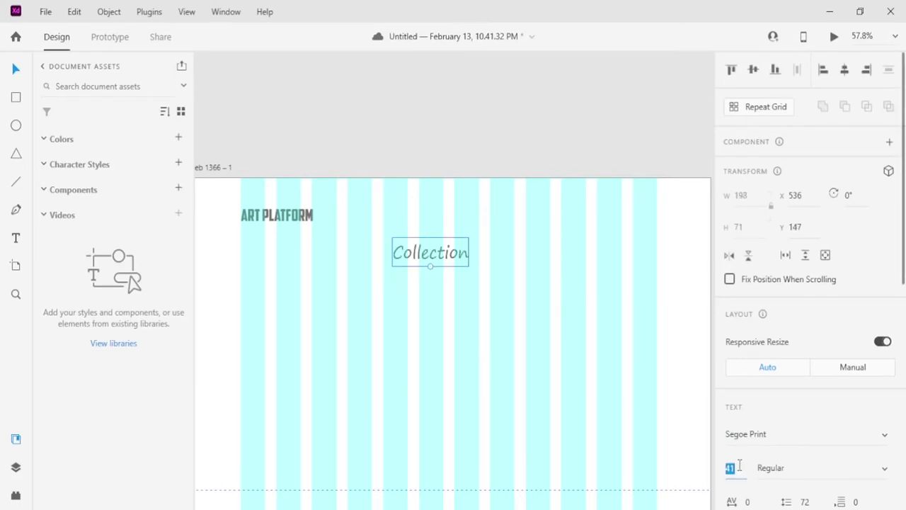
{"action": "type", "text": "19"}
{"action": "key", "text": "Return"}
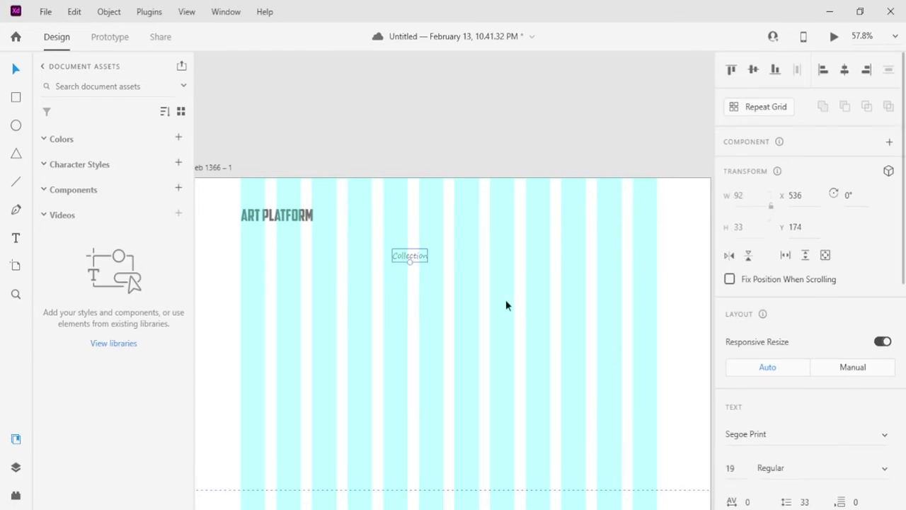
Step: Place the "Collection" label in line with the title and add a copy beside it reading "About"
{"action": "scroll", "coordinate": [495, 283], "scroll_direction": "up", "scroll_amount": 1}
{"action": "left_click_drag", "start_coordinate": [402, 246], "coordinate": [488, 206]}
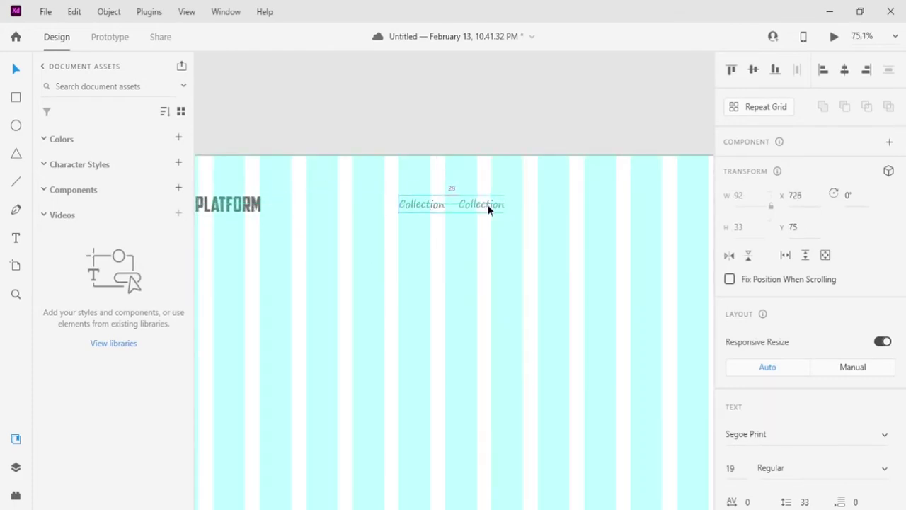
{"action": "double_click", "coordinate": [492, 205]}
{"action": "type", "text": "About"}
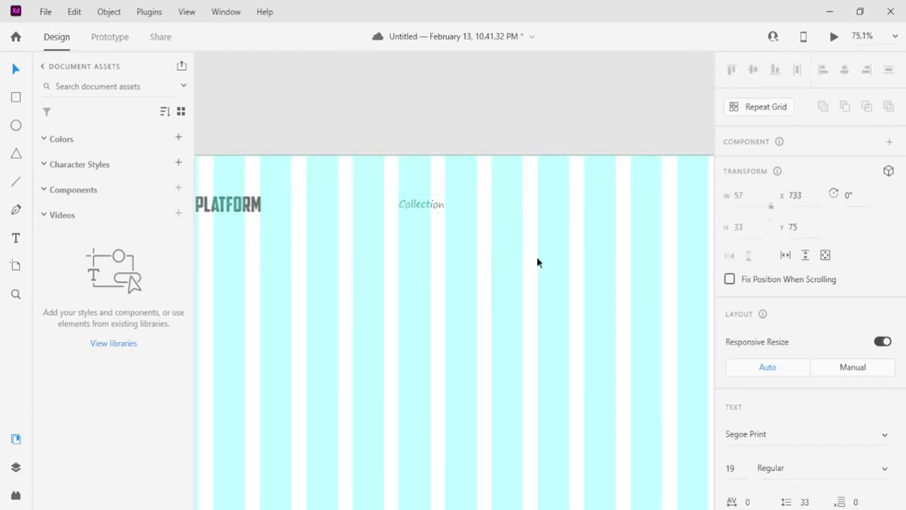
{"action": "key", "text": "Escape"}
Step: Duplicate the "About" label to its right and change the copy's text to "Trending"
{"action": "left_click_drag", "start_coordinate": [481, 204], "coordinate": [527, 205]}
{"action": "double_click", "coordinate": [525, 205]}
{"action": "type", "text": "Trending"}
{"action": "key", "text": "Escape"}
Step: Duplicate the "Trending" label to its right and change the copy's text to "Community"
{"action": "left_click_drag", "start_coordinate": [524, 199], "coordinate": [584, 207]}
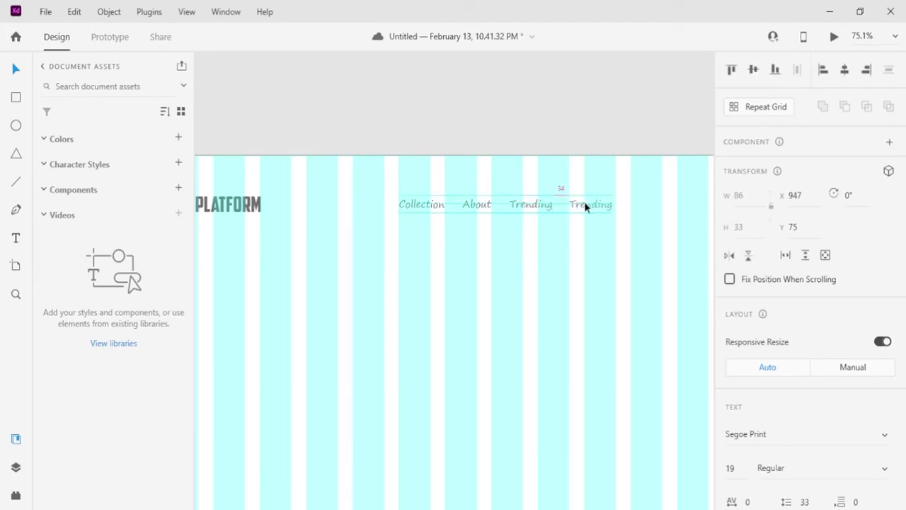
{"action": "double_click", "coordinate": [585, 205]}
{"action": "type", "text": "Community"}
{"action": "key", "text": "Escape"}
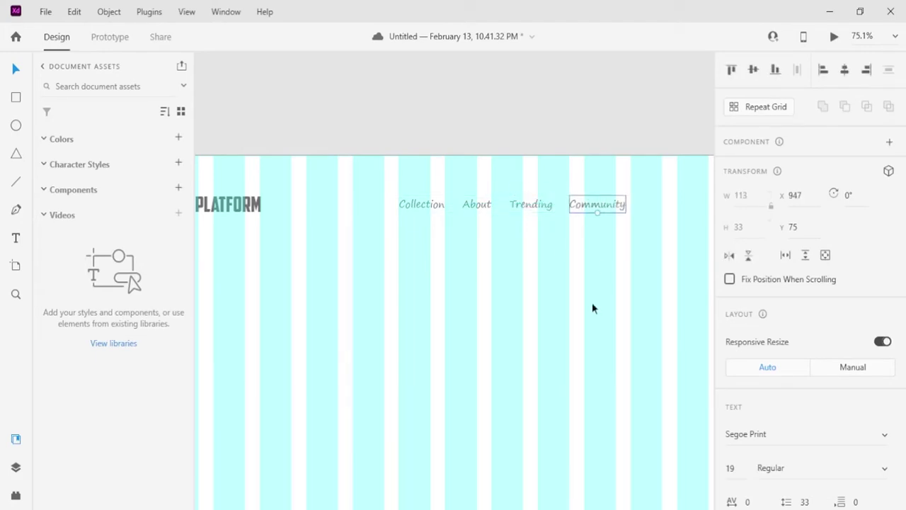
Step: Space the four navigation labels evenly along the header row, starting at about X 605
{"action": "scroll", "coordinate": [591, 303], "scroll_direction": "down", "scroll_amount": 2}
{"action": "scroll", "coordinate": [516, 299], "scroll_direction": "up", "scroll_amount": 2}
{"action": "key", "text": "Escape"}
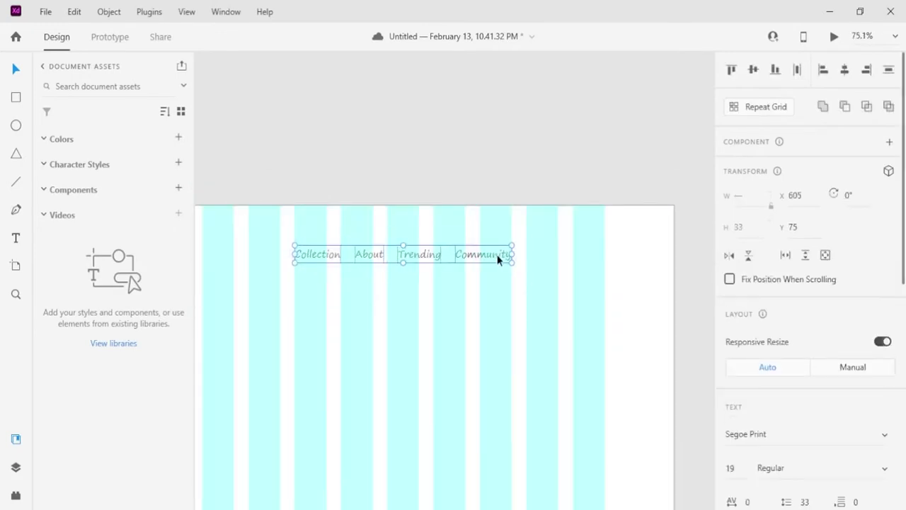
{"action": "key", "text": "Escape"}
Step: Duplicate the "ART PLATFORM" title below the header, at about X 419, Y 294, and change the copy to "LOG IN"
{"action": "key", "text": "ctrl+0"}
{"action": "left_click", "coordinate": [331, 238]}
{"action": "left_click_drag", "start_coordinate": [335, 240], "coordinate": [419, 314]}
{"action": "double_click", "coordinate": [419, 313]}
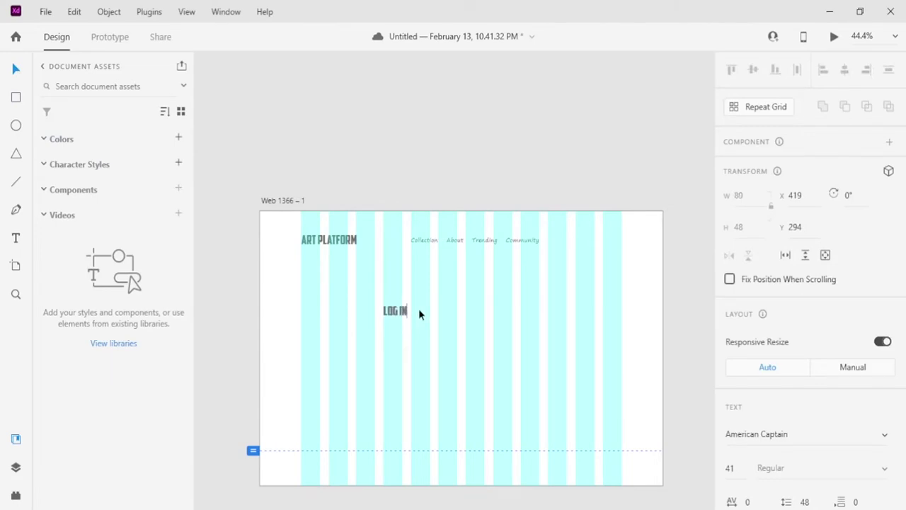
Step: Set the "LOG IN" text size to 25 and move it to the header's right end, at about X 1134, Y 78
{"action": "key", "text": "ctrl+a"}
{"action": "left_click", "coordinate": [740, 471]}
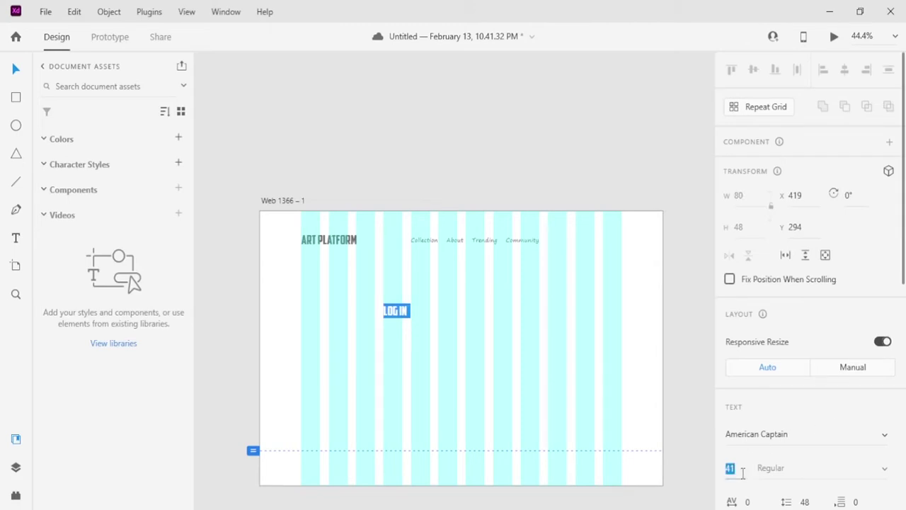
{"action": "key", "text": "Return"}
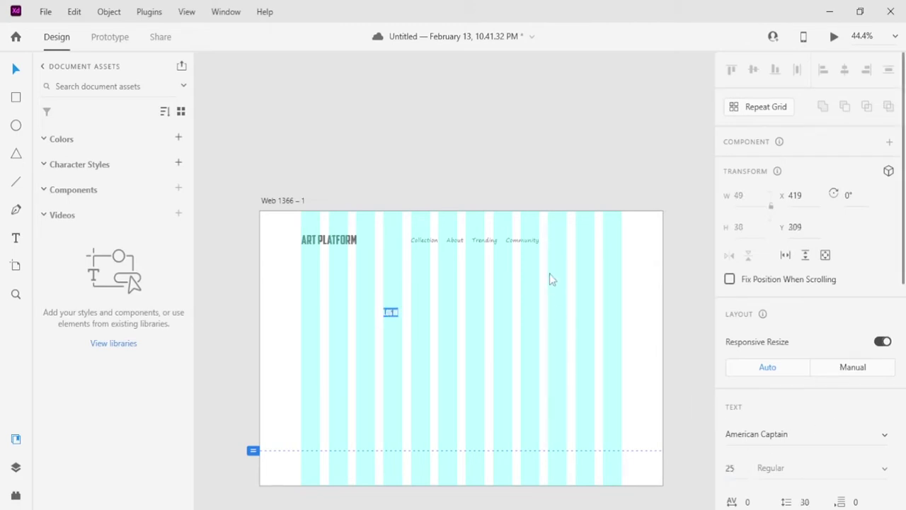
{"action": "scroll", "coordinate": [573, 263], "scroll_direction": "up", "scroll_amount": 3}
{"action": "left_click_drag", "start_coordinate": [267, 352], "coordinate": [617, 227]}
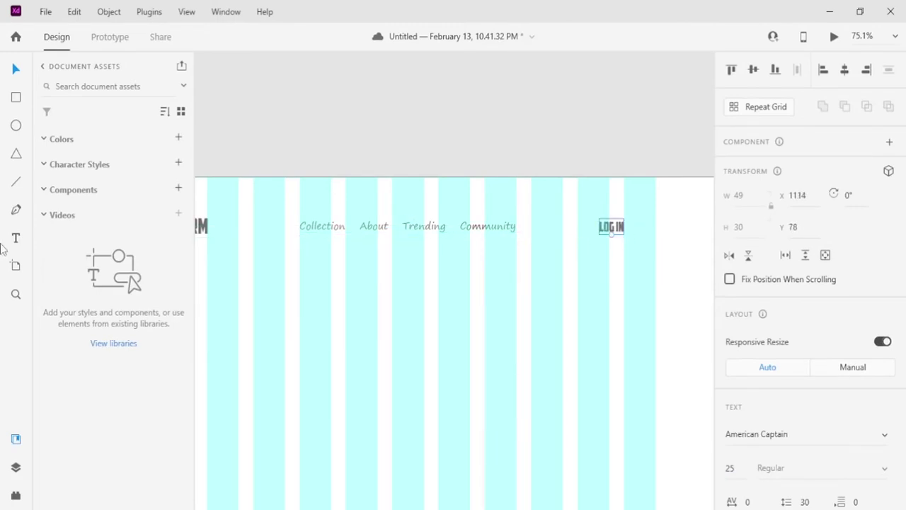
Step: Draw a rectangle of about 156 × 61 around "LOG IN", spanning the last two grid columns, and turn off its fill
{"action": "left_click", "coordinate": [15, 97]}
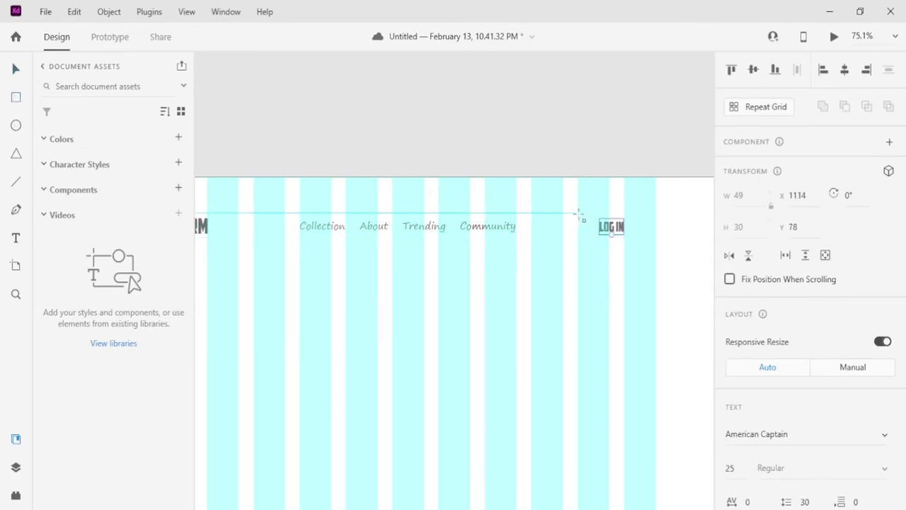
{"action": "left_click_drag", "start_coordinate": [577, 217], "coordinate": [655, 252]}
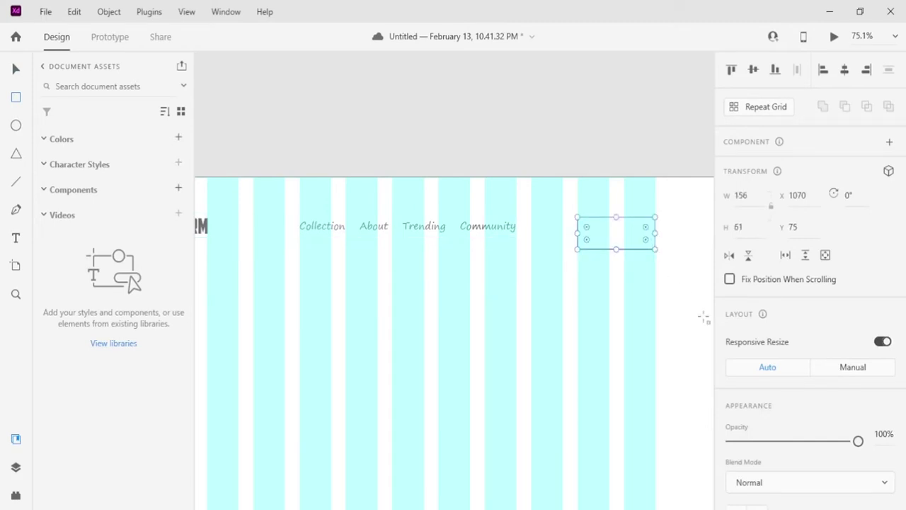
{"action": "scroll", "coordinate": [757, 353], "scroll_direction": "down", "scroll_amount": 3}
{"action": "left_click", "coordinate": [730, 371]}
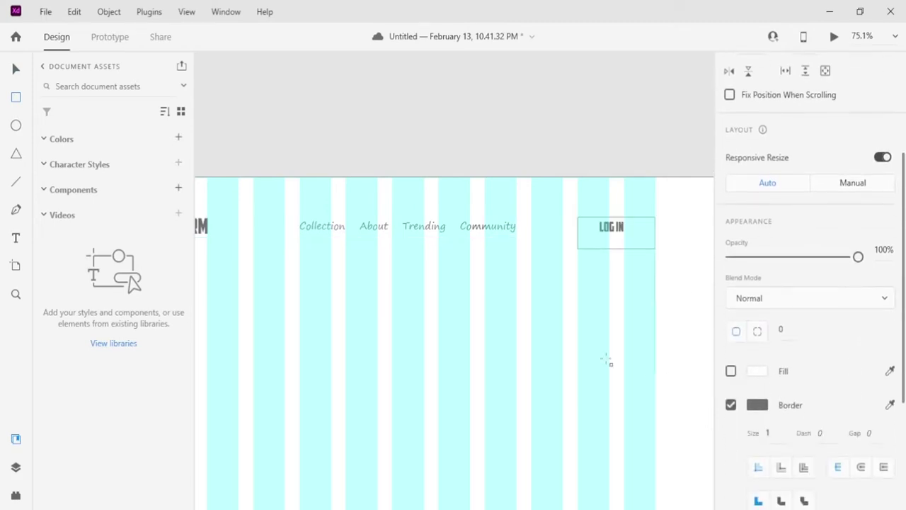
{"action": "left_click", "coordinate": [16, 68]}
{"action": "scroll", "coordinate": [647, 229], "scroll_direction": "up", "scroll_amount": 3}
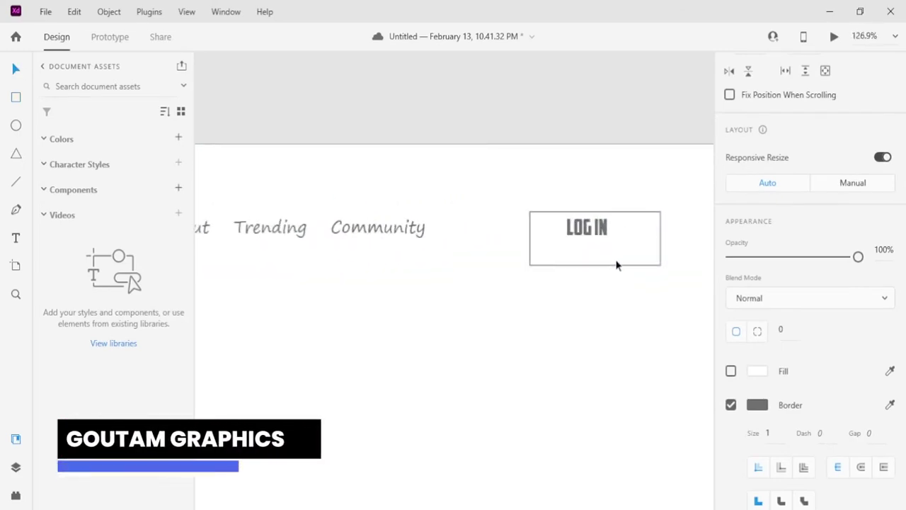
Step: Move the log-in rectangle up to Y 61 and centre the "LOG IN" text inside it vertically and horizontally
{"action": "left_click_drag", "start_coordinate": [613, 260], "coordinate": [611, 256]}
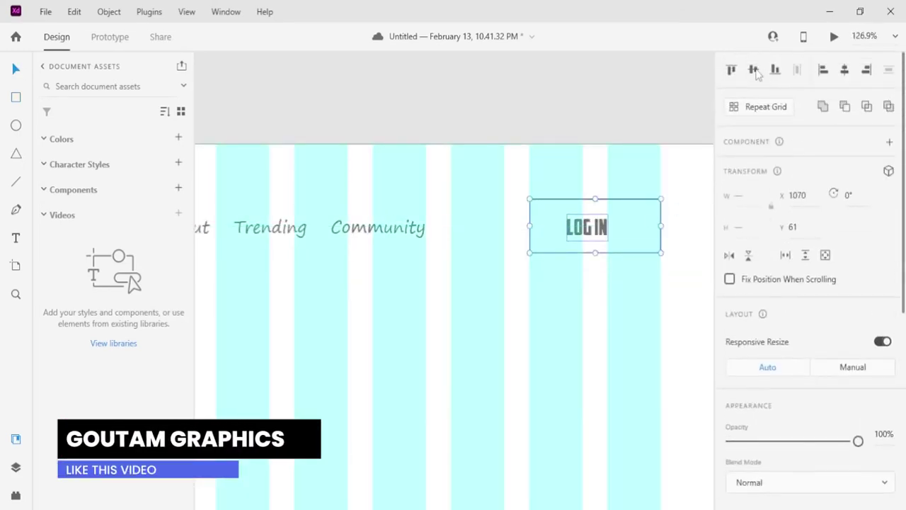
{"action": "left_click", "coordinate": [754, 70]}
{"action": "left_click", "coordinate": [843, 70]}
{"action": "left_click", "coordinate": [523, 301]}
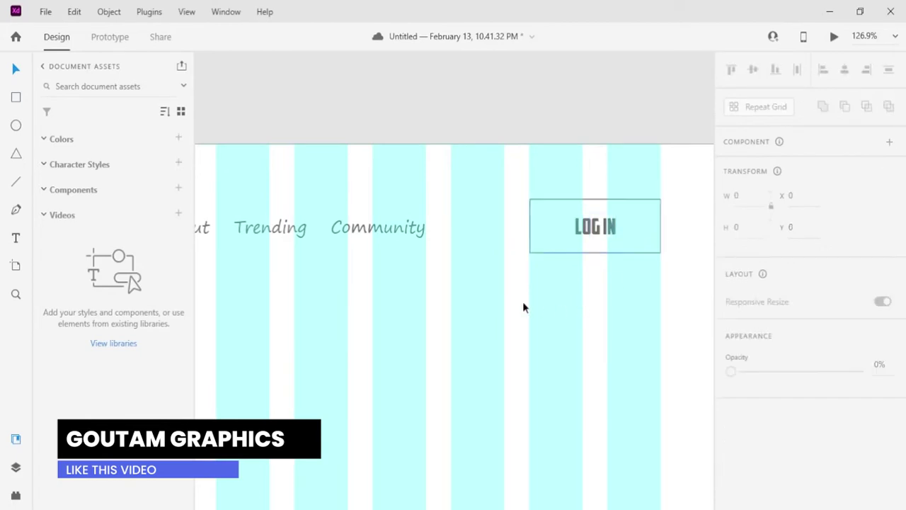
Step: Duplicate the "ART PLATFORM" title below the header, at about X 164, Y 318, and change the copy to "IMPECCABLE"
{"action": "scroll", "coordinate": [523, 301], "scroll_direction": "down", "scroll_amount": 4}
{"action": "scroll", "coordinate": [615, 300], "scroll_direction": "left", "scroll_amount": 5}
{"action": "scroll", "coordinate": [616, 293], "scroll_direction": "down", "scroll_amount": 2}
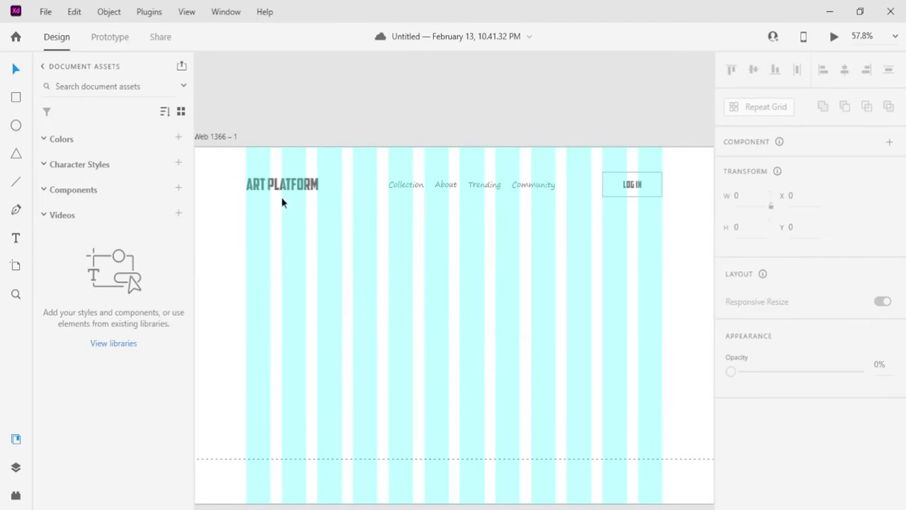
{"action": "left_click", "coordinate": [281, 201]}
{"action": "left_click_drag", "start_coordinate": [280, 189], "coordinate": [290, 292]}
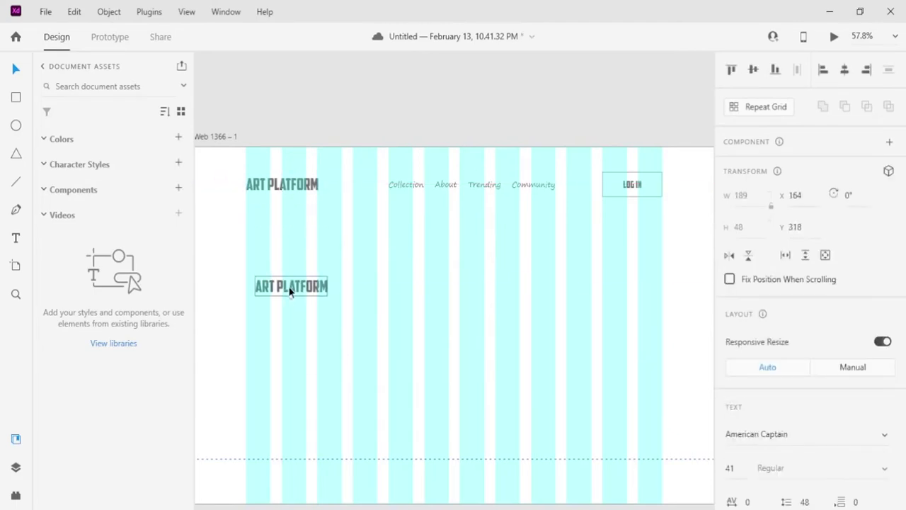
{"action": "double_click", "coordinate": [289, 292]}
{"action": "key", "text": "ctrl+a"}
{"action": "key", "text": "BackSpace"}
{"action": "type", "text": "IMPEC"}
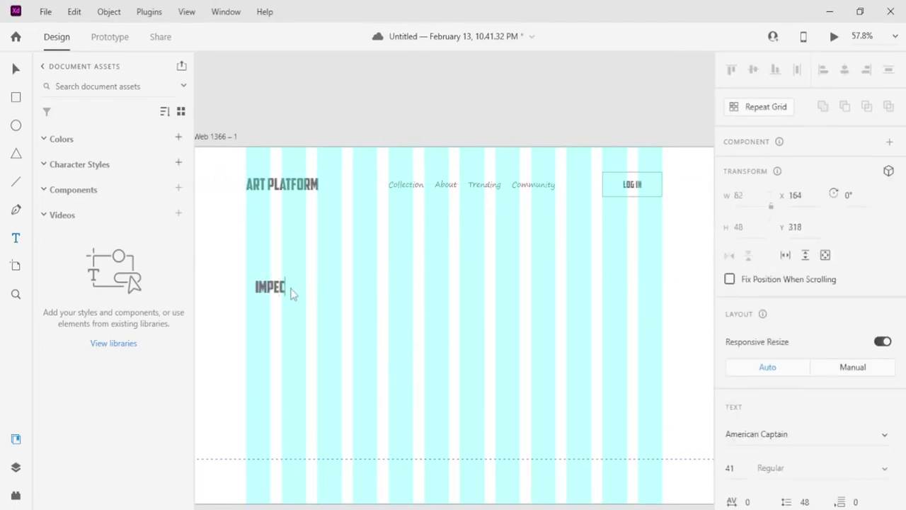
{"action": "type", "text": "CABLE"}
Step: Set the "IMPECCABLE" text in Heading Pro Trial Bold with all capitals
{"action": "double_click", "coordinate": [291, 288]}
{"action": "left_click", "coordinate": [291, 288]}
{"action": "key", "text": "ctrl+a"}
{"action": "left_click", "coordinate": [771, 427]}
{"action": "type", "text": "He"}
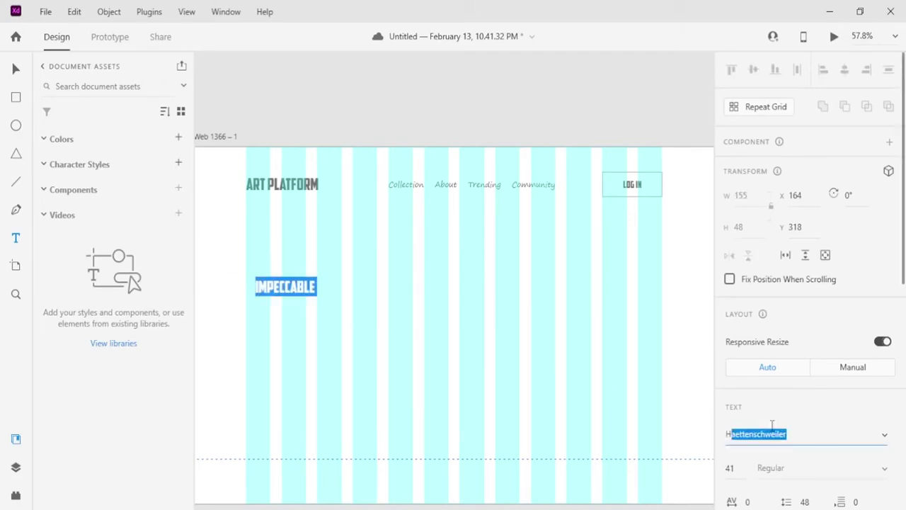
{"action": "key", "text": "Return"}
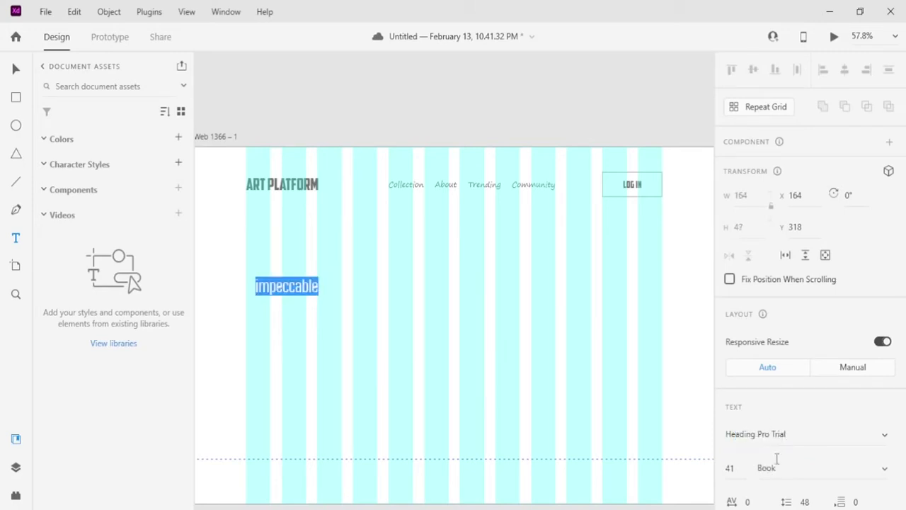
{"action": "scroll", "coordinate": [776, 459], "scroll_direction": "down", "scroll_amount": 4}
{"action": "key", "text": "Escape"}
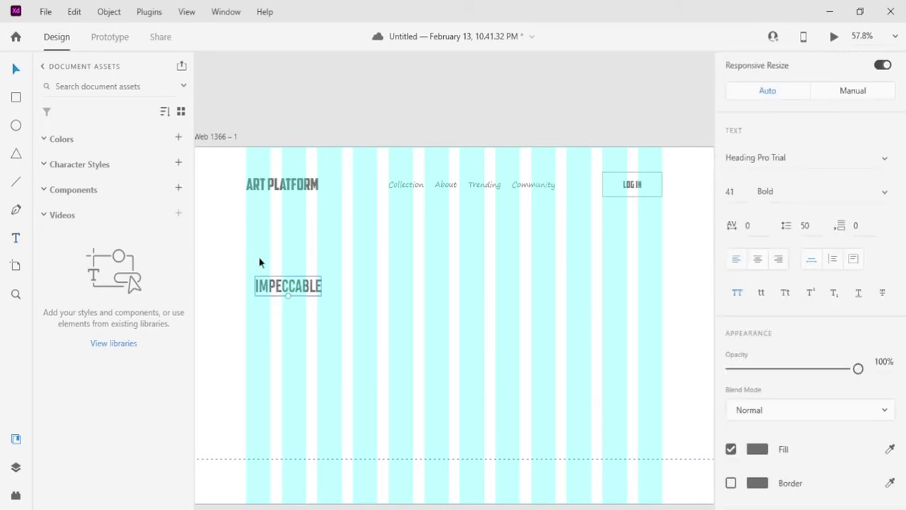
Step: Set the "IMPECCABLE" text size to 61 and its weight to ExtraBold
{"action": "left_click", "coordinate": [742, 202]}
{"action": "type", "text": "61"}
{"action": "key", "text": "Return"}
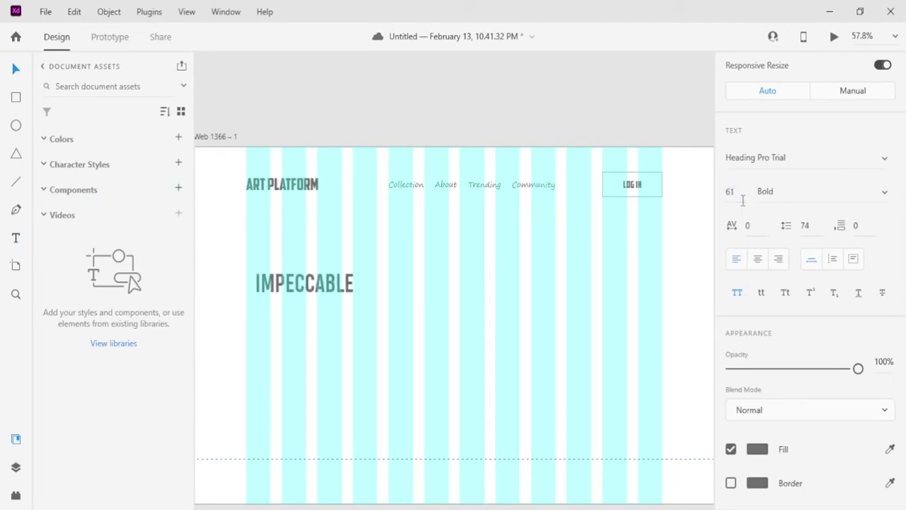
{"action": "left_click", "coordinate": [883, 201]}
{"action": "scroll", "coordinate": [805, 332], "scroll_direction": "down", "scroll_amount": 2}
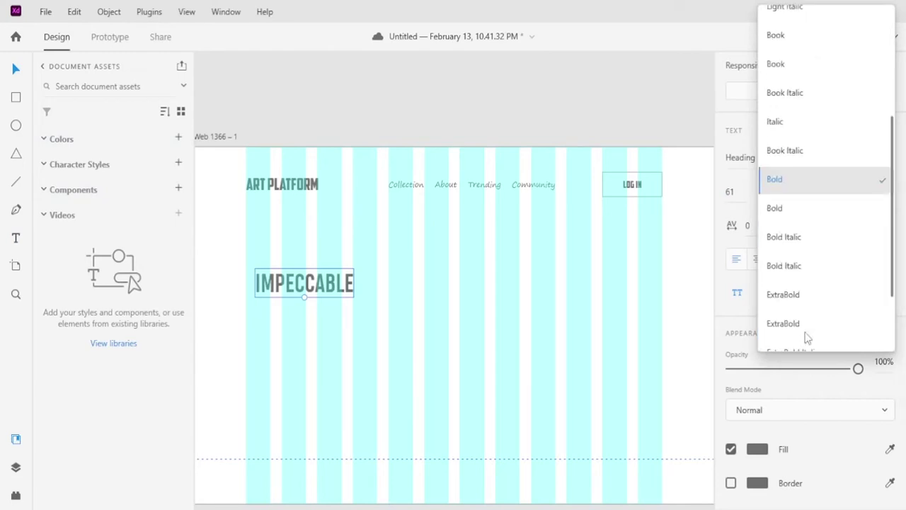
{"action": "left_click", "coordinate": [783, 294]}
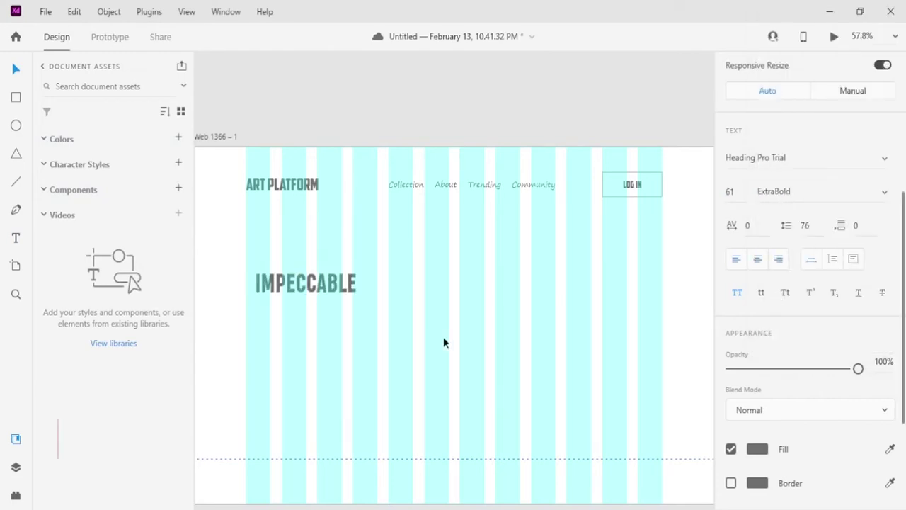
{"action": "left_click", "coordinate": [340, 343]}
Step: Align "IMPECCABLE" with the title's left edge and duplicate it below, at X 139, Y 378, as "JUST ON YOUR FINGERTIPS"
{"action": "scroll", "coordinate": [343, 347], "scroll_direction": "up", "scroll_amount": 1}
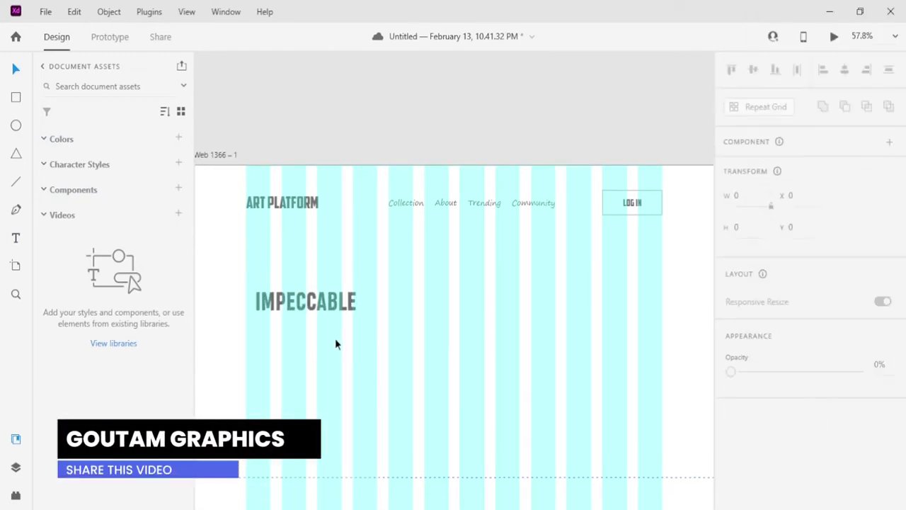
{"action": "left_click_drag", "start_coordinate": [340, 303], "coordinate": [317, 339]}
{"action": "double_click", "coordinate": [317, 339]}
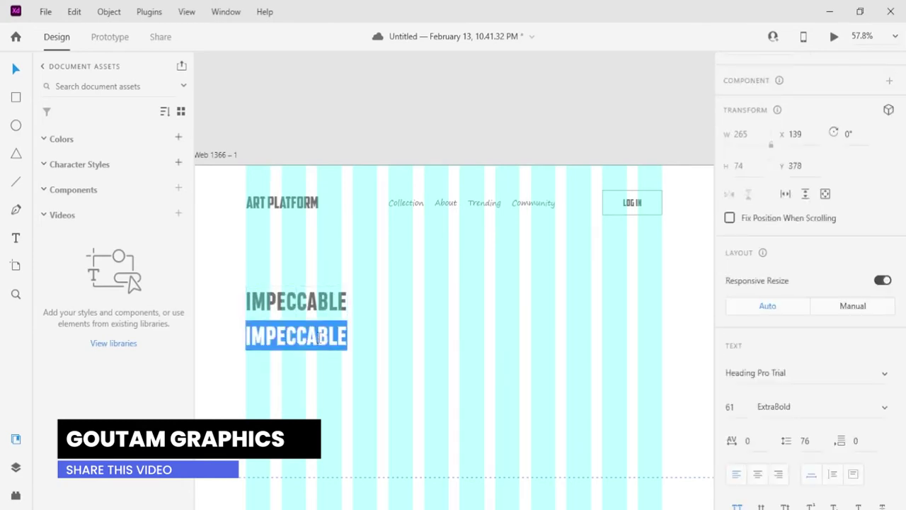
{"action": "type", "text": "JUST ON YOUR"}
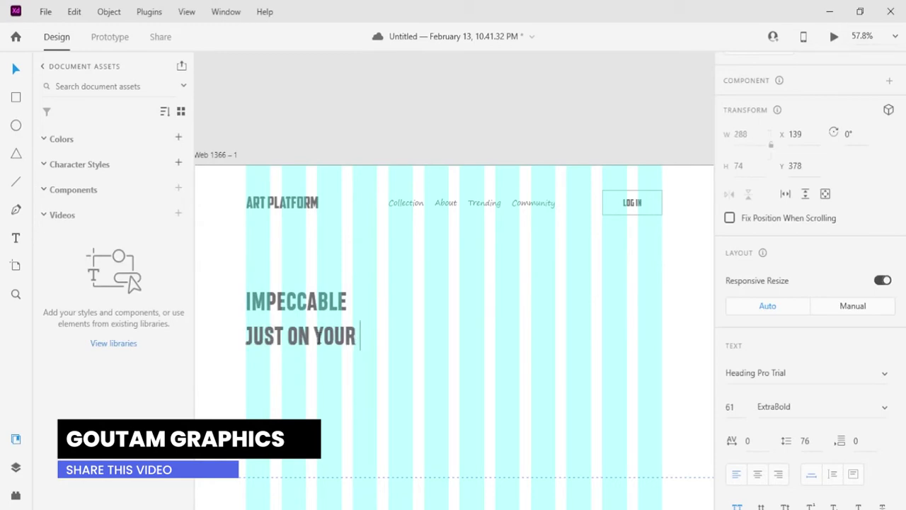
{"action": "type", "text": " FINGERTIPS"}
{"action": "key", "text": "Escape"}
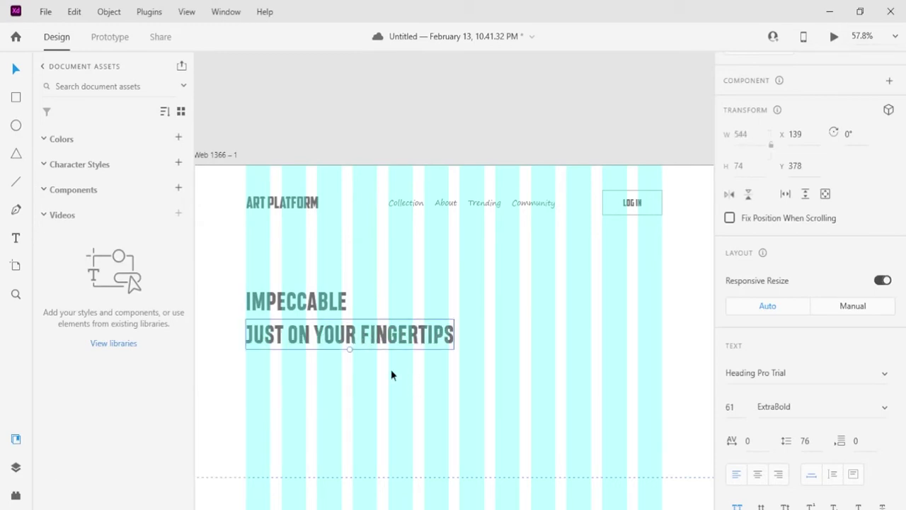
Step: Duplicate the "JUST ON YOUR FINGERTIPS" line below itself and change the copy to "Nft's" in Segoe Print Bold, without all capitals
{"action": "left_click_drag", "start_coordinate": [382, 334], "coordinate": [384, 376]}
{"action": "double_click", "coordinate": [384, 374]}
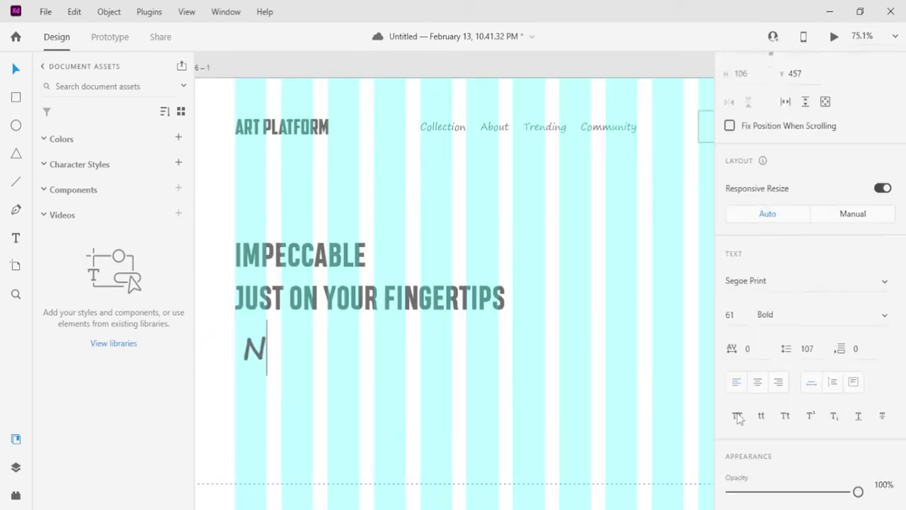
{"action": "type", "text": "ft"}
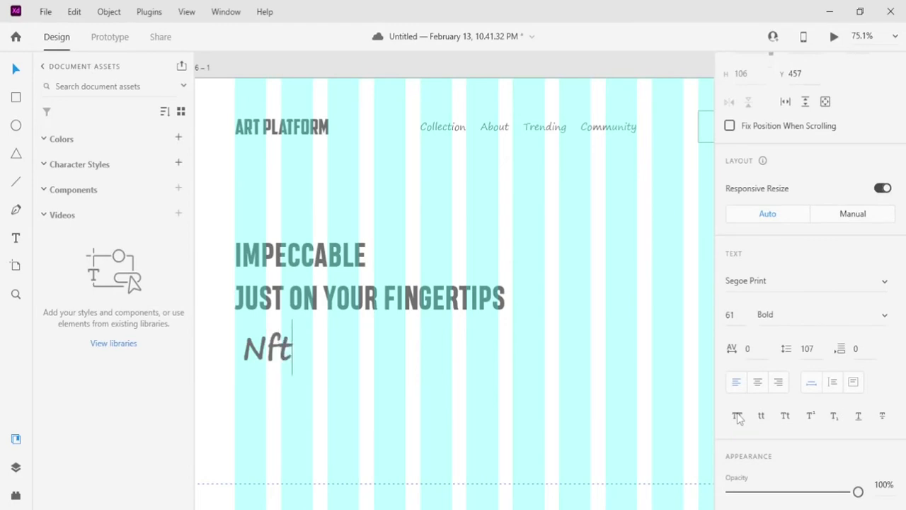
{"action": "type", "text": "'s"}
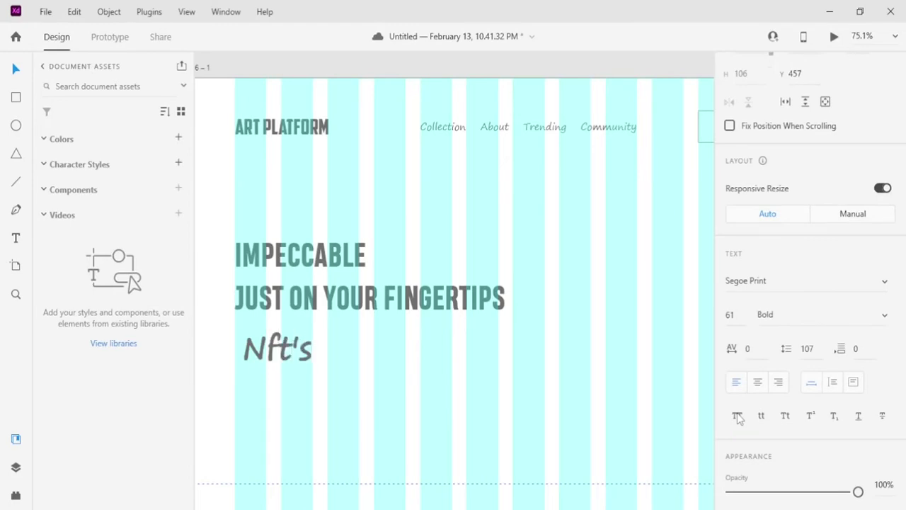
{"action": "left_click", "coordinate": [15, 74]}
{"action": "left_click", "coordinate": [340, 402]}
Step: Move the "Nft's" text up beside "IMPECCABLE" on the headline's first line
{"action": "scroll", "coordinate": [311, 386], "scroll_direction": "up", "scroll_amount": 1}
{"action": "left_click_drag", "start_coordinate": [287, 372], "coordinate": [432, 279]}
{"action": "left_click", "coordinate": [520, 345]}
Step: Draw an open, overlapping hand-drawn style loop around "Nft's" with the Pen tool
{"action": "scroll", "coordinate": [521, 346], "scroll_direction": "up", "scroll_amount": 2}
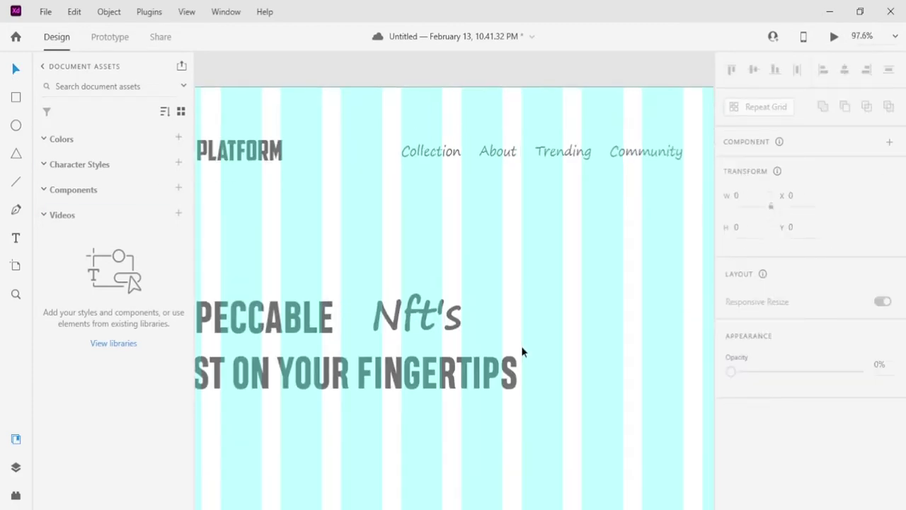
{"action": "key", "text": "p"}
{"action": "left_click_drag", "start_coordinate": [402, 285], "coordinate": [411, 283]}
{"action": "left_click_drag", "start_coordinate": [356, 310], "coordinate": [359, 313]}
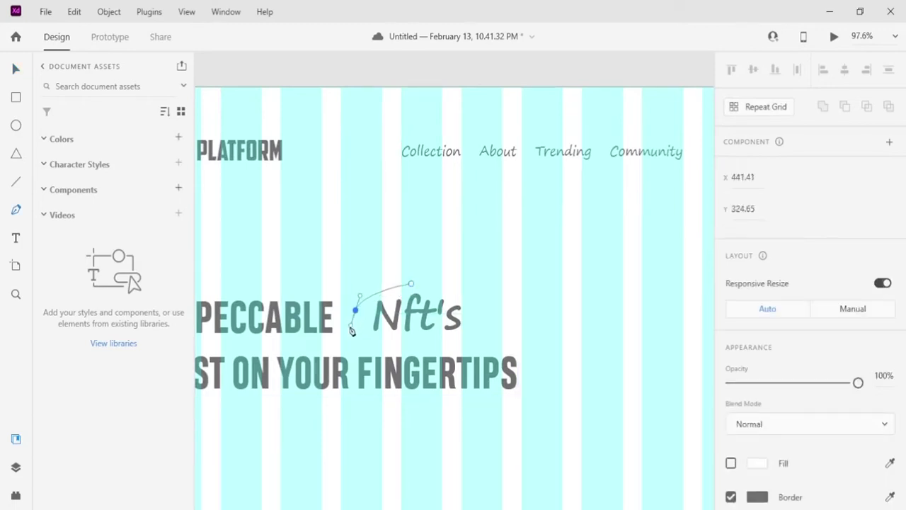
{"action": "left_click_drag", "start_coordinate": [410, 344], "coordinate": [414, 345]}
{"action": "left_click_drag", "start_coordinate": [481, 324], "coordinate": [488, 323]}
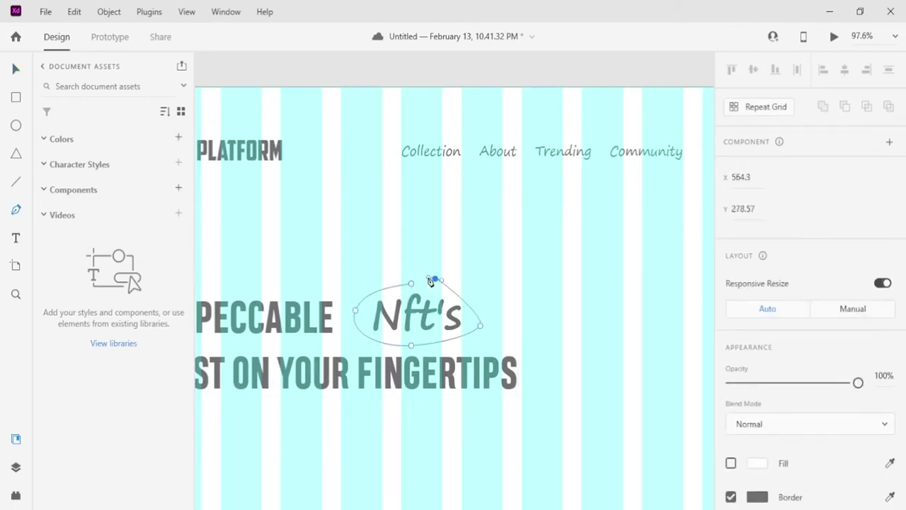
{"action": "left_click_drag", "start_coordinate": [434, 279], "coordinate": [380, 277]}
{"action": "left_click", "coordinate": [361, 289]}
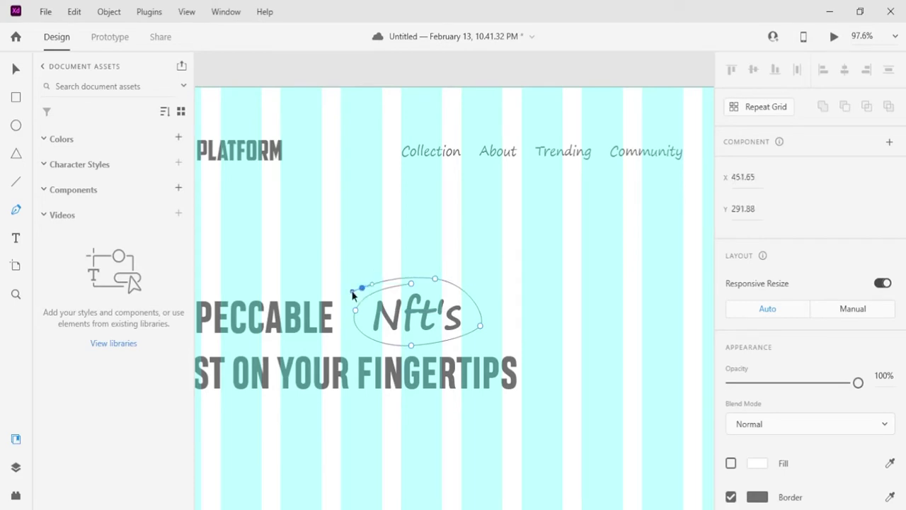
{"action": "key", "text": "Escape"}
Step: Adjust the anchor points and curve handles of the loop around "Nft's" to smooth its shape
{"action": "scroll", "coordinate": [482, 322], "scroll_direction": "up", "scroll_amount": 2}
{"action": "double_click", "coordinate": [481, 327]}
{"action": "mouse_move", "coordinate": [481, 328]}
{"action": "left_mouse_down"}
{"action": "mouse_move", "coordinate": [490, 310]}
{"action": "mouse_move", "coordinate": [479, 329]}
{"action": "left_mouse_up"}
{"action": "left_click_drag", "start_coordinate": [392, 351], "coordinate": [395, 359]}
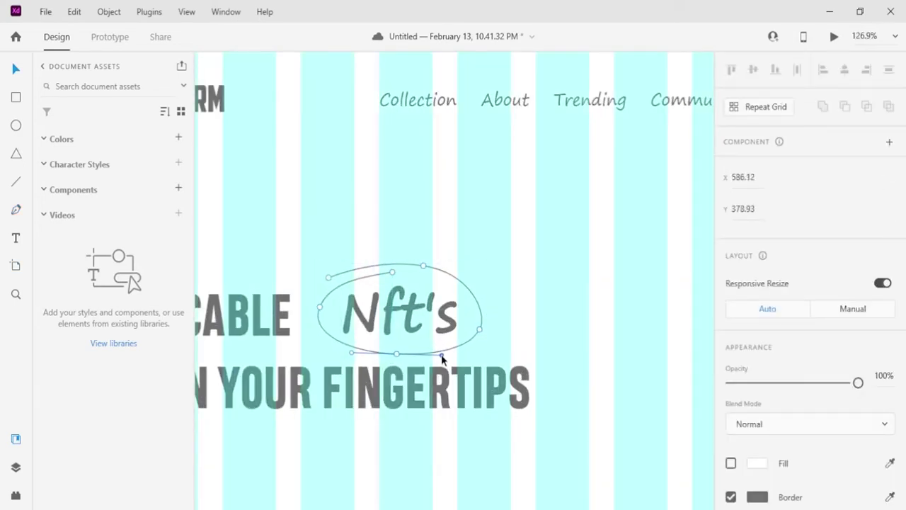
{"action": "left_click_drag", "start_coordinate": [319, 309], "coordinate": [318, 338]}
{"action": "left_click", "coordinate": [328, 278]}
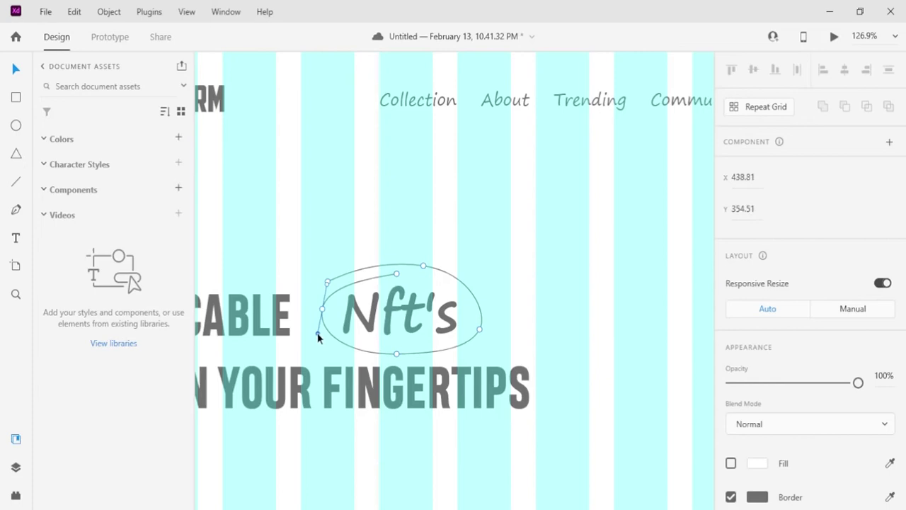
{"action": "left_click", "coordinate": [480, 327]}
{"action": "left_click_drag", "start_coordinate": [396, 276], "coordinate": [349, 269]}
{"action": "key", "text": "Escape"}
{"action": "key", "text": "Escape"}
Step: Hide the artboard's layout grid and set the border size of the loop around "Nft's" to 3
{"action": "key", "text": "ctrl+0"}
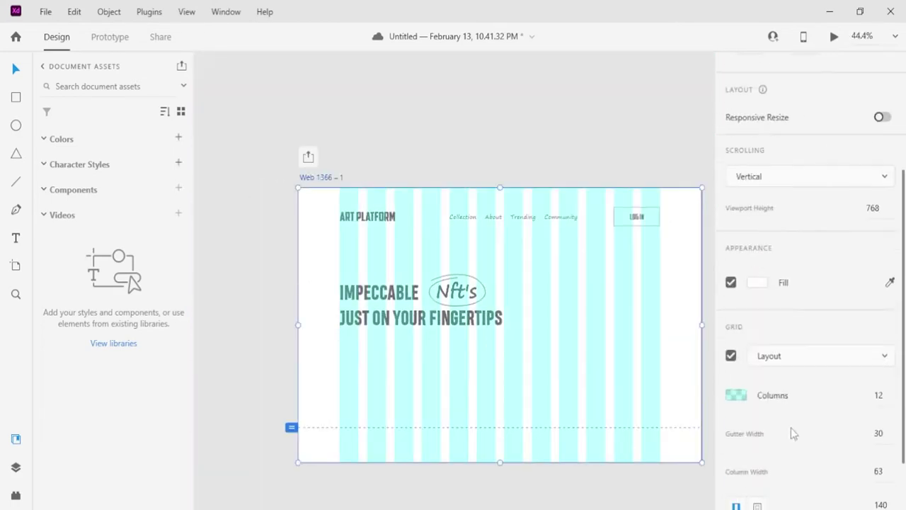
{"action": "left_click", "coordinate": [486, 307]}
{"action": "scroll", "coordinate": [489, 328], "scroll_direction": "up", "scroll_amount": 5}
{"action": "scroll", "coordinate": [758, 414], "scroll_direction": "down", "scroll_amount": 3}
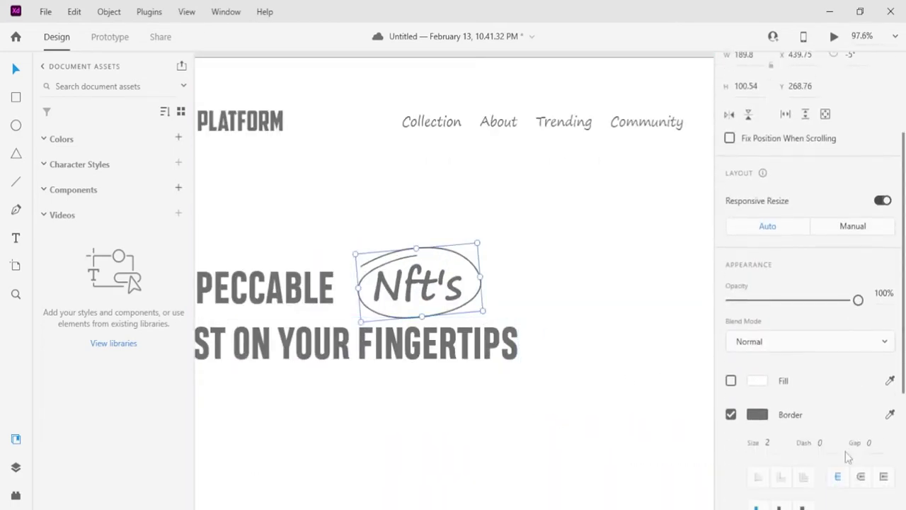
{"action": "left_click", "coordinate": [772, 428]}
{"action": "type", "text": "3"}
{"action": "key", "text": "Return"}
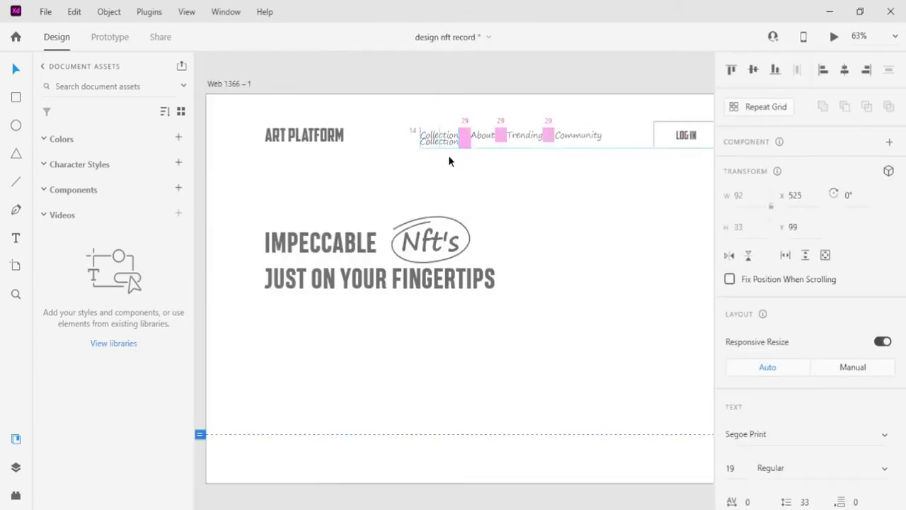
Step: Duplicate the "Collection" label below the headline, change the copy to "Why are you collecting Nft from other places?" and set its size to 24
{"action": "left_click_drag", "start_coordinate": [448, 156], "coordinate": [293, 313]}
{"action": "double_click", "coordinate": [286, 309]}
{"action": "type", "text": "Why are"}
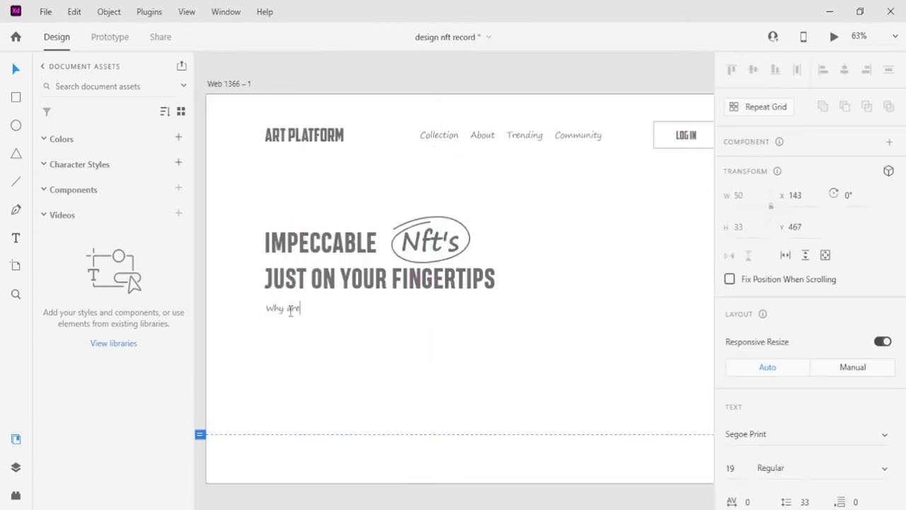
{"action": "type", "text": " you collecting Nft from other places?"}
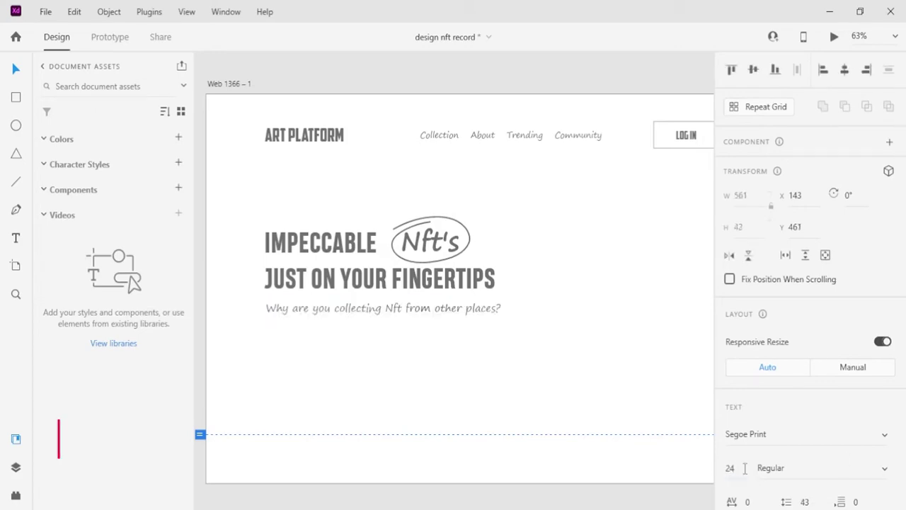
{"action": "left_click", "coordinate": [373, 407]}
Step: Duplicate the "ART PLATFORM" title below the tagline, at about X 143, Y 575, and change the copy to "DISCOVER" at size 30
{"action": "scroll", "coordinate": [373, 406], "scroll_direction": "up", "scroll_amount": 1}
{"action": "scroll", "coordinate": [340, 283], "scroll_direction": "up", "scroll_amount": 1}
{"action": "left_click", "coordinate": [314, 180]}
{"action": "left_click_drag", "start_coordinate": [314, 183], "coordinate": [312, 401]}
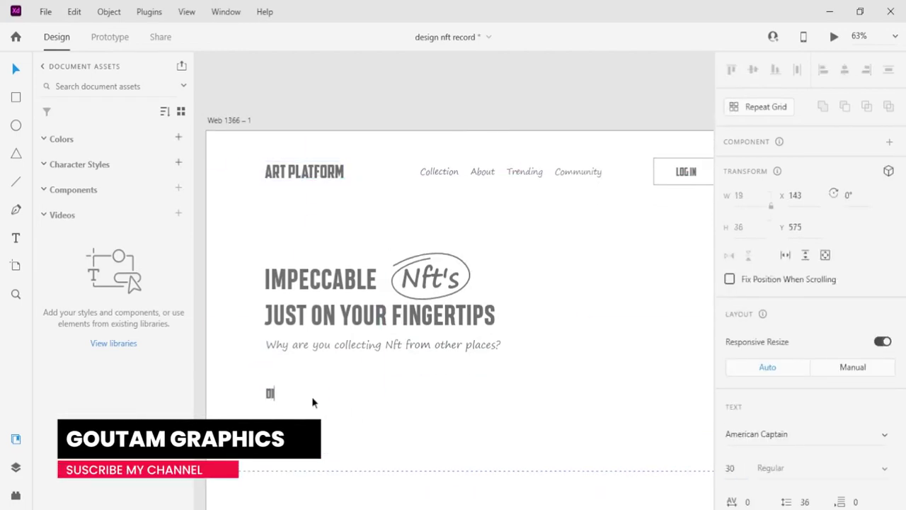
{"action": "key", "text": "Escape"}
Step: Draw a rectangle around "DISCOVER", left-aligned with the tagline, and centre the text inside it
{"action": "scroll", "coordinate": [373, 404], "scroll_direction": "down", "scroll_amount": 1}
{"action": "key", "text": "r"}
{"action": "mouse_move", "coordinate": [321, 368]}
{"action": "left_mouse_down"}
{"action": "mouse_move", "coordinate": [375, 393]}
{"action": "mouse_move", "coordinate": [270, 380]}
{"action": "left_mouse_up"}
{"action": "scroll", "coordinate": [308, 375], "scroll_direction": "up", "scroll_amount": 3}
{"action": "left_click", "coordinate": [269, 377]}
{"action": "scroll", "coordinate": [757, 416], "scroll_direction": "down", "scroll_amount": 2}
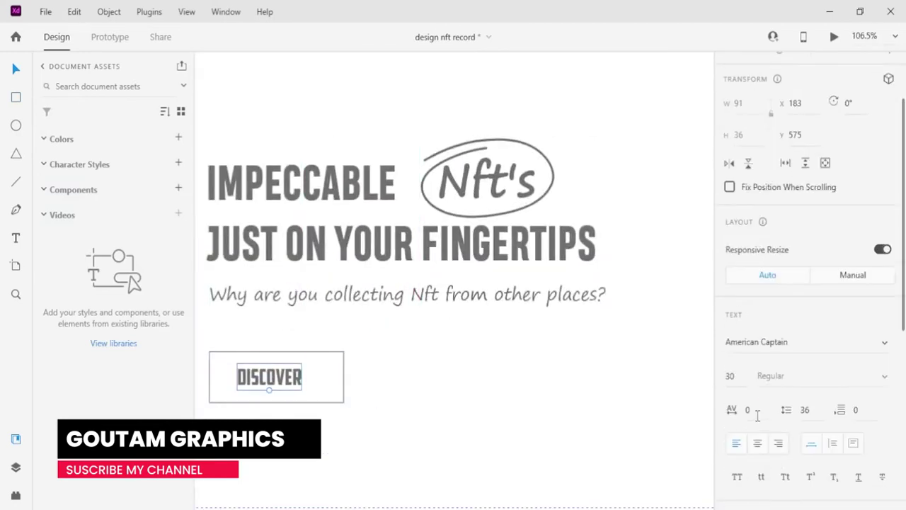
{"action": "scroll", "coordinate": [435, 403], "scroll_direction": "down", "scroll_amount": 3}
Step: Duplicate the "JUST ON YOUR FINGERTIPS" line below the "DISCOVER" button, at about X 198, Y 664, and change the copy to "DIGITAL WALLET PARTNER"
{"action": "scroll", "coordinate": [365, 389], "scroll_direction": "down", "scroll_amount": 2}
{"action": "key", "text": "t"}
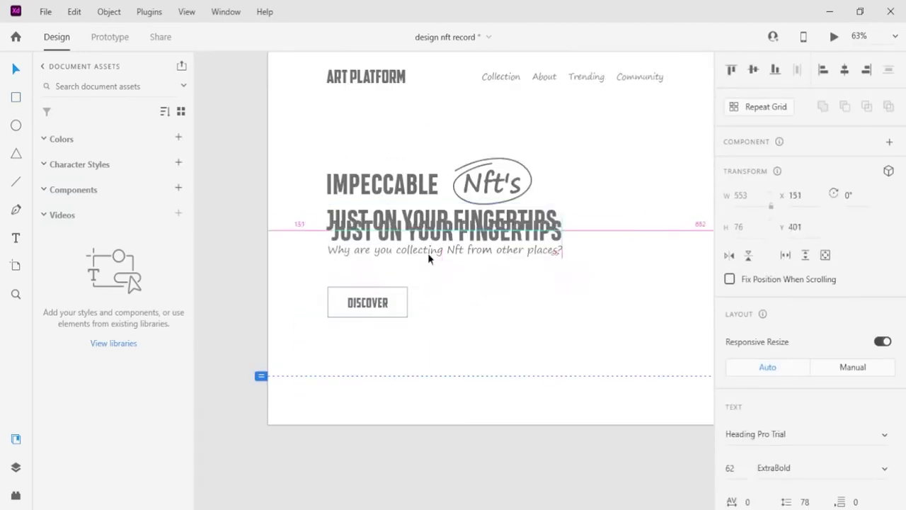
{"action": "left_click", "coordinate": [353, 349]}
{"action": "type", "text": "DIGITAL WALLET PARTNER"}
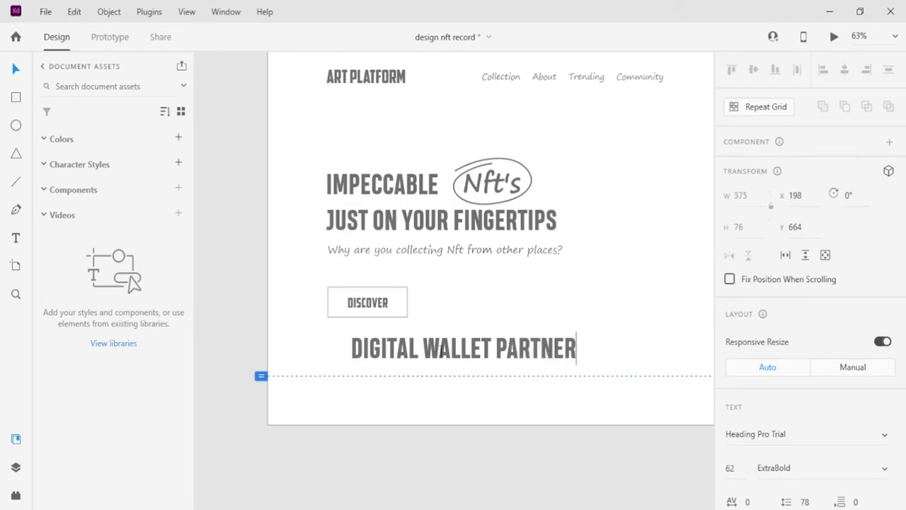
Step: Set "DIGITAL WALLET PARTNER" to size 23 Bold and move it under the "DISCOVER" button, at about X 142, Y 699
{"action": "key", "text": "ctrl+a"}
{"action": "left_click", "coordinate": [799, 431]}
{"action": "left_click", "coordinate": [746, 467]}
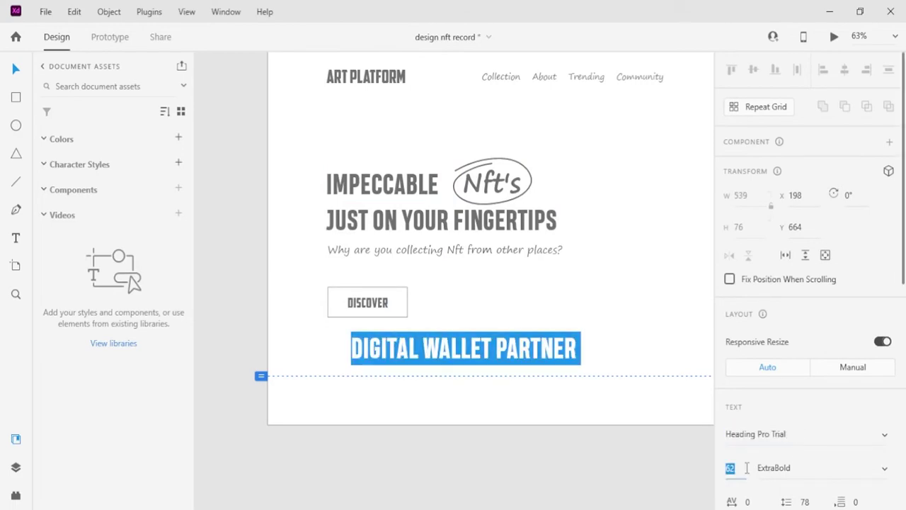
{"action": "type", "text": "23"}
{"action": "key", "text": "Return"}
{"action": "left_click_drag", "start_coordinate": [364, 348], "coordinate": [356, 348]}
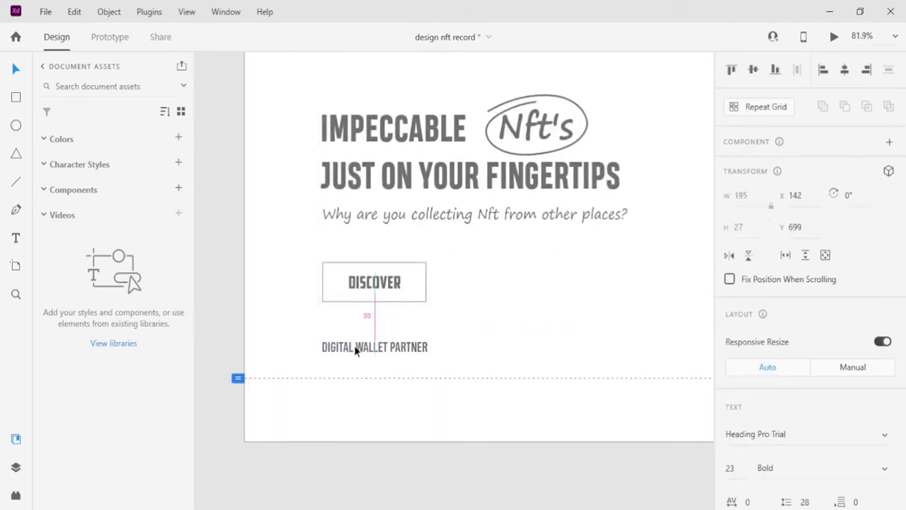
Step: Import the WalletConnect, Coinbase and MetaMask logo images from the "logo" folder into the design
{"action": "left_click", "coordinate": [448, 393]}
{"action": "scroll", "coordinate": [451, 386], "scroll_direction": "up", "scroll_amount": 2}
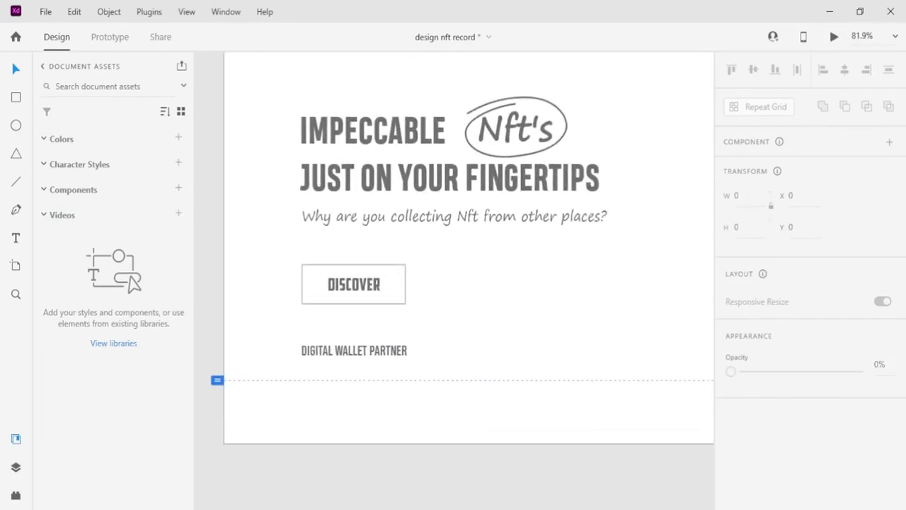
{"action": "key", "text": "alt+Tab"}
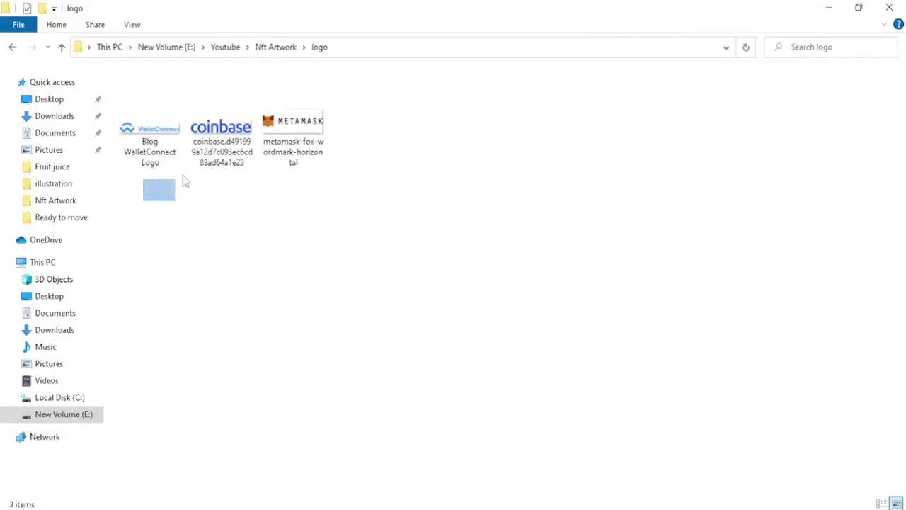
{"action": "left_click_drag", "start_coordinate": [183, 181], "coordinate": [300, 85]}
{"action": "left_click_drag", "start_coordinate": [294, 138], "coordinate": [455, 314]}
{"action": "key", "text": "alt+Tab"}
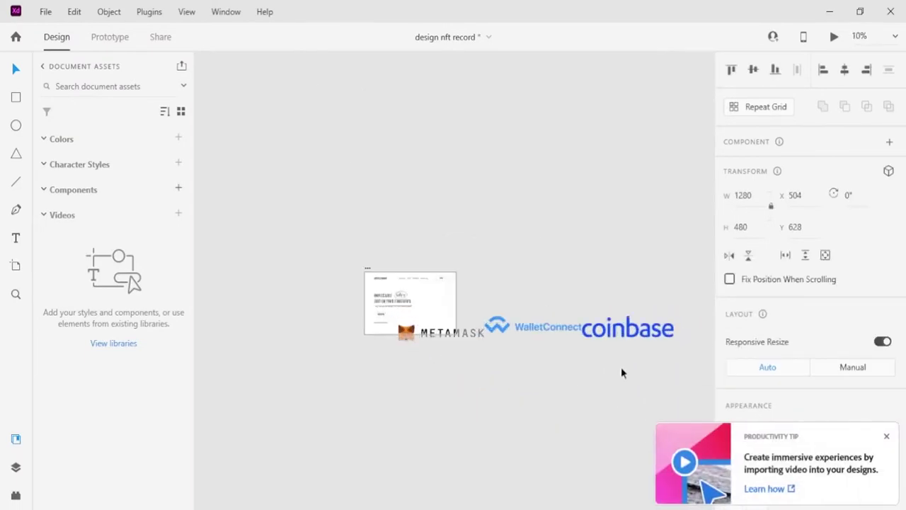
Step: Scale down the logos and line up MetaMask, Coinbase and WalletConnect in a row under "DIGITAL WALLET PARTNER"
{"action": "scroll", "coordinate": [460, 329], "scroll_direction": "up", "scroll_amount": 3}
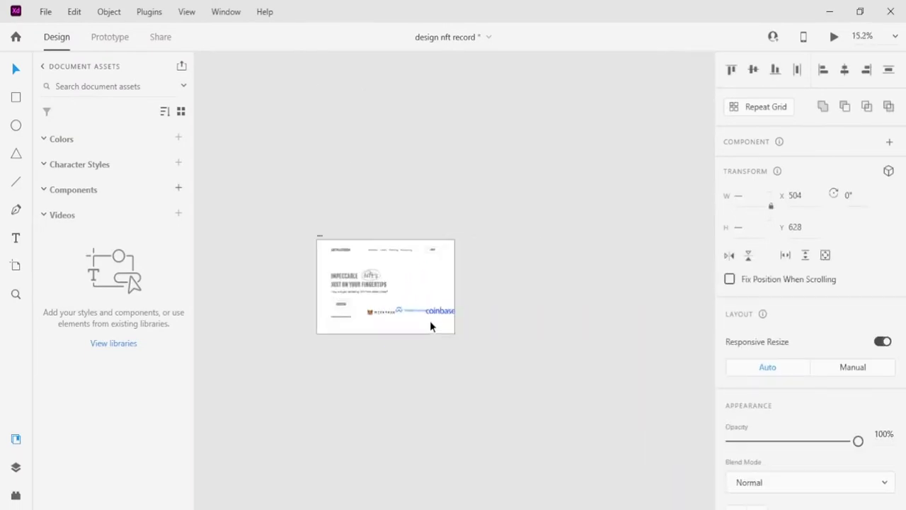
{"action": "scroll", "coordinate": [430, 325], "scroll_direction": "up", "scroll_amount": 5}
{"action": "left_click", "coordinate": [380, 311]}
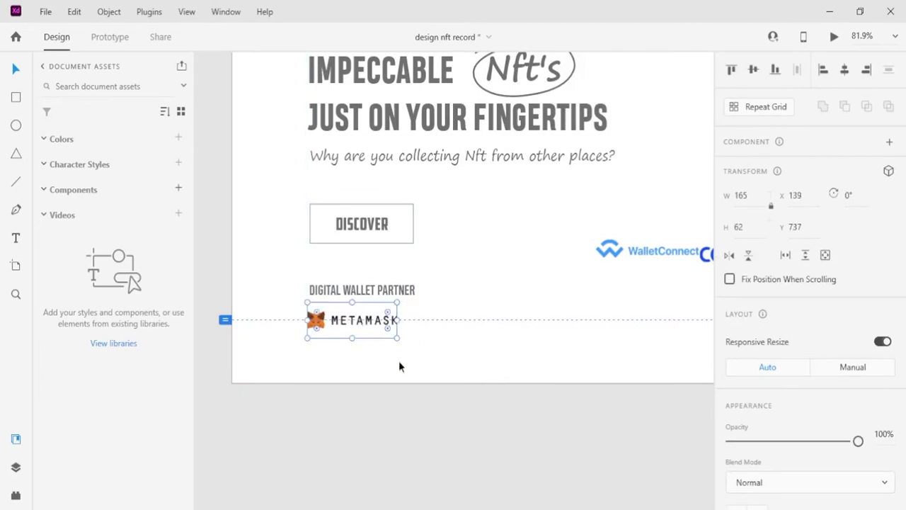
{"action": "left_click_drag", "start_coordinate": [702, 253], "coordinate": [450, 326]}
{"action": "scroll", "coordinate": [453, 322], "scroll_direction": "down", "scroll_amount": 2}
{"action": "left_click_drag", "start_coordinate": [590, 262], "coordinate": [467, 332]}
{"action": "scroll", "coordinate": [531, 313], "scroll_direction": "up", "scroll_amount": 3}
{"action": "left_click", "coordinate": [522, 425]}
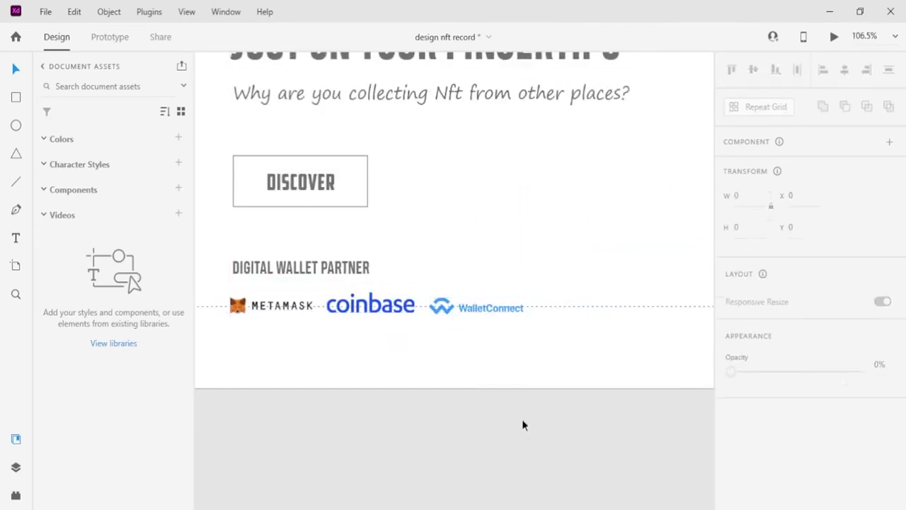
Step: Show the layout grid on the "Web 1366 – 1" artboard
{"action": "scroll", "coordinate": [445, 313], "scroll_direction": "down", "scroll_amount": 4}
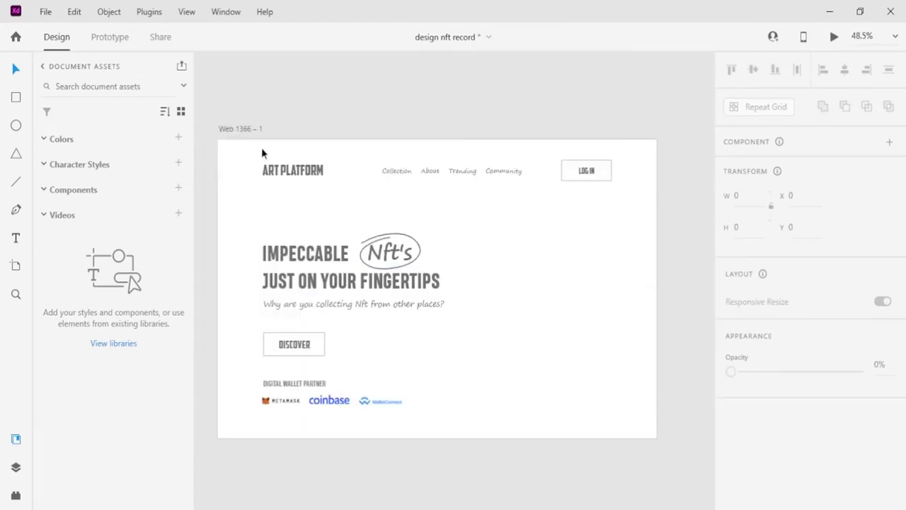
{"action": "left_click", "coordinate": [245, 131]}
{"action": "scroll", "coordinate": [736, 446], "scroll_direction": "down", "scroll_amount": 2}
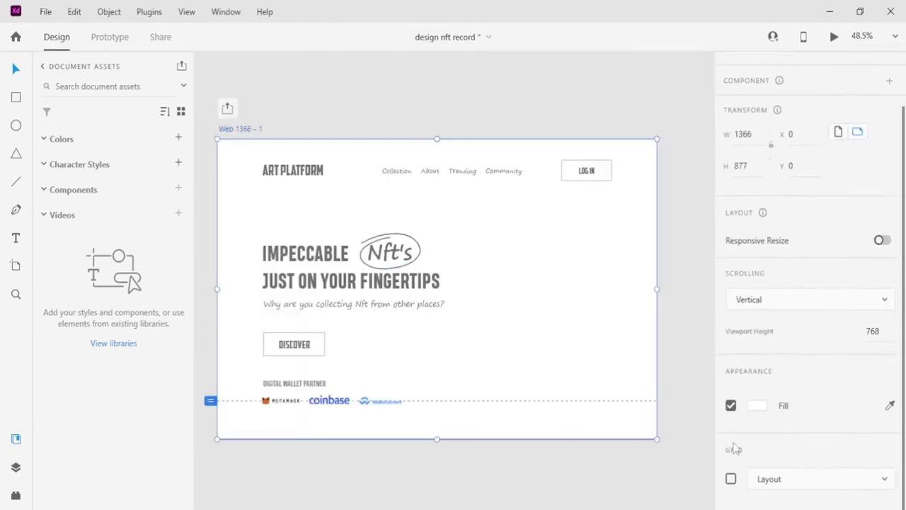
{"action": "left_click", "coordinate": [731, 479]}
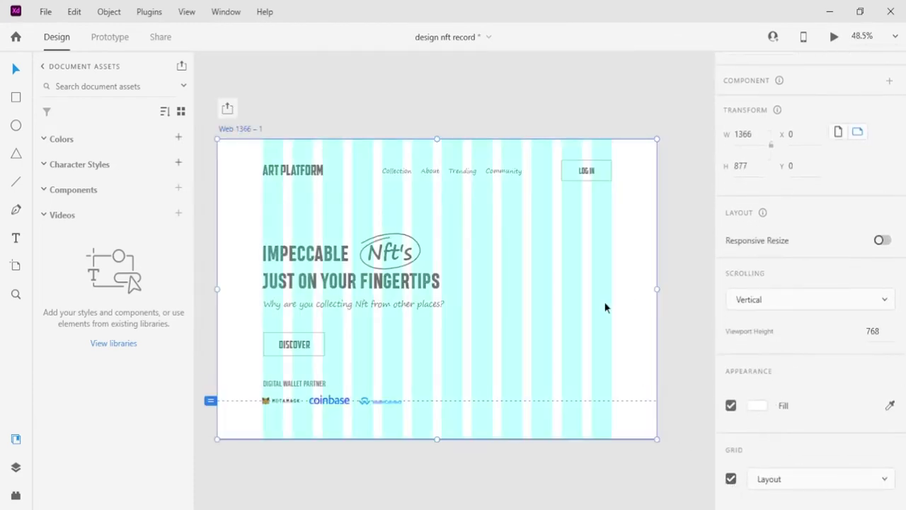
Step: Draw a rectangle in the empty area beside the headline and set it to 376 wide and 494 high
{"action": "scroll", "coordinate": [605, 308], "scroll_direction": "up", "scroll_amount": 2}
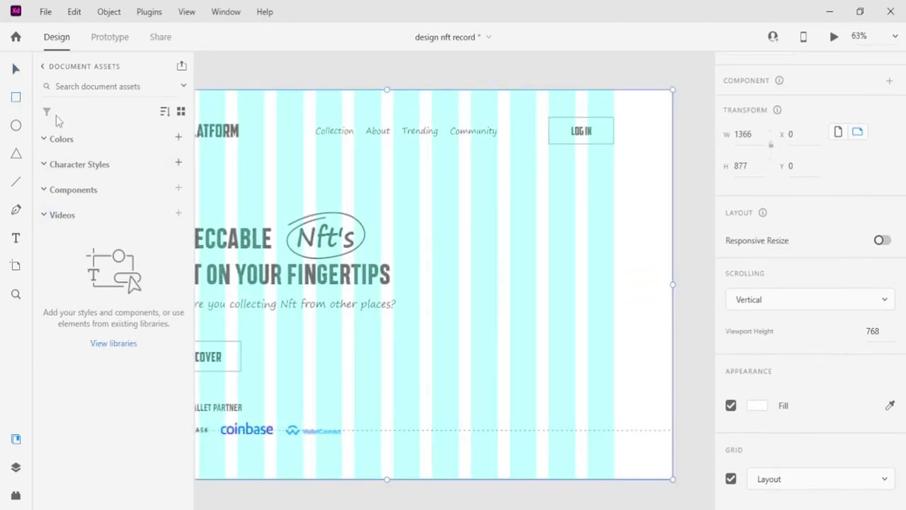
{"action": "mouse_move", "coordinate": [471, 204]}
{"action": "left_mouse_down"}
{"action": "mouse_move", "coordinate": [530, 248]}
{"action": "mouse_move", "coordinate": [613, 336]}
{"action": "left_mouse_up"}
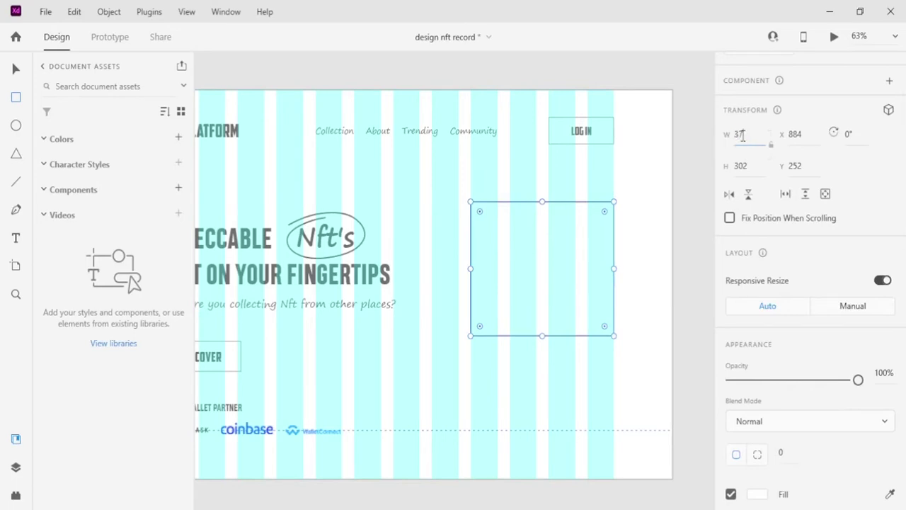
{"action": "left_click", "coordinate": [751, 170]}
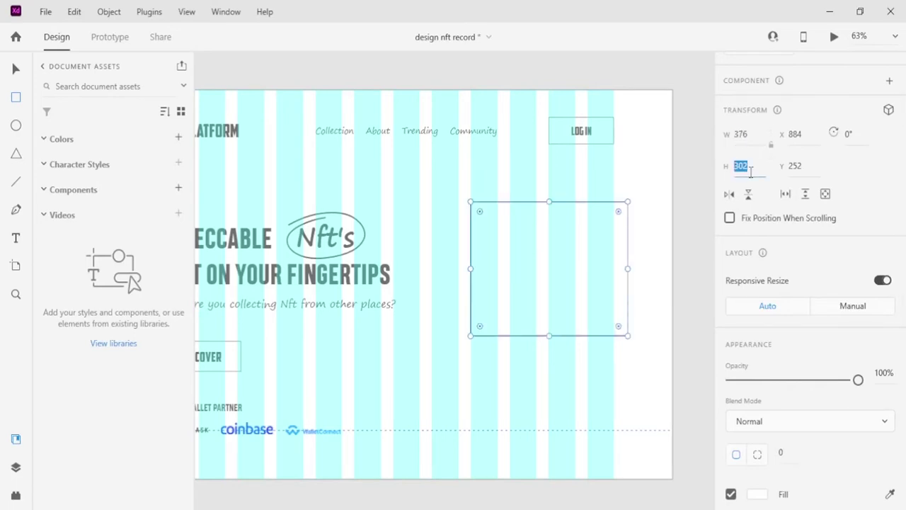
{"action": "key", "text": "Return"}
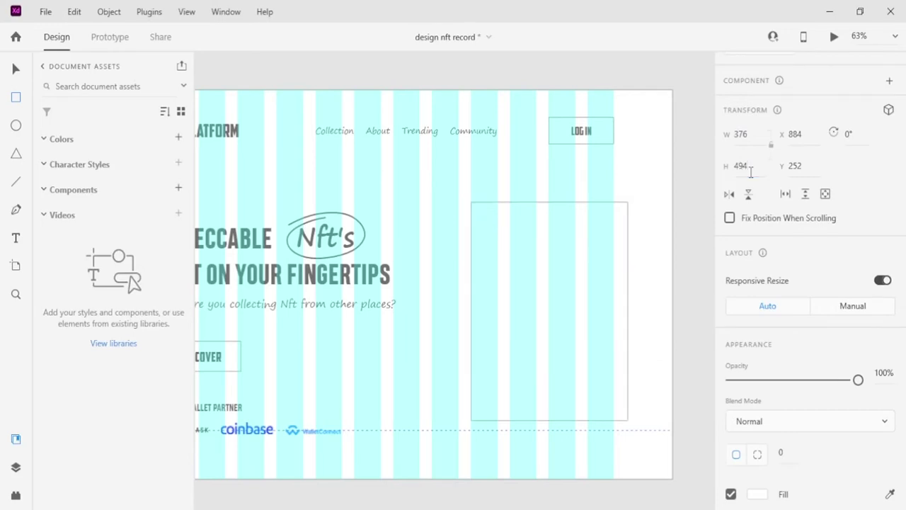
Step: Fill the 376 × 494 rectangle with near-black and remove its border
{"action": "scroll", "coordinate": [762, 367], "scroll_direction": "down", "scroll_amount": 5}
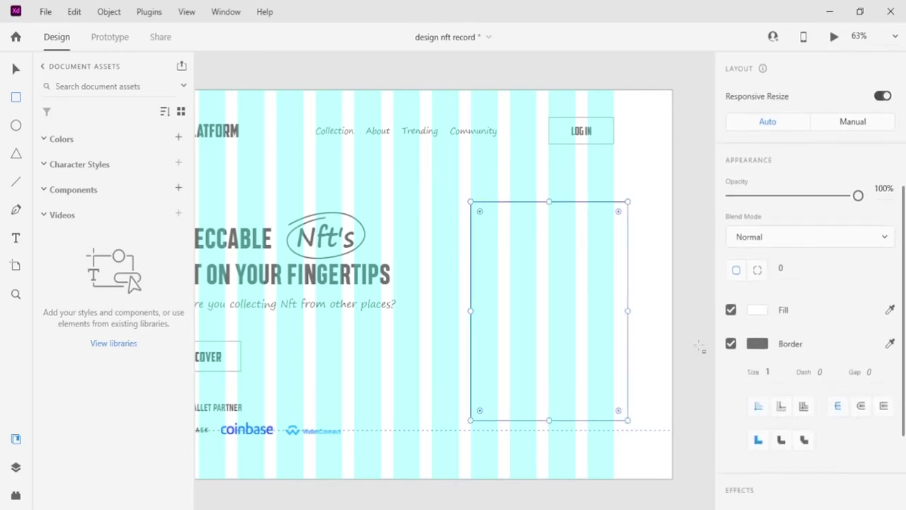
{"action": "left_click", "coordinate": [756, 312]}
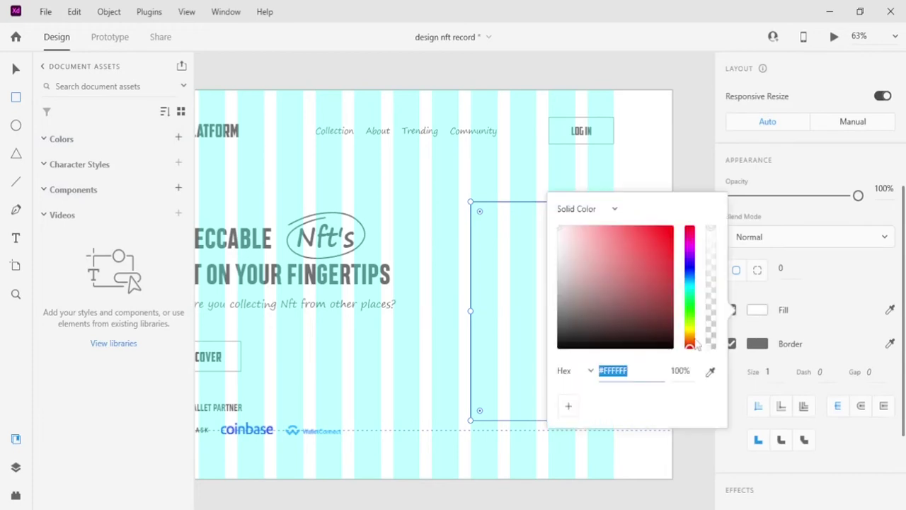
{"action": "left_click", "coordinate": [569, 344]}
{"action": "left_click", "coordinate": [759, 315]}
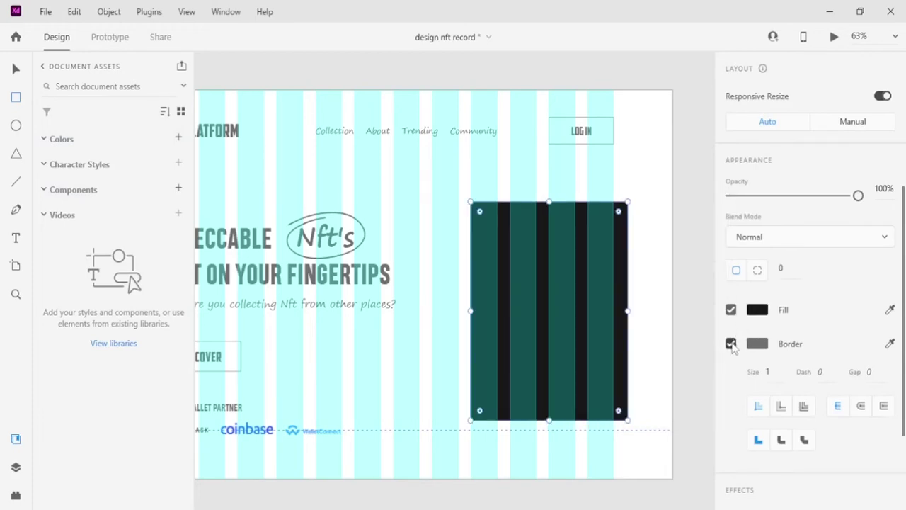
{"action": "left_click", "coordinate": [731, 344]}
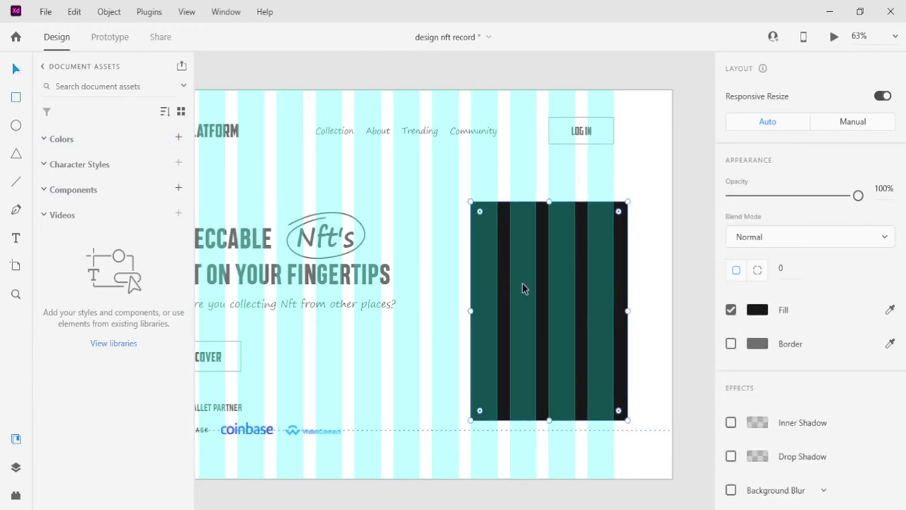
Step: Move the dark rectangle up to end at the last grid column and fill it with the purple pavilion artwork image
{"action": "left_click_drag", "start_coordinate": [525, 286], "coordinate": [511, 259]}
{"action": "scroll", "coordinate": [513, 286], "scroll_direction": "down", "scroll_amount": 2}
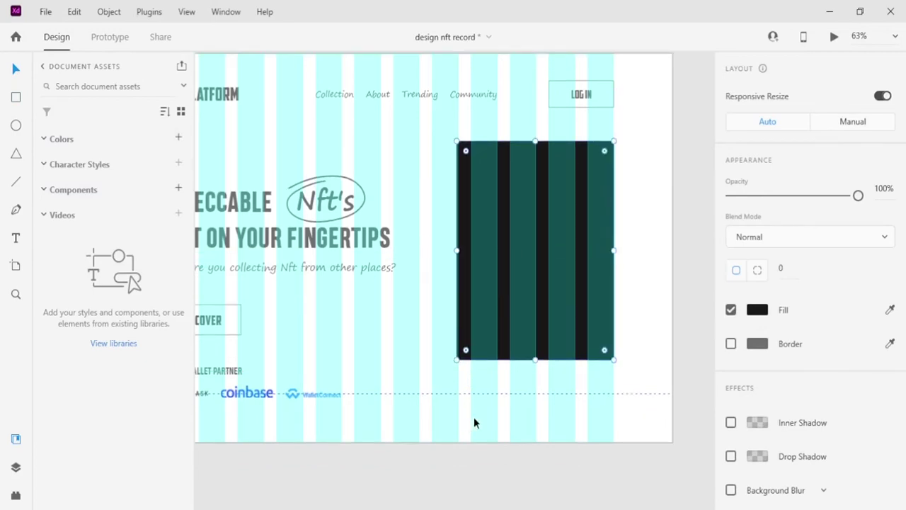
{"action": "key", "text": "alt+Tab"}
{"action": "left_click_drag", "start_coordinate": [365, 116], "coordinate": [585, 284]}
{"action": "double_click", "coordinate": [557, 287]}
{"action": "left_click", "coordinate": [574, 401]}
{"action": "scroll", "coordinate": [521, 385], "scroll_direction": "down", "scroll_amount": 1}
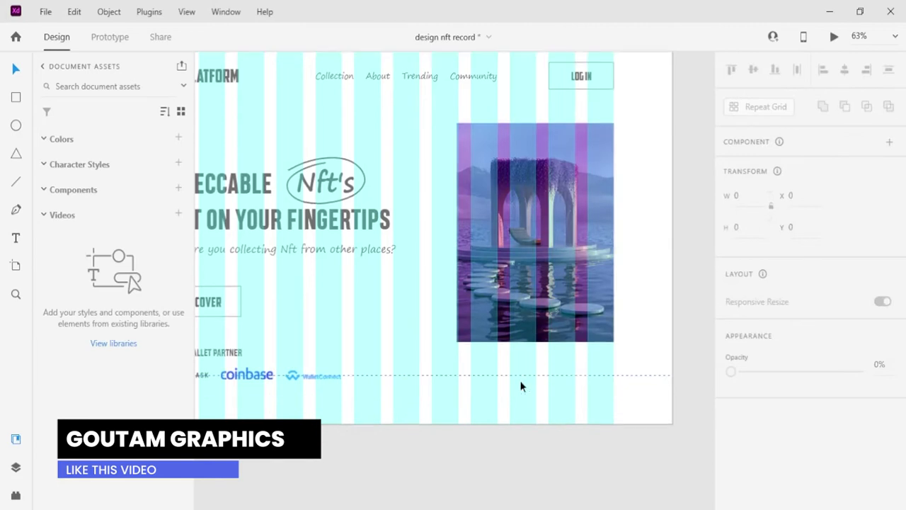
Step: Draw a borderless white panel about 321 wide over the artwork's lower part and heighten it to about 73
{"action": "scroll", "coordinate": [542, 389], "scroll_direction": "up", "scroll_amount": 2}
{"action": "scroll", "coordinate": [506, 314], "scroll_direction": "down", "scroll_amount": 2}
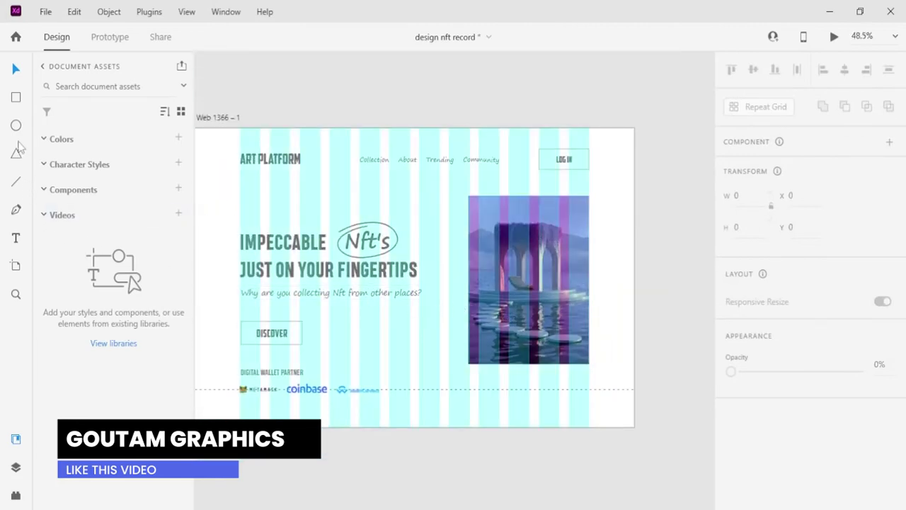
{"action": "scroll", "coordinate": [530, 334], "scroll_direction": "up", "scroll_amount": 3}
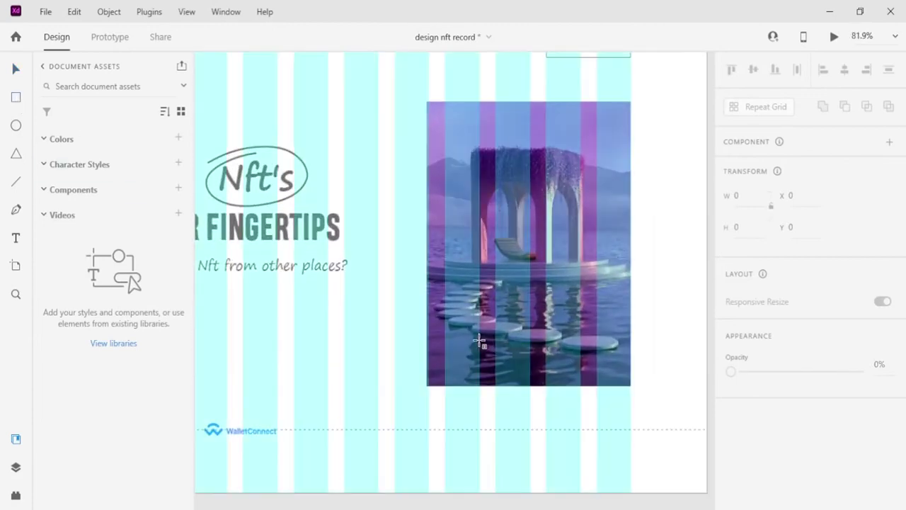
{"action": "left_click_drag", "start_coordinate": [445, 344], "coordinate": [606, 370]}
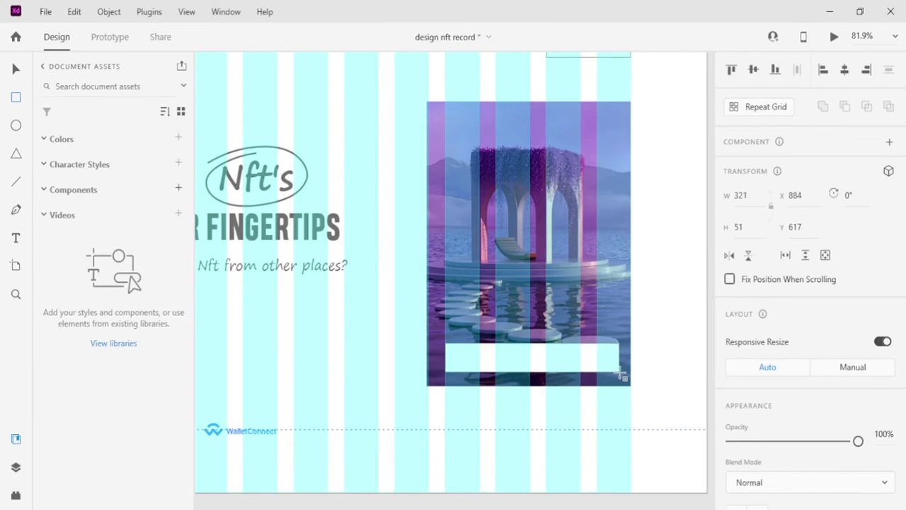
{"action": "scroll", "coordinate": [788, 435], "scroll_direction": "down", "scroll_amount": 5}
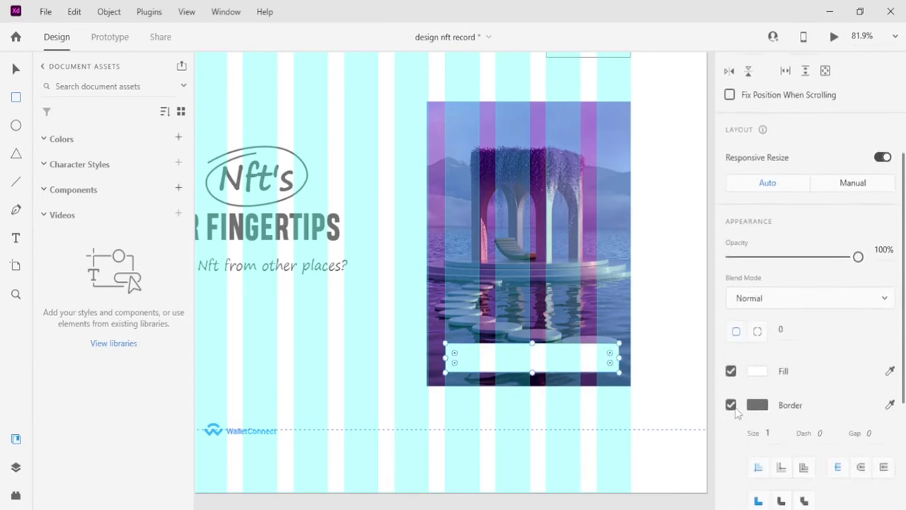
{"action": "left_click", "coordinate": [15, 69]}
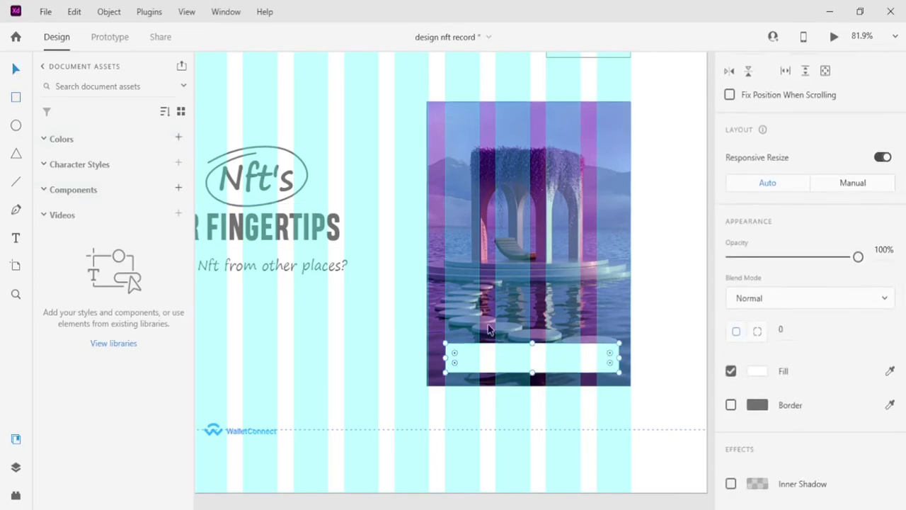
{"action": "scroll", "coordinate": [507, 332], "scroll_direction": "up", "scroll_amount": 2}
{"action": "left_click_drag", "start_coordinate": [541, 342], "coordinate": [540, 330]}
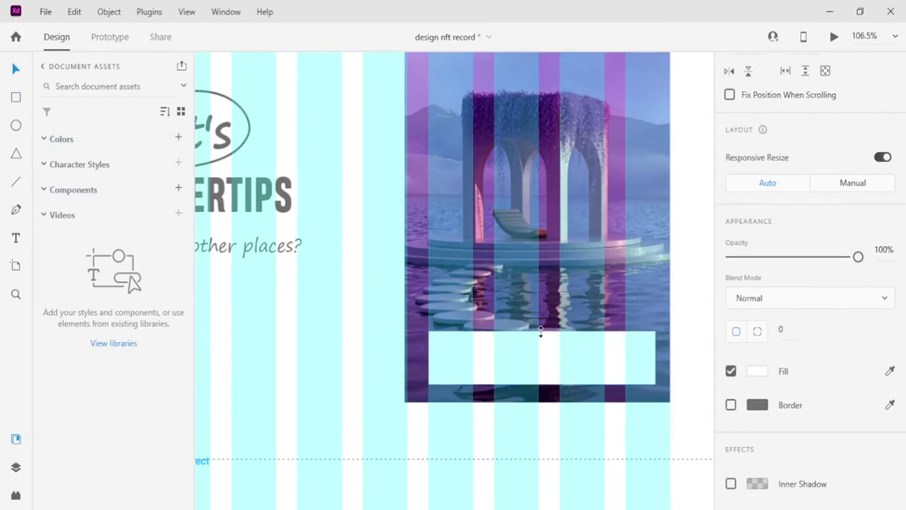
Step: Hide the layout grid on the "Web 1366 – 1" artboard
{"action": "key", "text": "ctrl+0"}
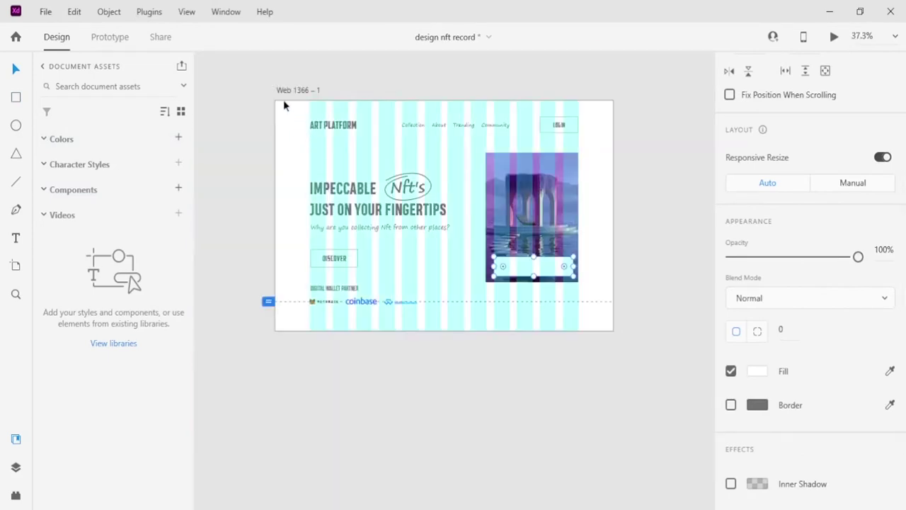
{"action": "left_click", "coordinate": [298, 98]}
{"action": "scroll", "coordinate": [775, 411], "scroll_direction": "down", "scroll_amount": 2}
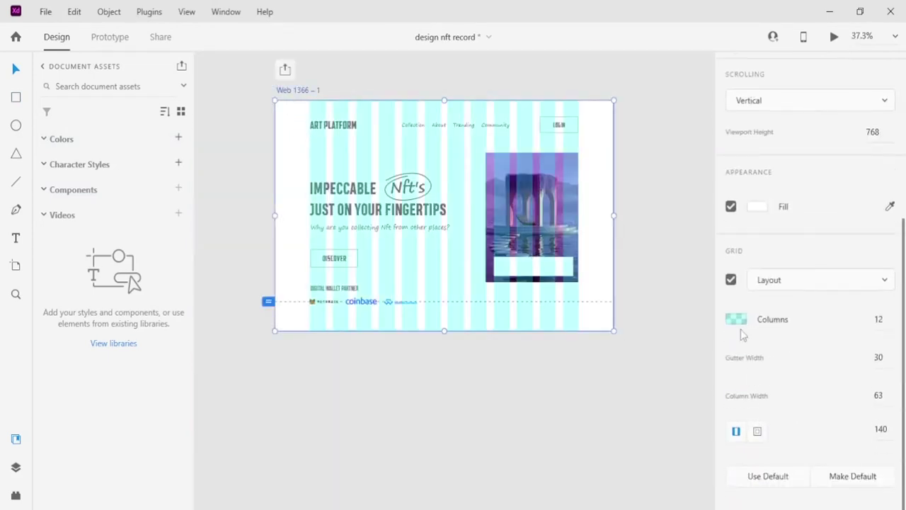
{"action": "left_click", "coordinate": [730, 280]}
Step: Heighten the white panel to about 83 and centre it horizontally on the artwork, at about X 878
{"action": "scroll", "coordinate": [543, 241], "scroll_direction": "up", "scroll_amount": 8}
{"action": "left_click", "coordinate": [498, 372]}
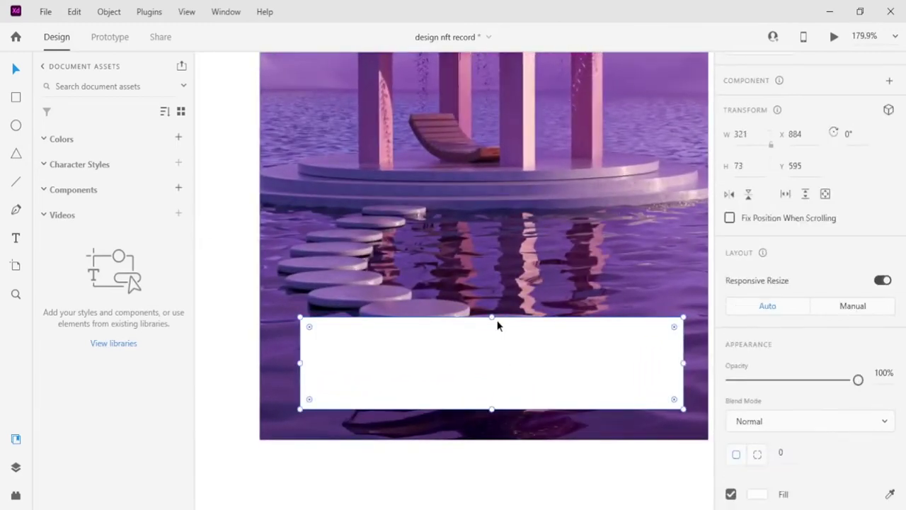
{"action": "left_click_drag", "start_coordinate": [494, 317], "coordinate": [494, 308]}
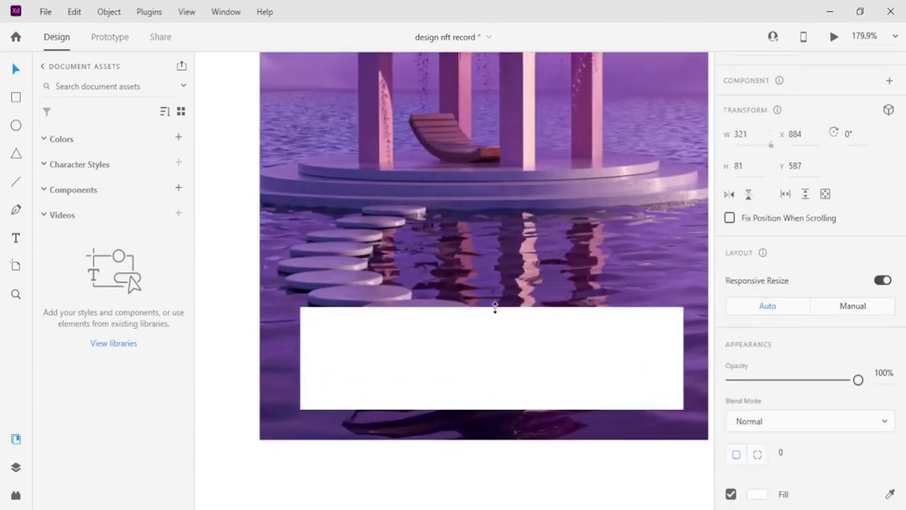
{"action": "left_click_drag", "start_coordinate": [490, 409], "coordinate": [512, 407]}
{"action": "scroll", "coordinate": [477, 411], "scroll_direction": "down", "scroll_amount": 3}
Step: Give the white panel a corner radius of 6 and 86% opacity, and heighten it to about 89
{"action": "left_click_drag", "start_coordinate": [784, 451], "coordinate": [783, 439]}
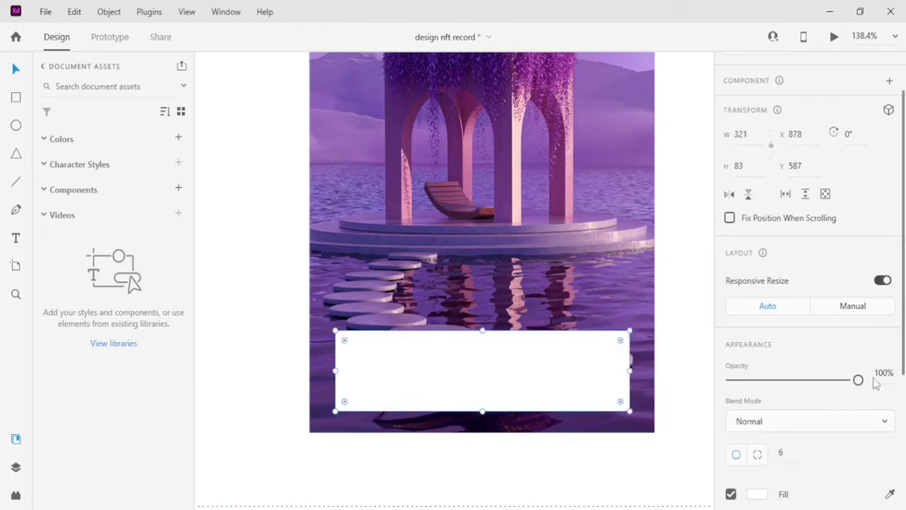
{"action": "key", "text": "Return"}
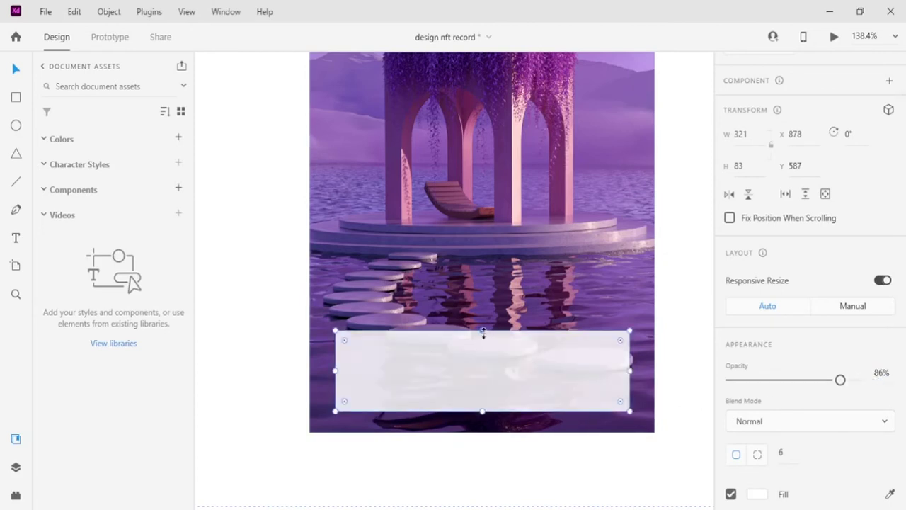
{"action": "left_click_drag", "start_coordinate": [484, 328], "coordinate": [486, 326]}
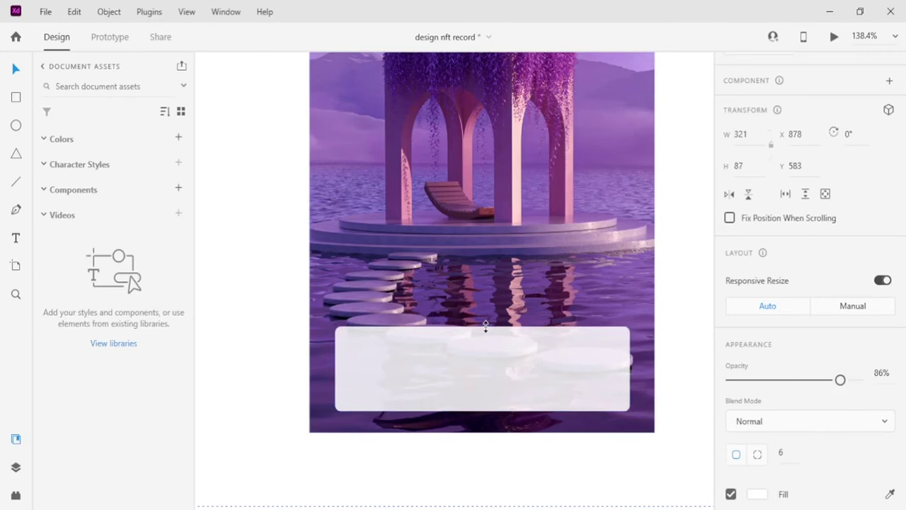
{"action": "scroll", "coordinate": [515, 338], "scroll_direction": "down", "scroll_amount": 5}
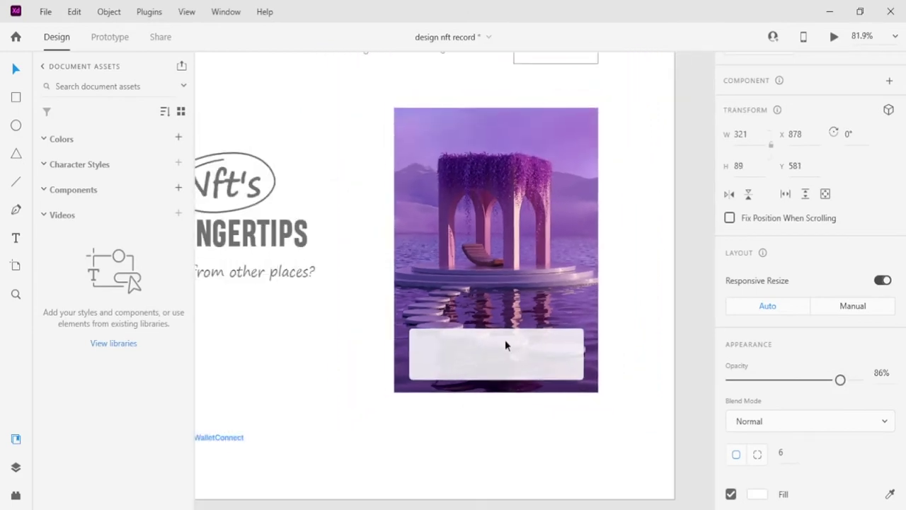
Step: Duplicate "DIGITAL WALLET PARTNER" below the artwork, at about X 834, Y 722, and change the copy to "CURRENT BID"
{"action": "scroll", "coordinate": [223, 398], "scroll_direction": "up", "scroll_amount": 3}
{"action": "left_click_drag", "start_coordinate": [223, 399], "coordinate": [507, 414]}
{"action": "scroll", "coordinate": [507, 414], "scroll_direction": "up", "scroll_amount": 3}
{"action": "double_click", "coordinate": [506, 414]}
{"action": "type", "text": "CURRE"}
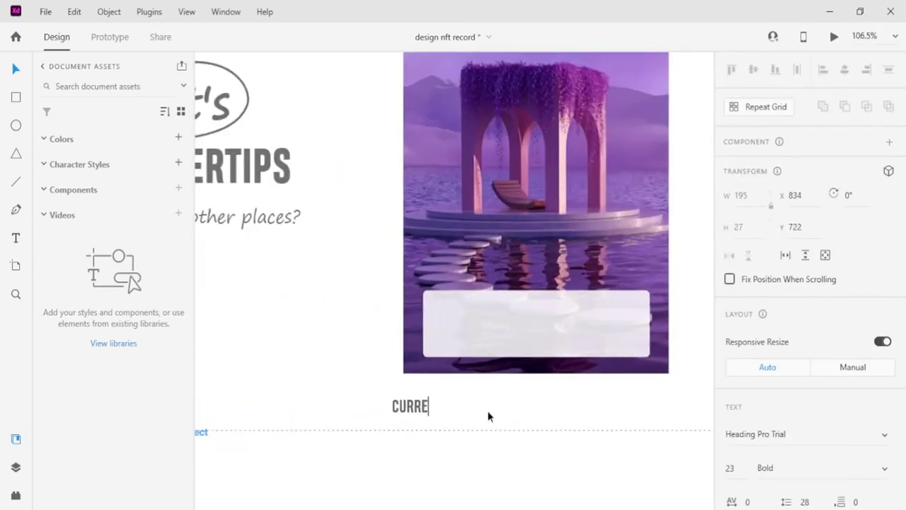
{"action": "type", "text": "NT BIS"}
{"action": "key", "text": "BackSpace"}
{"action": "type", "text": "D"}
Step: Set "CURRENT BID" to size 14, darken its fill, and place it inside the upper-left part of the white panel
{"action": "scroll", "coordinate": [511, 416], "scroll_direction": "up", "scroll_amount": 3}
{"action": "key", "text": "Escape"}
{"action": "scroll", "coordinate": [438, 319], "scroll_direction": "up", "scroll_amount": 1}
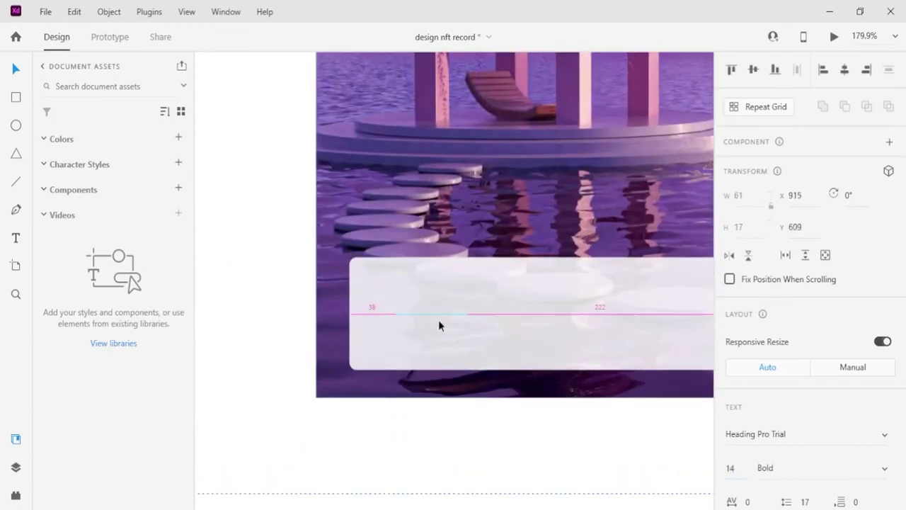
{"action": "scroll", "coordinate": [757, 428], "scroll_direction": "down", "scroll_amount": 3}
{"action": "scroll", "coordinate": [757, 428], "scroll_direction": "down", "scroll_amount": 3}
{"action": "left_click", "coordinate": [757, 357]}
{"action": "left_click_drag", "start_coordinate": [456, 416], "coordinate": [448, 286]}
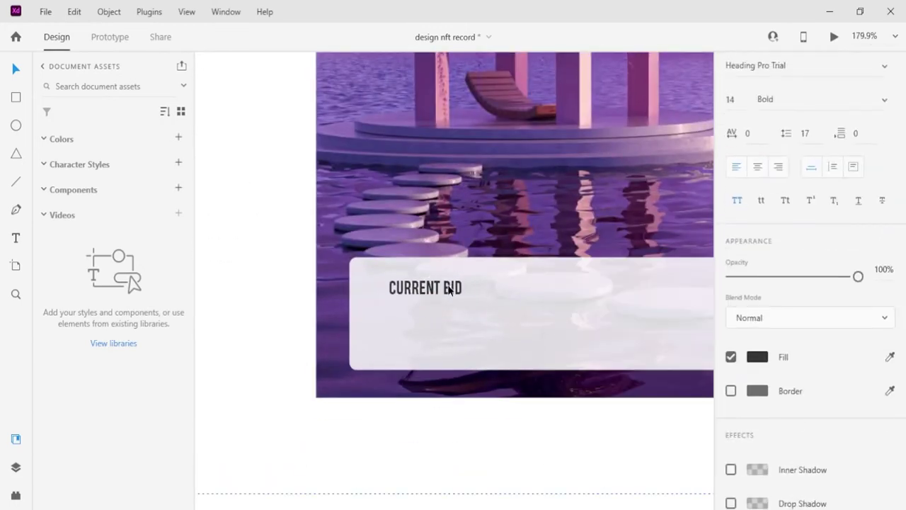
Step: Duplicate the "ART PLATFORM" logo text below the artwork at about X 891, Y 802, and change the copy to "1.05 ETH"
{"action": "scroll", "coordinate": [448, 286], "scroll_direction": "down", "scroll_amount": 5}
{"action": "left_click", "coordinate": [416, 399]}
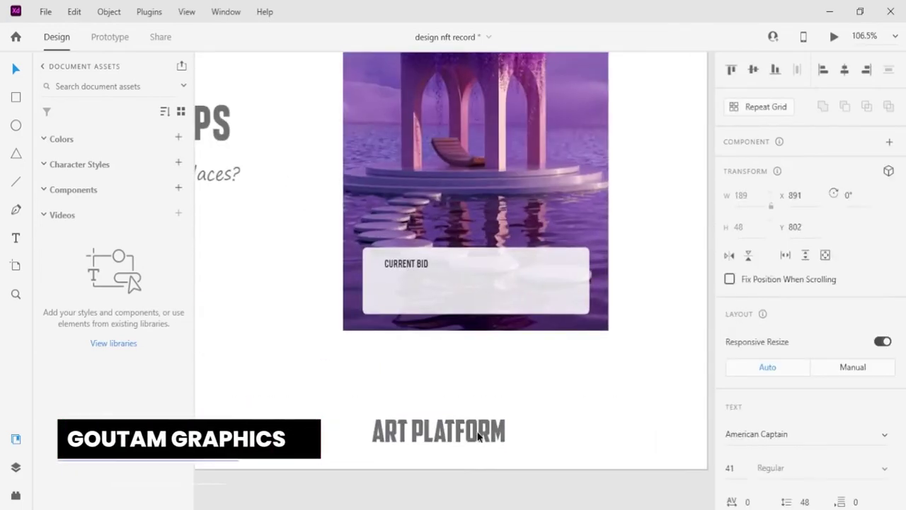
{"action": "type", "text": "1.05"}
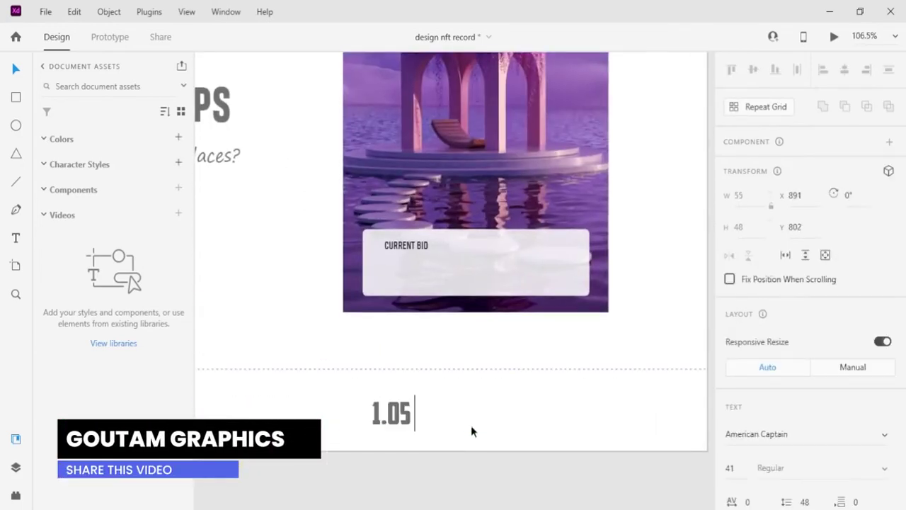
{"action": "type", "text": " ETH"}
{"action": "key", "text": "Escape"}
Step: Darken "1.05 ETH", place it in the panel at about X 898, Y 595, and restyle "CURRENT BID" in Sequel with 35 character spacing
{"action": "scroll", "coordinate": [811, 283], "scroll_direction": "down", "scroll_amount": 5}
{"action": "left_click", "coordinate": [754, 448]}
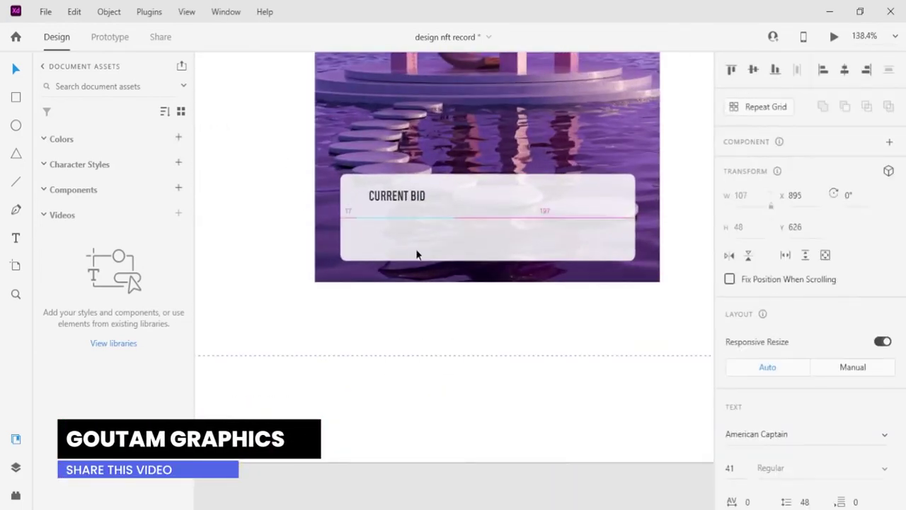
{"action": "scroll", "coordinate": [416, 255], "scroll_direction": "up", "scroll_amount": 3}
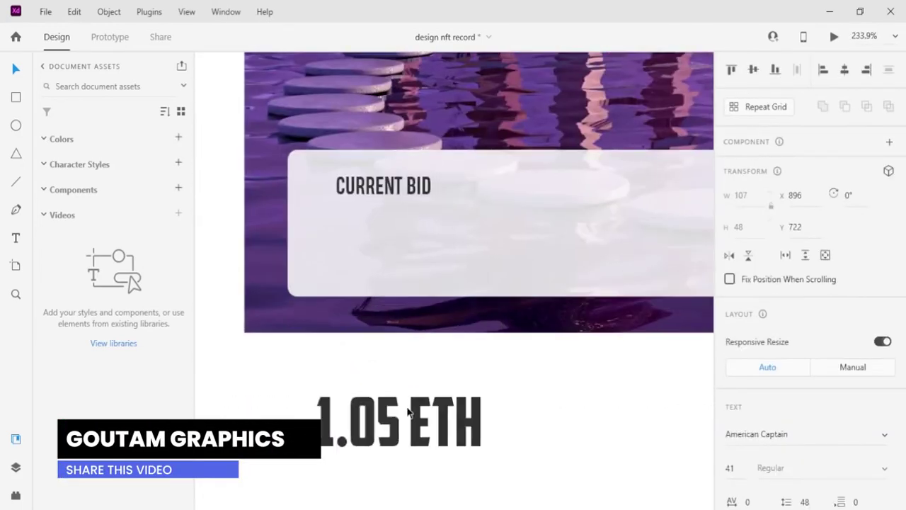
{"action": "left_click_drag", "start_coordinate": [403, 409], "coordinate": [400, 304]}
{"action": "left_click", "coordinate": [410, 238]}
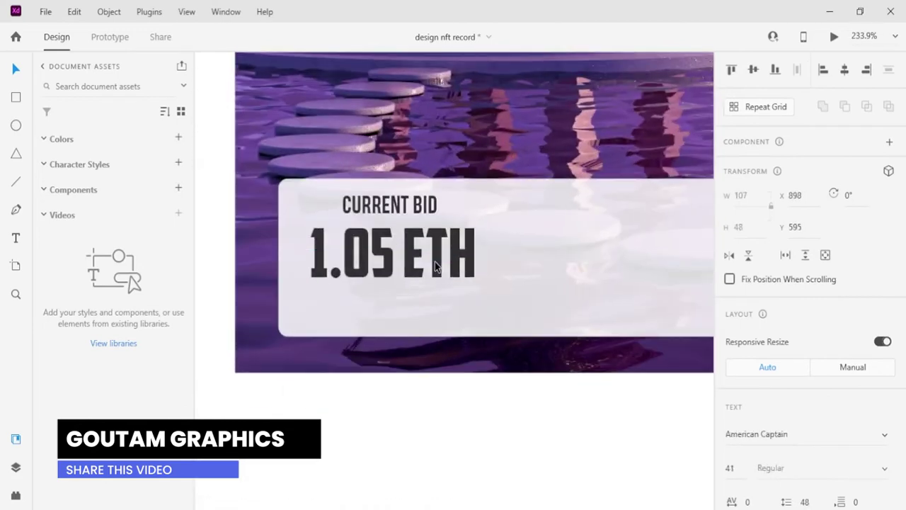
{"action": "left_click", "coordinate": [413, 208]}
Step: Duplicate "1.05 ETH" directly beneath itself and change the copy to "$3053.55" at size 11
{"action": "scroll", "coordinate": [806, 283], "scroll_direction": "down", "scroll_amount": 2}
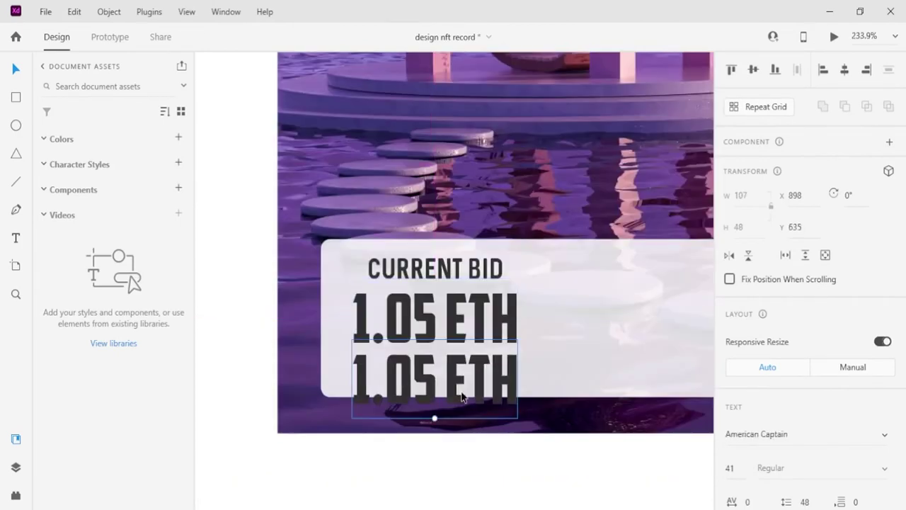
{"action": "double_click", "coordinate": [461, 397]}
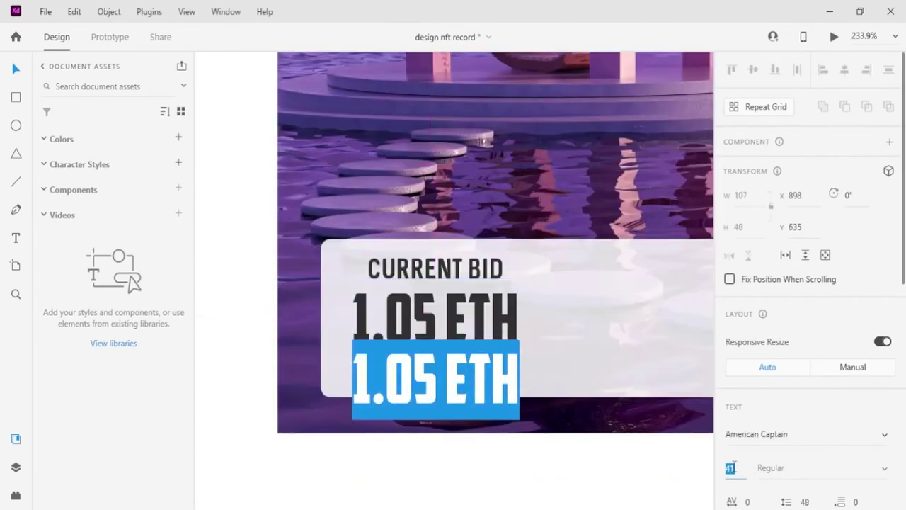
{"action": "left_click", "coordinate": [733, 467]}
{"action": "type", "text": "11"}
{"action": "type", "text": ".55"}
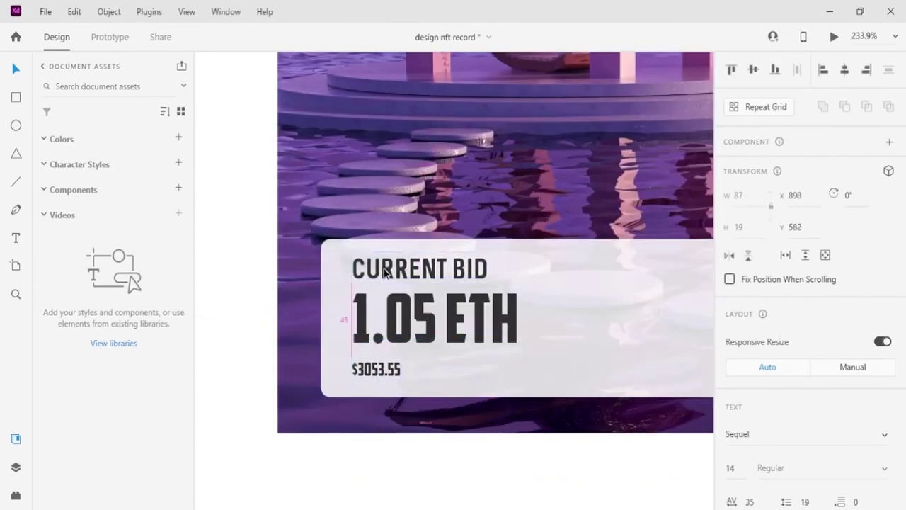
Step: Give "$3053.55" a lighter grey fill and position it under "1.05 ETH" at about X 898, Y 646
{"action": "scroll", "coordinate": [756, 455], "scroll_direction": "down", "scroll_amount": 4}
{"action": "left_click", "coordinate": [756, 449]}
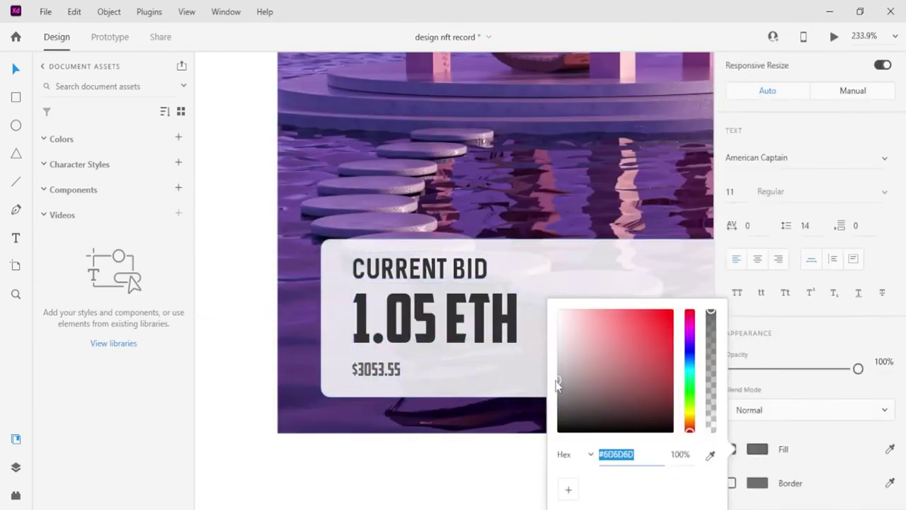
{"action": "left_click", "coordinate": [410, 418]}
{"action": "scroll", "coordinate": [346, 403], "scroll_direction": "up", "scroll_amount": 1}
{"action": "double_click", "coordinate": [457, 344]}
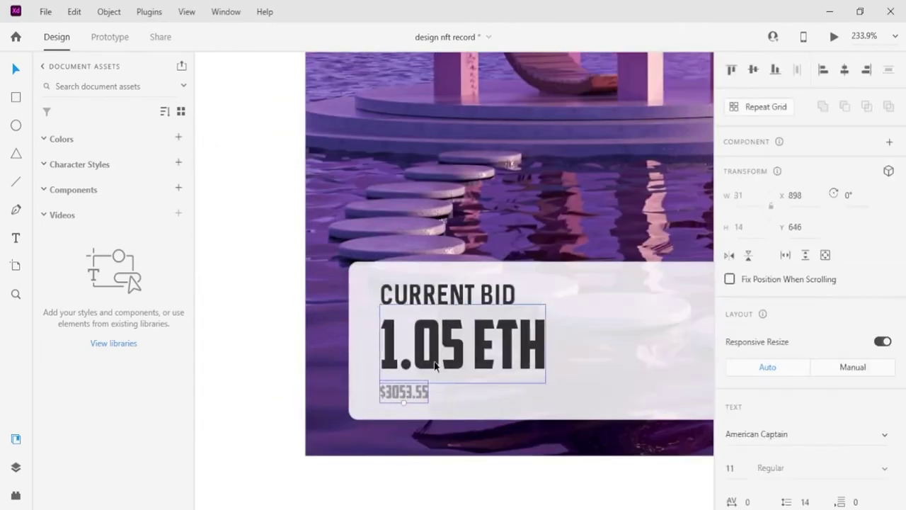
Step: Duplicate "CURRENT BID" in the right half of the panel, change the copy to "AUCTION ENDS", and position it at about X 1061, Y 585
{"action": "scroll", "coordinate": [486, 384], "scroll_direction": "down", "scroll_amount": 3}
{"action": "scroll", "coordinate": [358, 391], "scroll_direction": "up", "scroll_amount": 2}
{"action": "left_click_drag", "start_coordinate": [358, 387], "coordinate": [501, 385]}
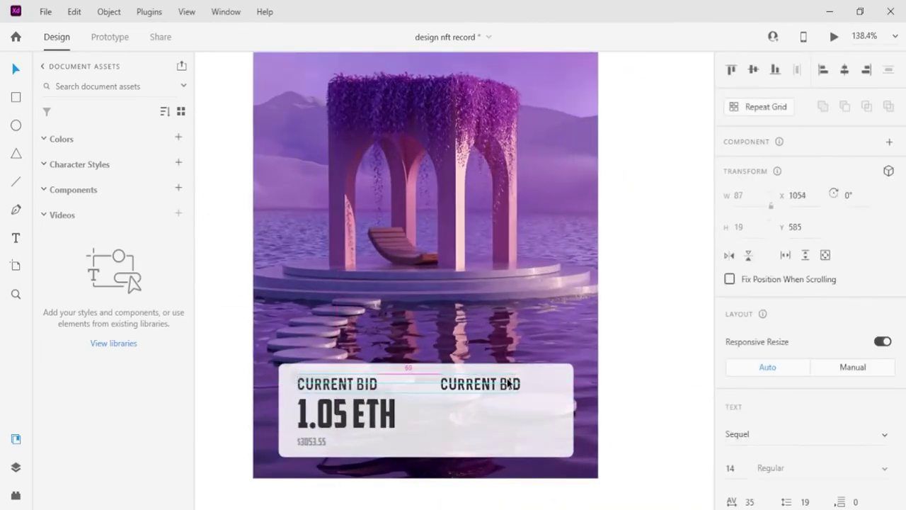
{"action": "double_click", "coordinate": [493, 385]}
{"action": "key", "text": "ctrl+a"}
{"action": "type", "text": "AUCTION ENDS"}
{"action": "scroll", "coordinate": [491, 422], "scroll_direction": "down", "scroll_amount": 1}
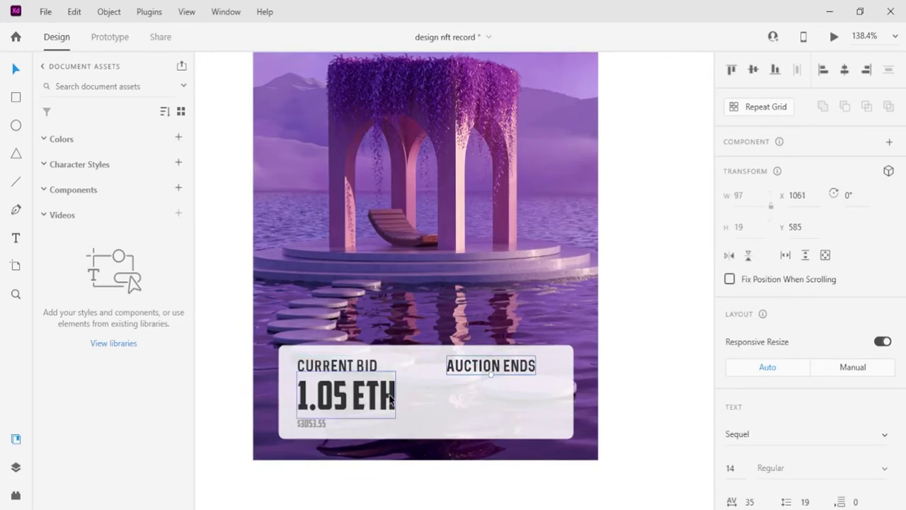
Step: Duplicate "1.05 ETH" beneath "AUCTION ENDS" and change the copy to "12"
{"action": "left_click_drag", "start_coordinate": [347, 396], "coordinate": [488, 396]}
{"action": "double_click", "coordinate": [479, 398]}
{"action": "key", "text": "ctrl+a"}
{"action": "type", "text": "12"}
{"action": "scroll", "coordinate": [489, 309], "scroll_direction": "up", "scroll_amount": 2}
{"action": "left_click", "coordinate": [467, 360]}
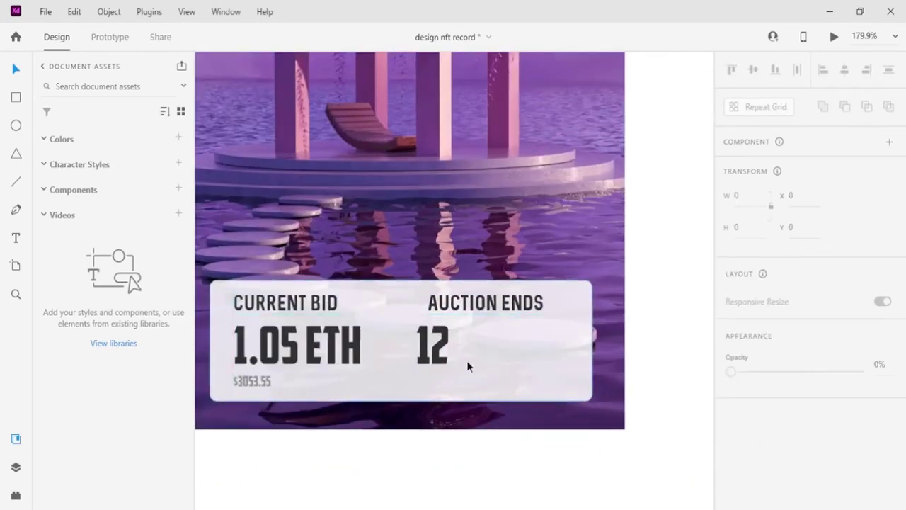
Step: Duplicate "12" twice in a row beneath "AUCTION ENDS" and change the copies to "05" and "03"
{"action": "double_click", "coordinate": [428, 346]}
{"action": "double_click", "coordinate": [482, 347]}
{"action": "key", "text": "ctrl+a"}
{"action": "left_click_drag", "start_coordinate": [428, 346], "coordinate": [546, 317]}
{"action": "type", "text": "05"}
{"action": "key", "text": "Escape"}
{"action": "double_click", "coordinate": [551, 347]}
{"action": "key", "text": "ctrl+a"}
{"action": "type", "text": "03"}
{"action": "key", "text": "Escape"}
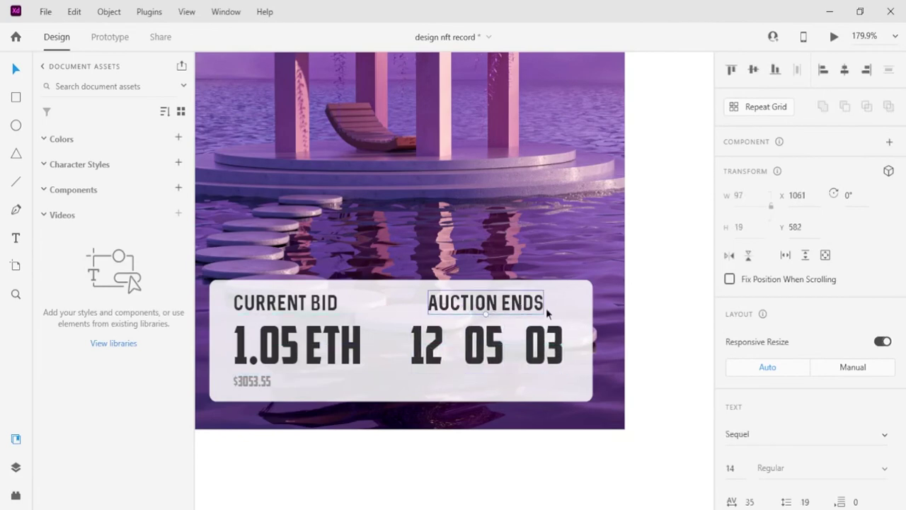
Step: Duplicate "$3053.55" beneath "12" at about X 1043, Y 647, and change the copy to "HOURS"
{"action": "scroll", "coordinate": [545, 317], "scroll_direction": "down", "scroll_amount": 2}
{"action": "left_click", "coordinate": [251, 308]}
{"action": "left_click_drag", "start_coordinate": [252, 308], "coordinate": [427, 305]}
{"action": "double_click", "coordinate": [428, 306]}
{"action": "key", "text": "ctrl+a"}
{"action": "type", "text": "H"}
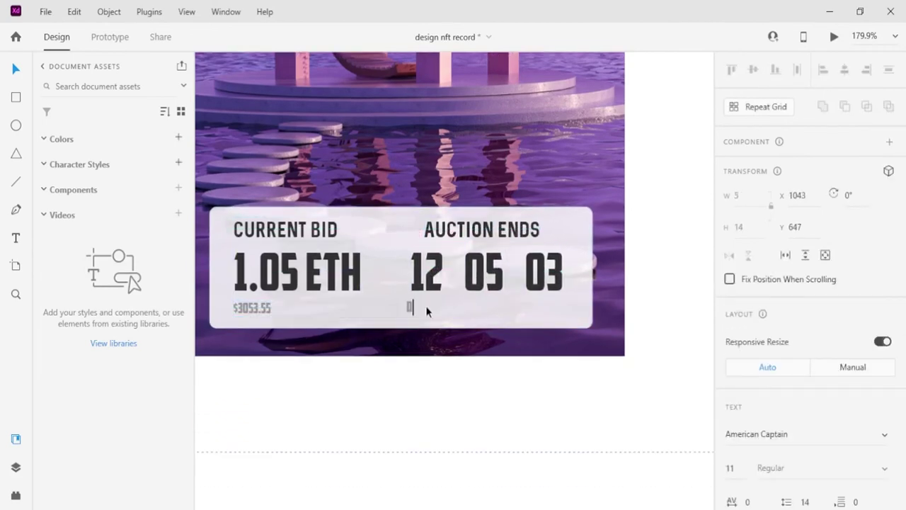
{"action": "type", "text": "OURS"}
{"action": "scroll", "coordinate": [762, 449], "scroll_direction": "down", "scroll_amount": 5}
{"action": "left_click", "coordinate": [755, 447]}
{"action": "key", "text": "Escape"}
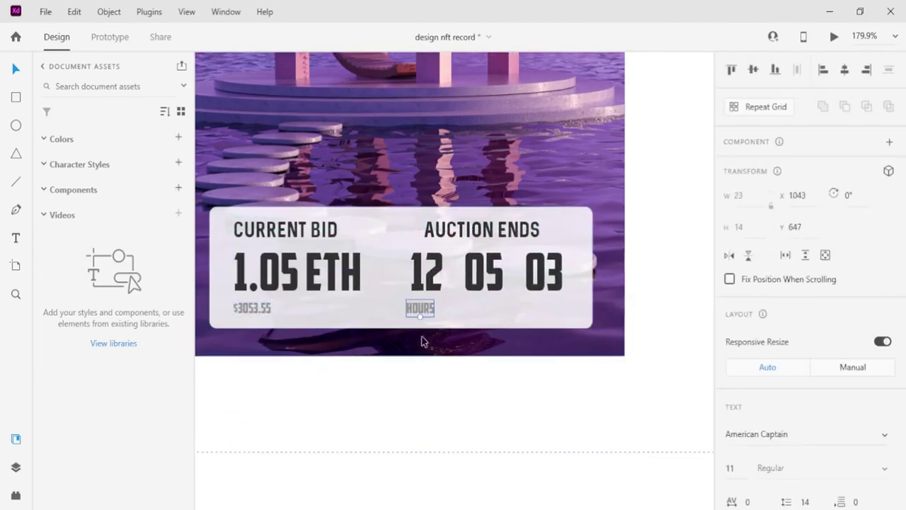
Step: Duplicate "HOURS" beneath "05" and "03" and change the copies to "MINUTES" and "SECONDS"
{"action": "scroll", "coordinate": [422, 342], "scroll_direction": "up", "scroll_amount": 4}
{"action": "left_click_drag", "start_coordinate": [424, 306], "coordinate": [627, 311]}
{"action": "double_click", "coordinate": [551, 311]}
{"action": "key", "text": "ctrl+a"}
{"action": "type", "text": "MINUTES"}
{"action": "key", "text": "Escape"}
{"action": "scroll", "coordinate": [544, 315], "scroll_direction": "down", "scroll_amount": 3}
{"action": "double_click", "coordinate": [626, 313]}
{"action": "key", "text": "ctrl+a"}
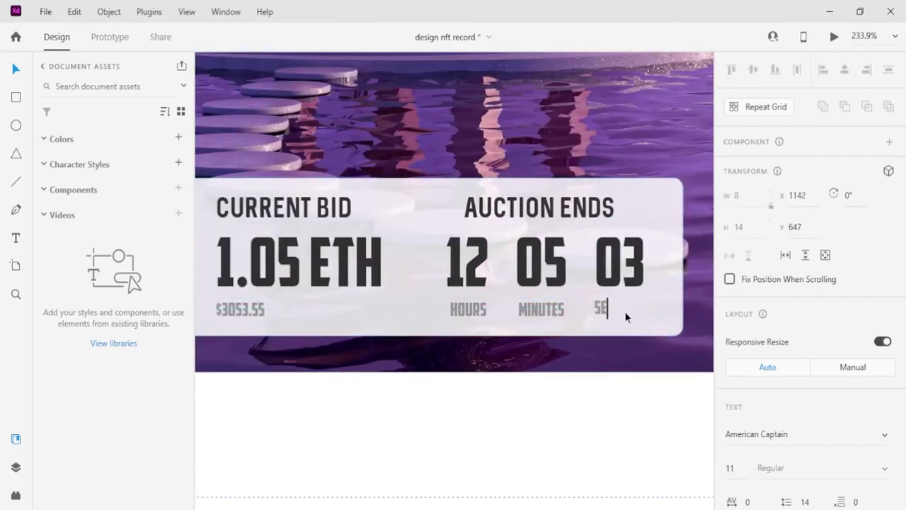
{"action": "type", "text": "SECONDS"}
{"action": "key", "text": "Escape"}
Step: Draw a footer rectangle directly beneath the artwork, matching the artwork's width
{"action": "scroll", "coordinate": [626, 313], "scroll_direction": "down", "scroll_amount": 5}
{"action": "key", "text": "r"}
{"action": "mouse_move", "coordinate": [423, 337]}
{"action": "left_mouse_down"}
{"action": "mouse_move", "coordinate": [688, 384]}
{"action": "mouse_move", "coordinate": [690, 397]}
{"action": "left_mouse_up"}
{"action": "scroll", "coordinate": [643, 370], "scroll_direction": "up", "scroll_amount": 1}
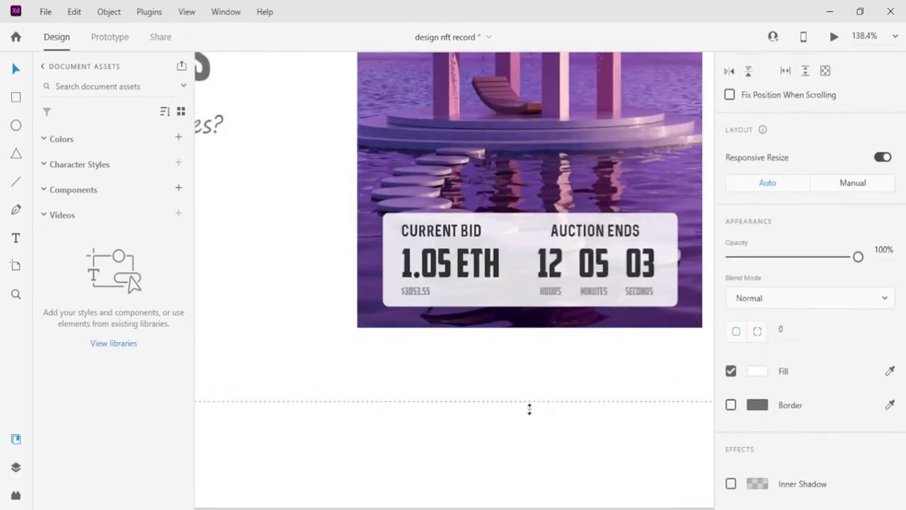
Step: Draw a circle about 55 in diameter at the left end of the footer rectangle beneath the artwork
{"action": "scroll", "coordinate": [508, 376], "scroll_direction": "down", "scroll_amount": 1}
{"action": "key", "text": "e"}
{"action": "scroll", "coordinate": [273, 293], "scroll_direction": "up", "scroll_amount": 1}
{"action": "mouse_move", "coordinate": [273, 293]}
{"action": "left_mouse_down"}
{"action": "mouse_move", "coordinate": [319, 347]}
{"action": "mouse_move", "coordinate": [453, 358]}
{"action": "left_mouse_up"}
{"action": "scroll", "coordinate": [388, 355], "scroll_direction": "down", "scroll_amount": 2}
{"action": "scroll", "coordinate": [536, 332], "scroll_direction": "up", "scroll_amount": 1}
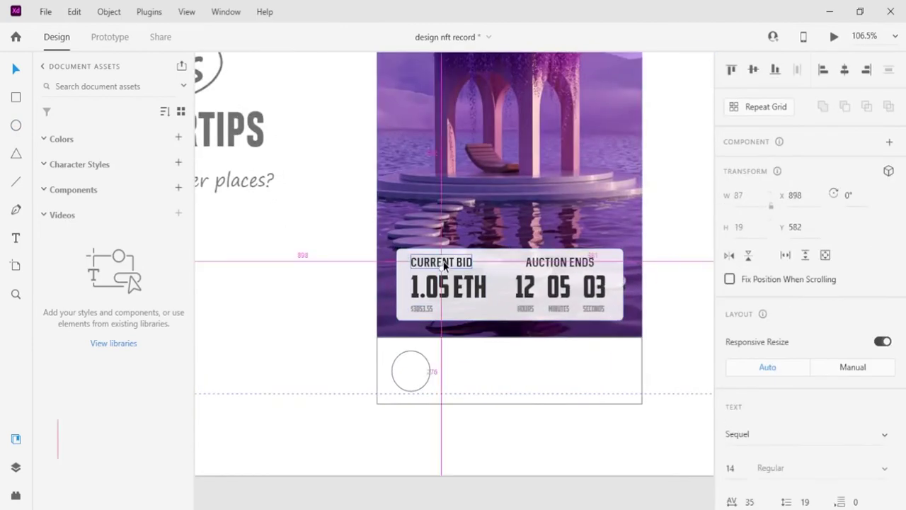
Step: Duplicate "CURRENT BID" beside the footer circle, change the copy to "CREATED BY", and align the circle at about X 871, Y 707
{"action": "left_click_drag", "start_coordinate": [449, 262], "coordinate": [516, 317]}
{"action": "scroll", "coordinate": [388, 428], "scroll_direction": "up", "scroll_amount": 2}
{"action": "double_click", "coordinate": [516, 318]}
{"action": "type", "text": "CR"}
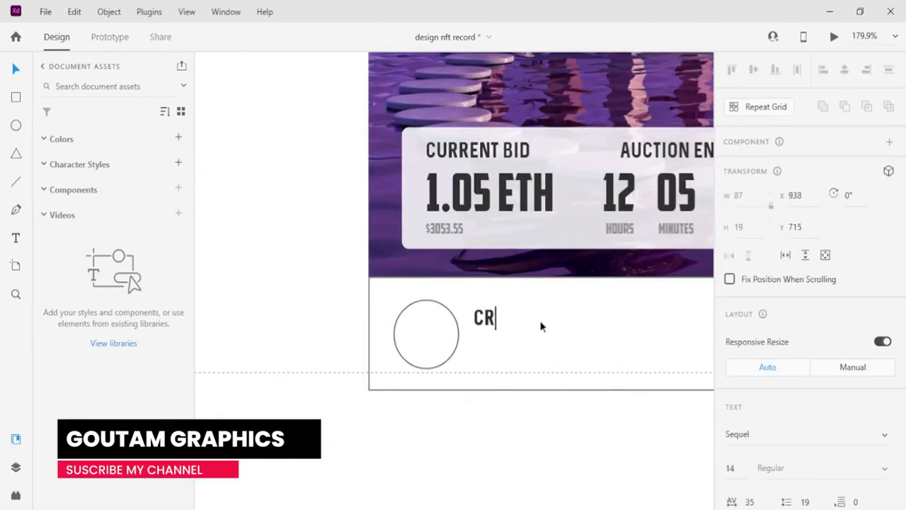
{"action": "type", "text": "EATED BY"}
{"action": "left_click", "coordinate": [517, 440]}
{"action": "scroll", "coordinate": [517, 440], "scroll_direction": "up", "scroll_amount": 1}
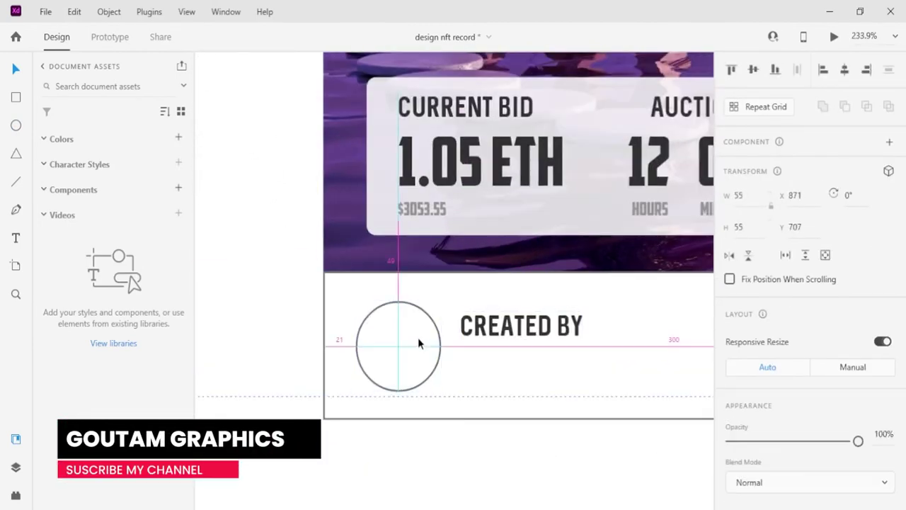
{"action": "left_click", "coordinate": [418, 336]}
{"action": "key", "text": "ctrl+0"}
{"action": "left_click_drag", "start_coordinate": [425, 134], "coordinate": [470, 393]}
{"action": "scroll", "coordinate": [470, 393], "scroll_direction": "up", "scroll_amount": 3}
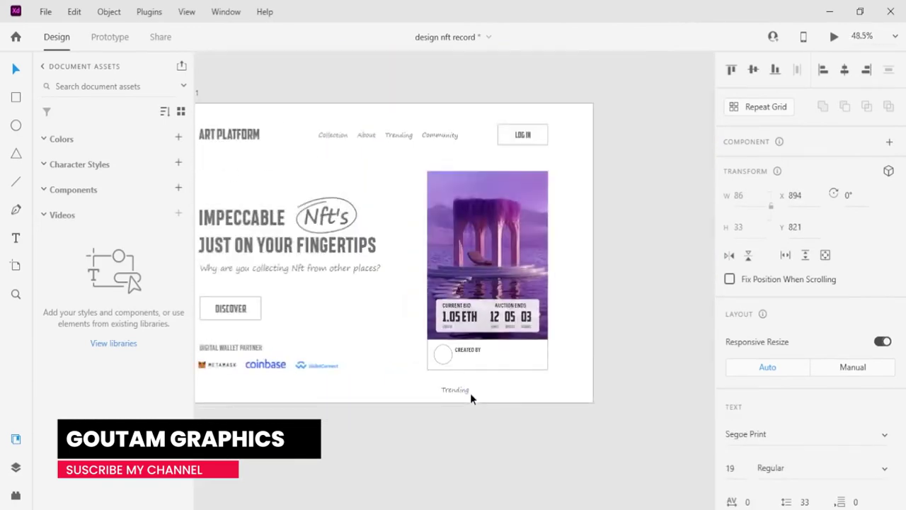
{"action": "double_click", "coordinate": [448, 386]}
{"action": "type", "text": "@ytirr"}
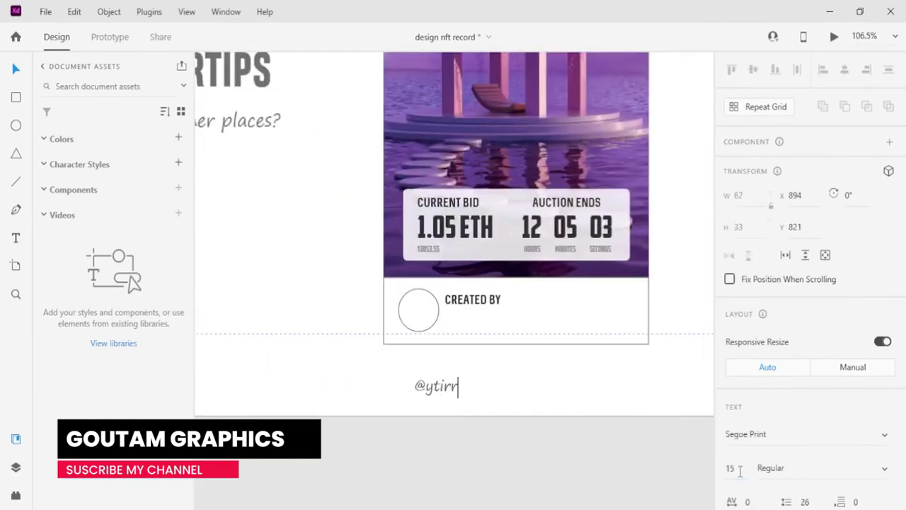
{"action": "key", "text": "ctrl+a"}
{"action": "key", "text": "Escape"}
{"action": "scroll", "coordinate": [447, 386], "scroll_direction": "up", "scroll_amount": 2}
{"action": "left_click_drag", "start_coordinate": [447, 386], "coordinate": [480, 323]}
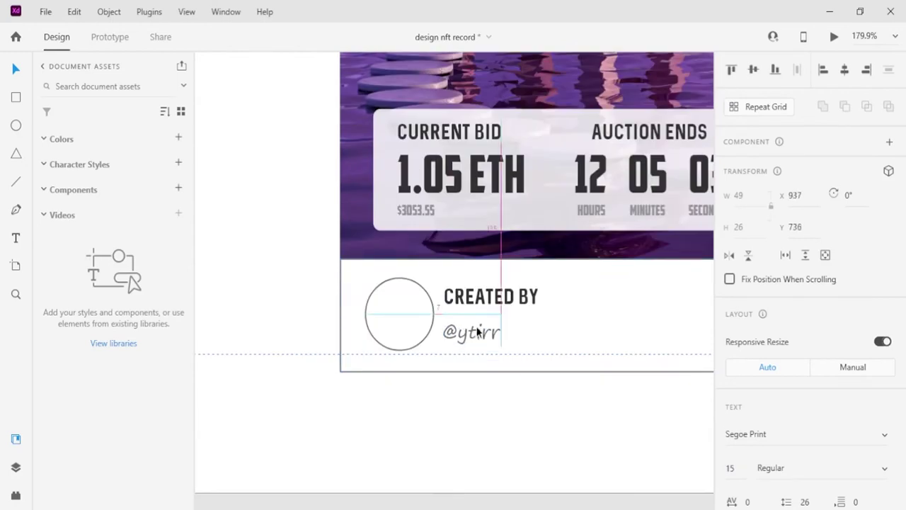
Step: Duplicate the white panel into the card footer and turn it into a dark, fully opaque 102 by 42 button with corner radius 4
{"action": "key", "text": "ctrl+0"}
{"action": "scroll", "coordinate": [517, 392], "scroll_direction": "up", "scroll_amount": 3}
{"action": "left_click", "coordinate": [592, 421]}
{"action": "left_click_drag", "start_coordinate": [592, 425], "coordinate": [621, 424]}
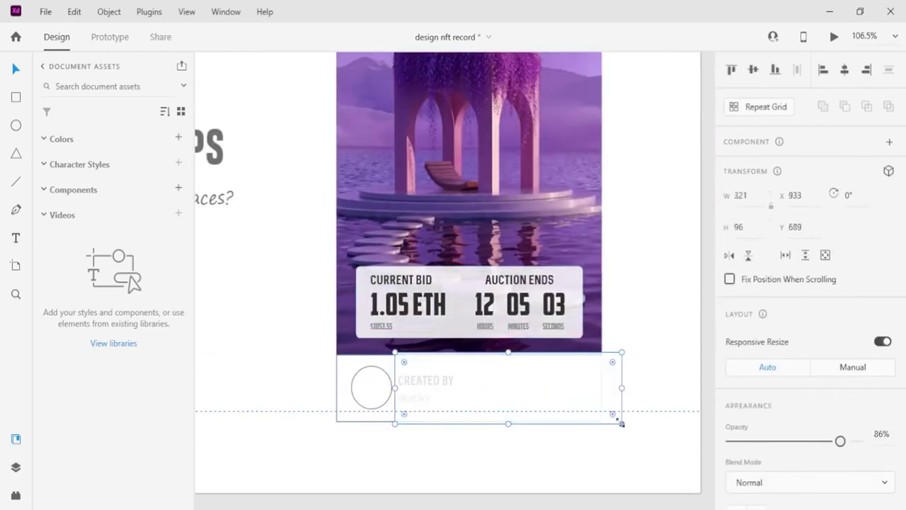
{"action": "scroll", "coordinate": [519, 381], "scroll_direction": "up", "scroll_amount": 4}
{"action": "left_click_drag", "start_coordinate": [519, 380], "coordinate": [609, 380]}
{"action": "scroll", "coordinate": [807, 318], "scroll_direction": "down", "scroll_amount": 2}
{"action": "left_click", "coordinate": [781, 423]}
{"action": "scroll", "coordinate": [509, 376], "scroll_direction": "down", "scroll_amount": 4}
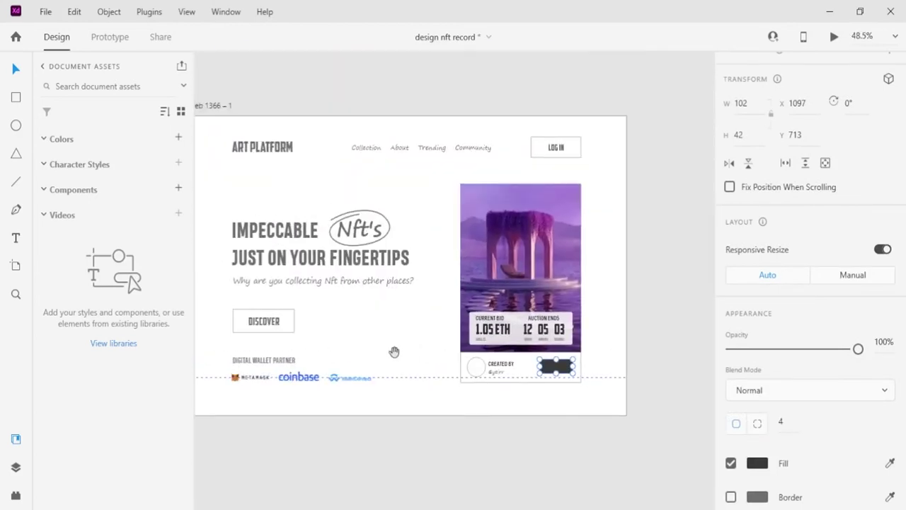
Step: Duplicate the "DISCOVER" text onto the dark button, change the copy to "PLACE BID" in white at size 18, and center it
{"action": "scroll", "coordinate": [570, 406], "scroll_direction": "up", "scroll_amount": 3}
{"action": "left_click_drag", "start_coordinate": [523, 384], "coordinate": [540, 336]}
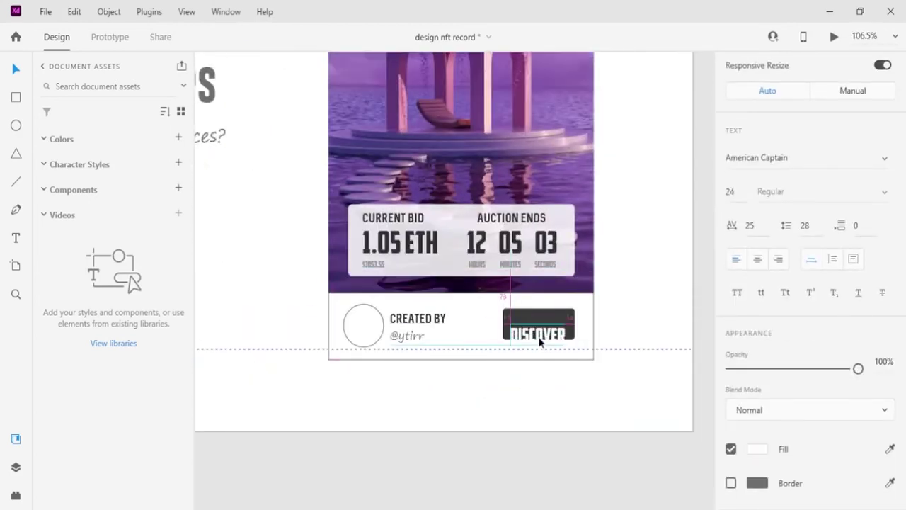
{"action": "scroll", "coordinate": [540, 336], "scroll_direction": "up", "scroll_amount": 4}
{"action": "type", "text": "D"}
{"action": "scroll", "coordinate": [760, 431], "scroll_direction": "down", "scroll_amount": 2}
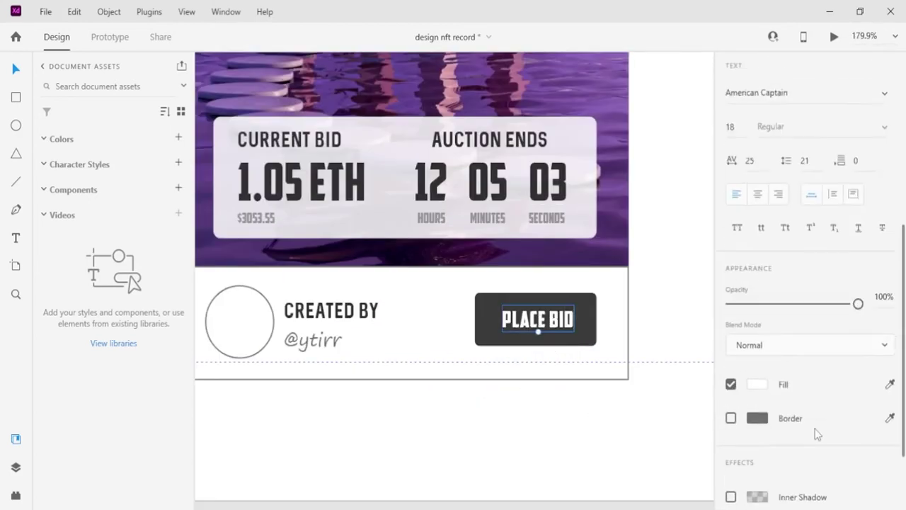
{"action": "scroll", "coordinate": [760, 431], "scroll_direction": "up", "scroll_amount": 2}
{"action": "key", "text": "Escape"}
Step: Place the circular portrait photo over the creator circle beside "CREATED BY" in the card footer
{"action": "scroll", "coordinate": [642, 402], "scroll_direction": "down", "scroll_amount": 4}
{"action": "left_click", "coordinate": [473, 365]}
{"action": "scroll", "coordinate": [472, 366], "scroll_direction": "up", "scroll_amount": 6}
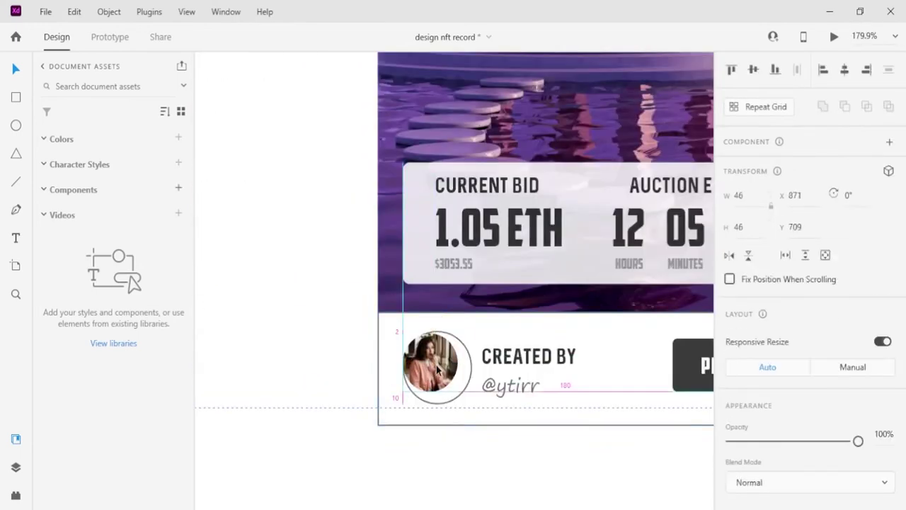
{"action": "scroll", "coordinate": [456, 386], "scroll_direction": "up", "scroll_amount": 10}
{"action": "scroll", "coordinate": [463, 410], "scroll_direction": "down", "scroll_amount": 8}
{"action": "left_click_drag", "start_coordinate": [480, 376], "coordinate": [477, 366]}
{"action": "key", "text": "ctrl+0"}
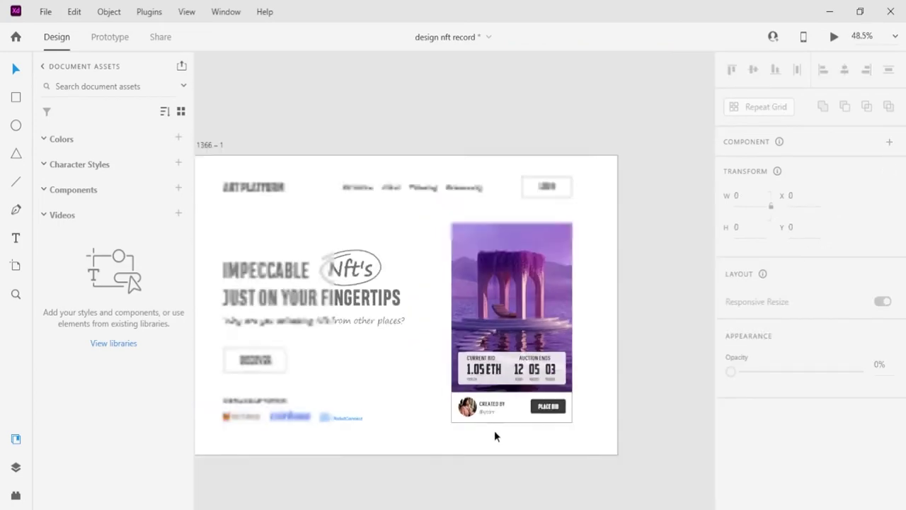
Step: Draw a borderless rectangle covering the card's artwork image and fill it with #A18CD1
{"action": "key", "text": "ctrl+y"}
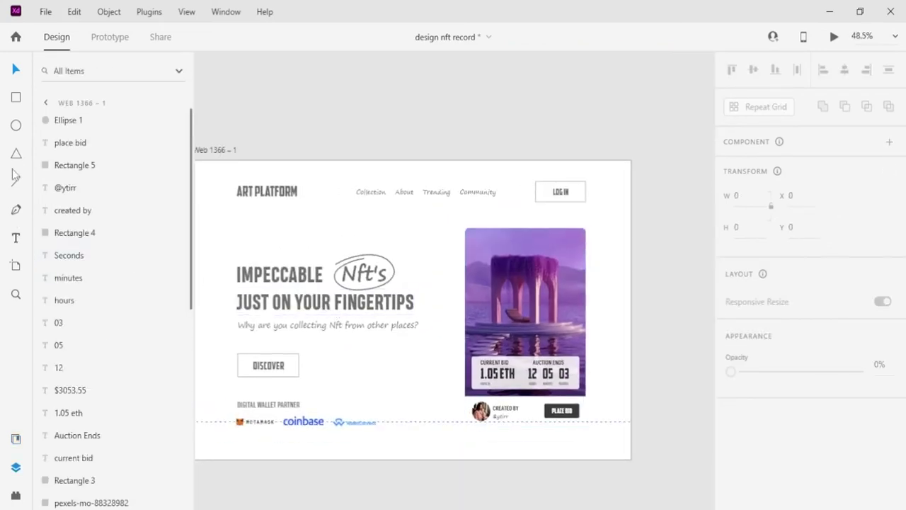
{"action": "left_click", "coordinate": [17, 99]}
{"action": "scroll", "coordinate": [605, 287], "scroll_direction": "up", "scroll_amount": 2, "text": "ctrl"}
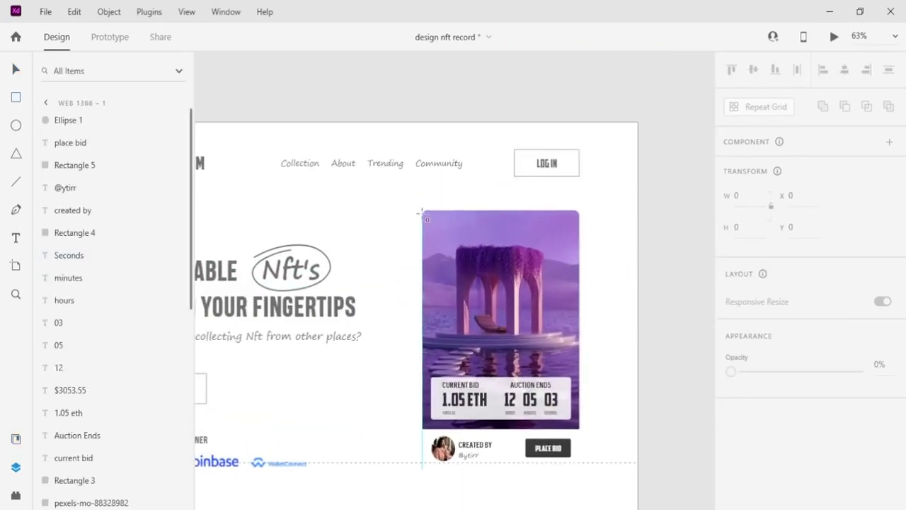
{"action": "mouse_move", "coordinate": [423, 210]}
{"action": "left_mouse_down"}
{"action": "mouse_move", "coordinate": [534, 346]}
{"action": "mouse_move", "coordinate": [565, 419]}
{"action": "mouse_move", "coordinate": [581, 430]}
{"action": "left_mouse_up"}
{"action": "scroll", "coordinate": [772, 376], "scroll_direction": "down", "scroll_amount": 3}
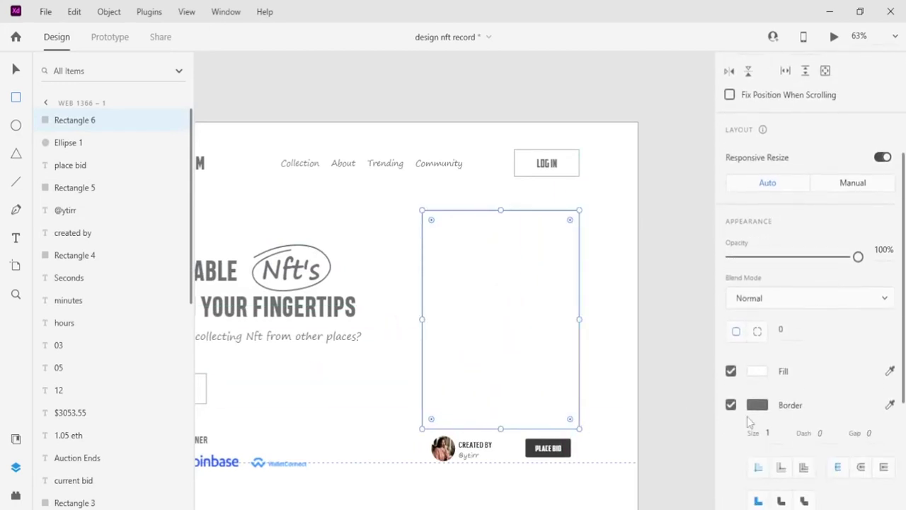
{"action": "left_click", "coordinate": [730, 405]}
{"action": "left_click", "coordinate": [757, 371]}
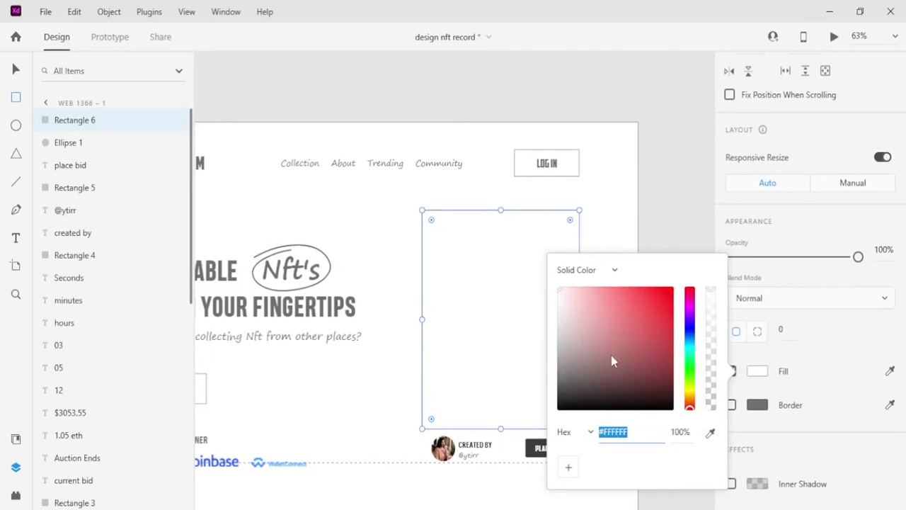
{"action": "type", "text": "a18cd1"}
{"action": "key", "text": "Return"}
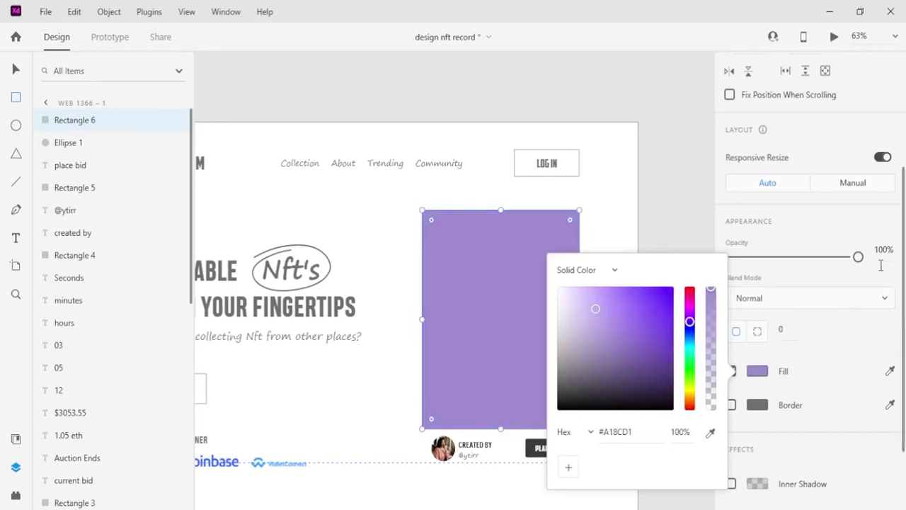
Step: Set the purple rectangle's opacity to 22% and give it an object blur of 23
{"action": "left_click", "coordinate": [880, 252]}
{"action": "type", "text": "22"}
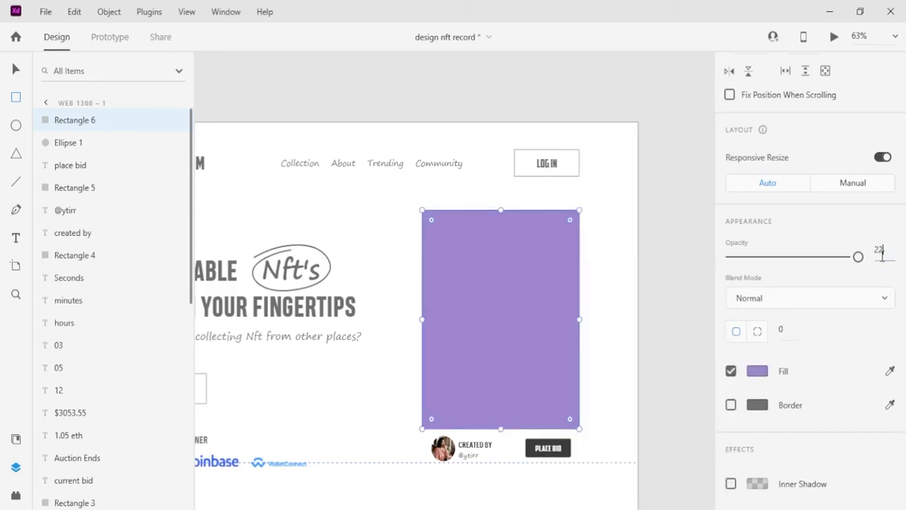
{"action": "scroll", "coordinate": [825, 296], "scroll_direction": "down", "scroll_amount": 3}
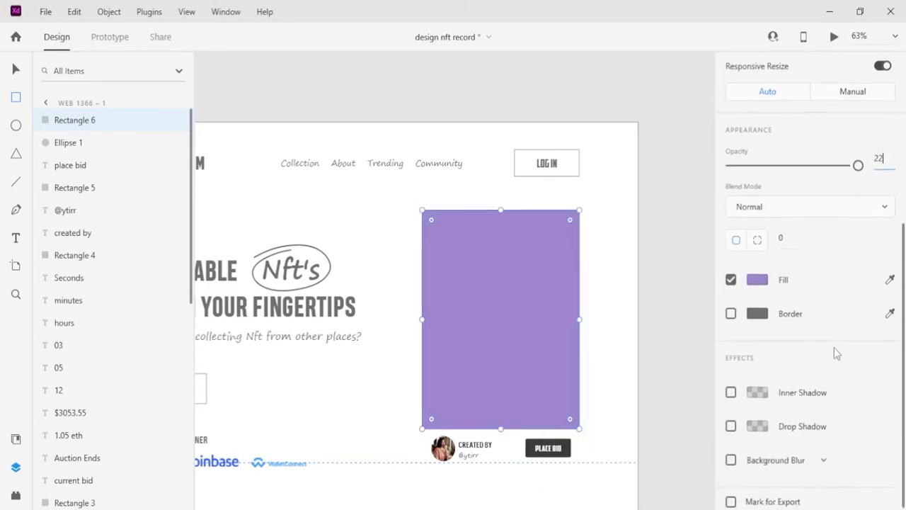
{"action": "left_click", "coordinate": [823, 453]}
{"action": "left_click", "coordinate": [771, 482]}
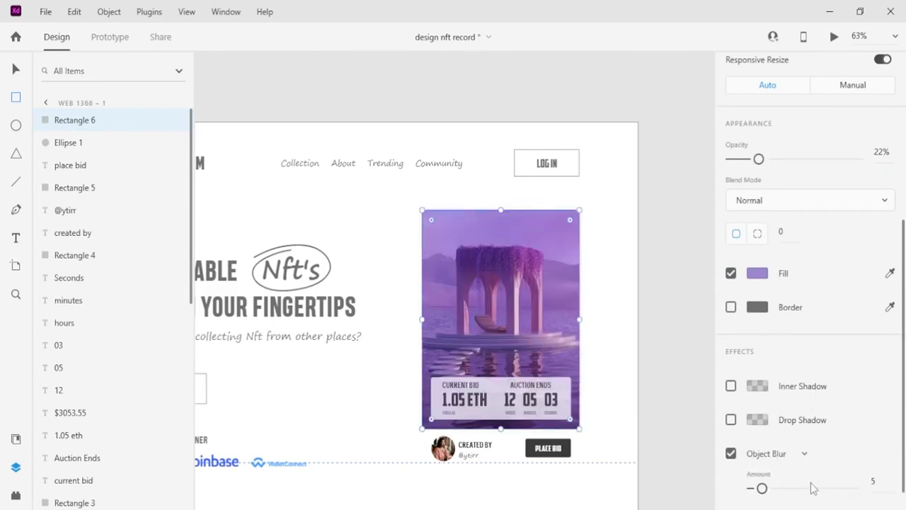
{"action": "left_click", "coordinate": [875, 481]}
{"action": "type", "text": "23"}
{"action": "key", "text": "Return"}
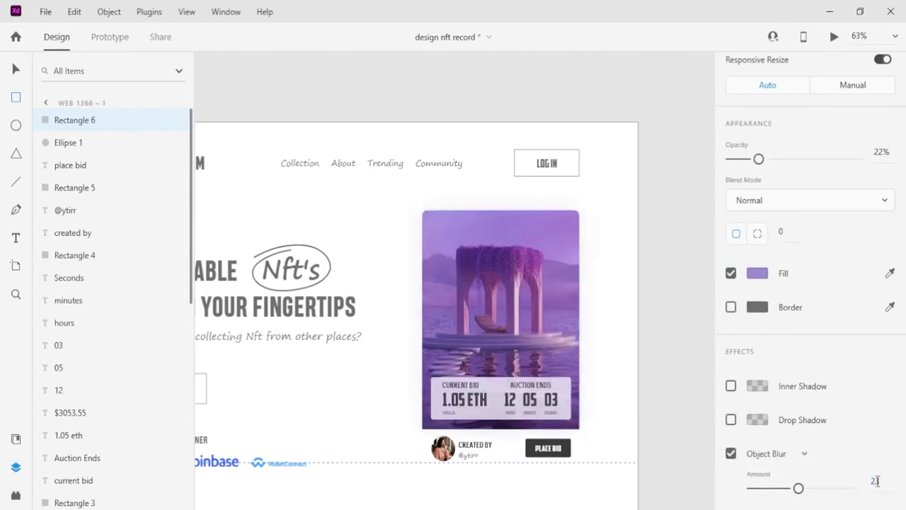
Step: Send the blurred rectangle to the back and position and enlarge it behind the whole artwork card as a soft glow
{"action": "left_click_drag", "start_coordinate": [483, 332], "coordinate": [445, 340]}
{"action": "key", "text": "ctrl+shift+["}
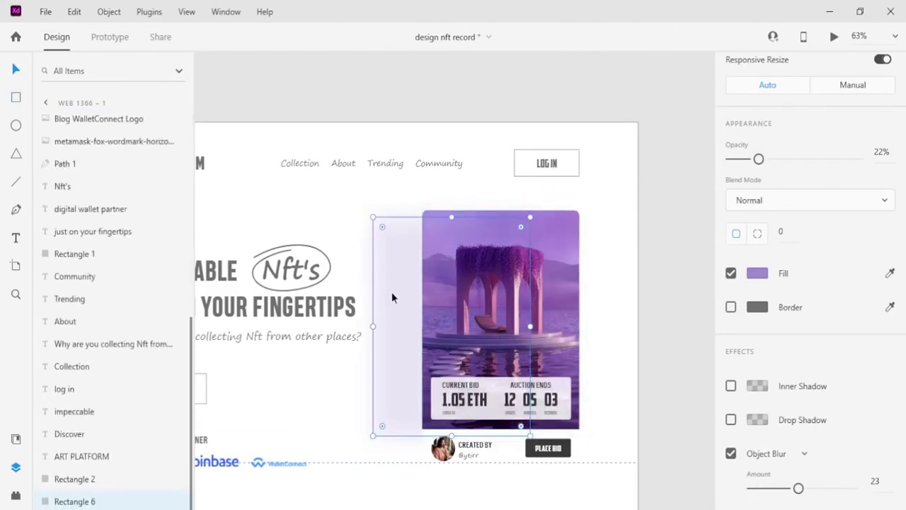
{"action": "left_click_drag", "start_coordinate": [391, 291], "coordinate": [433, 275]}
{"action": "mouse_move", "coordinate": [572, 428]}
{"action": "left_mouse_down"}
{"action": "mouse_move", "coordinate": [588, 435]}
{"action": "mouse_move", "coordinate": [586, 418]}
{"action": "mouse_move", "coordinate": [587, 479]}
{"action": "mouse_move", "coordinate": [590, 427]}
{"action": "left_mouse_up"}
{"action": "left_click", "coordinate": [592, 453]}
{"action": "key", "text": "ctrl+0"}
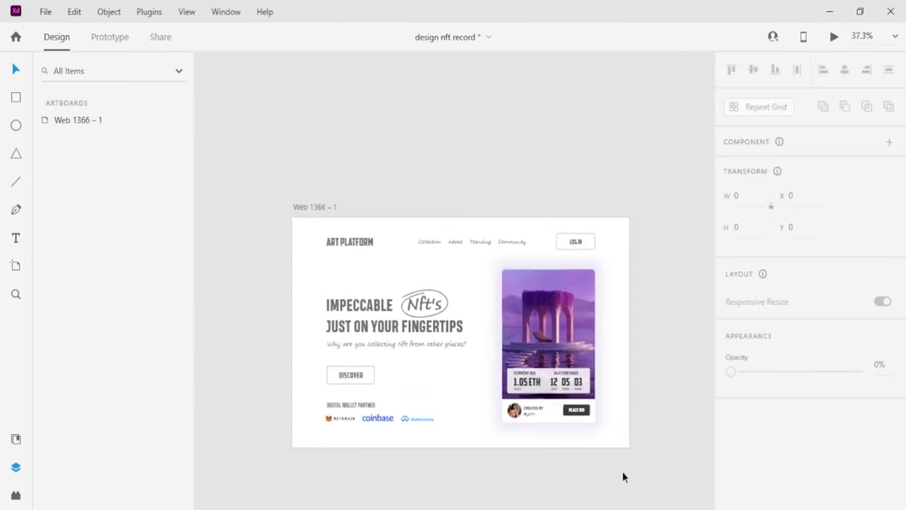
Step: Draw a large circle over the logo and headline area of the artboard and remove its border
{"action": "left_click", "coordinate": [16, 125]}
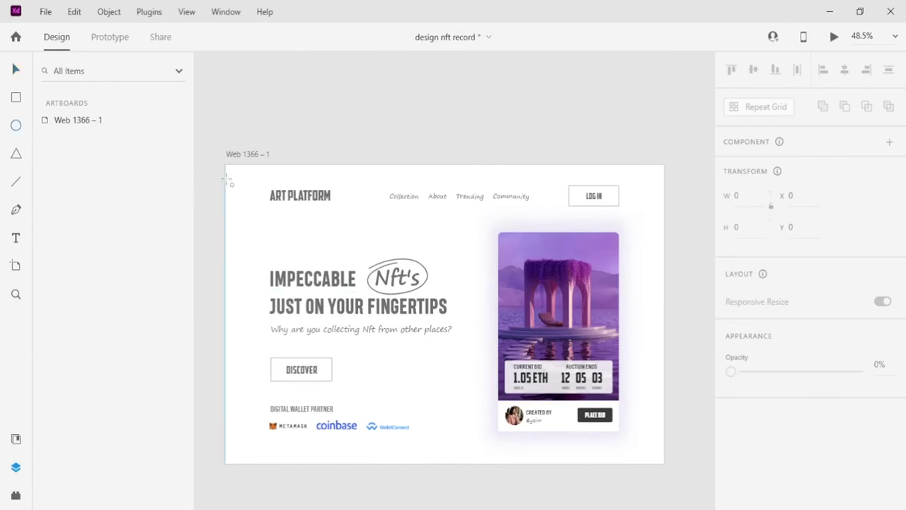
{"action": "mouse_move", "coordinate": [236, 178]}
{"action": "left_mouse_down"}
{"action": "mouse_move", "coordinate": [445, 374]}
{"action": "mouse_move", "coordinate": [437, 356]}
{"action": "left_mouse_up"}
{"action": "scroll", "coordinate": [823, 448], "scroll_direction": "down", "scroll_amount": 1}
{"action": "scroll", "coordinate": [823, 448], "scroll_direction": "down", "scroll_amount": 2}
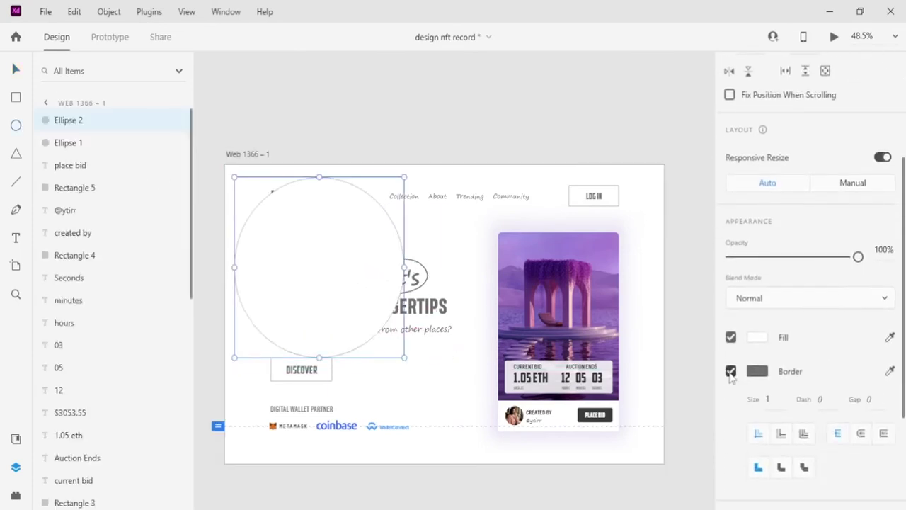
{"action": "left_click", "coordinate": [730, 371]}
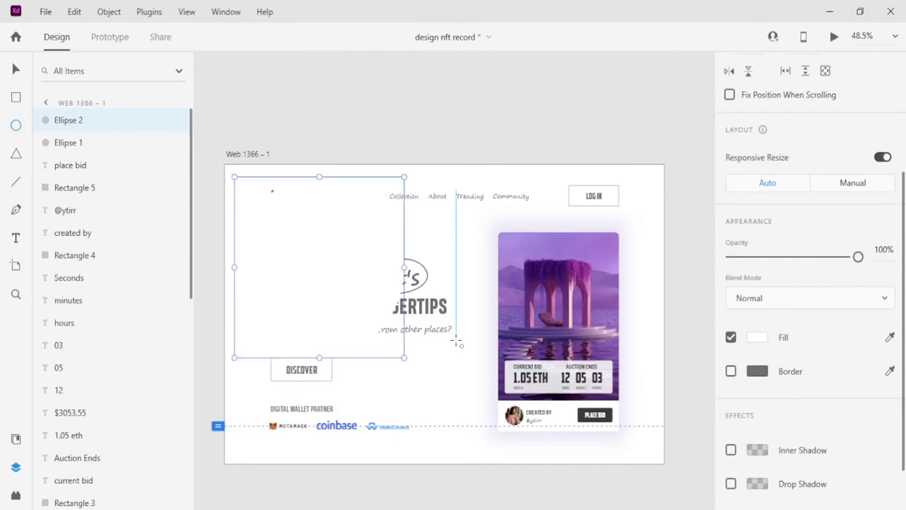
Step: Give the large circle a linear gradient fill with its first stop set to #BAB6F6 at 22% opacity
{"action": "left_click", "coordinate": [758, 339]}
{"action": "left_click", "coordinate": [607, 238]}
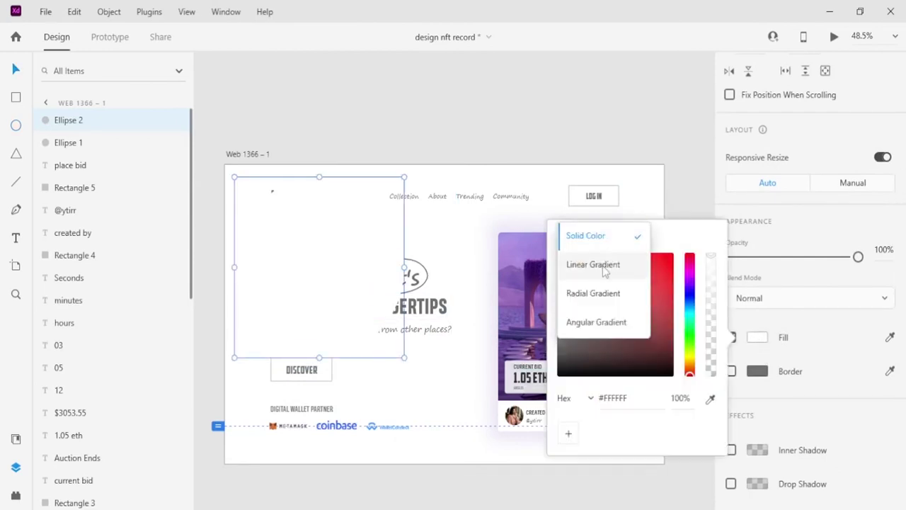
{"action": "left_click", "coordinate": [588, 262]}
{"action": "left_click", "coordinate": [622, 408]}
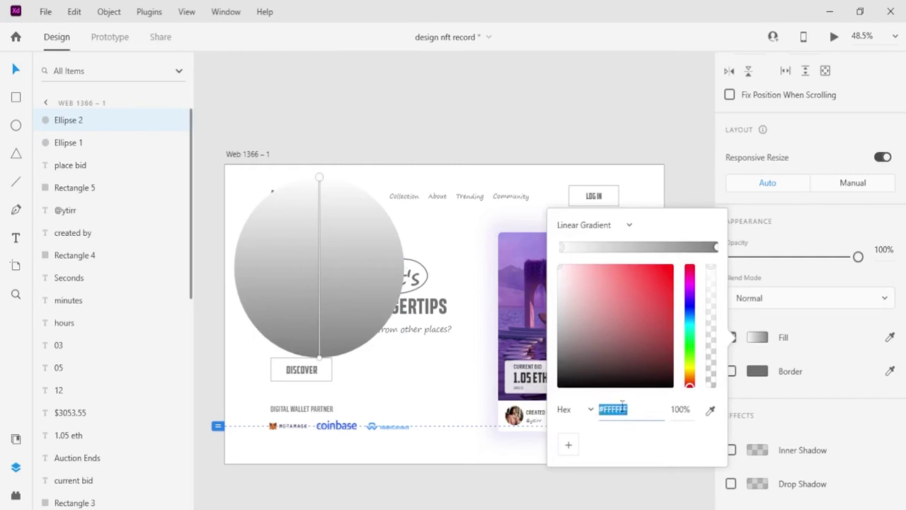
{"action": "type", "text": "bab6f6"}
{"action": "left_click", "coordinate": [687, 409]}
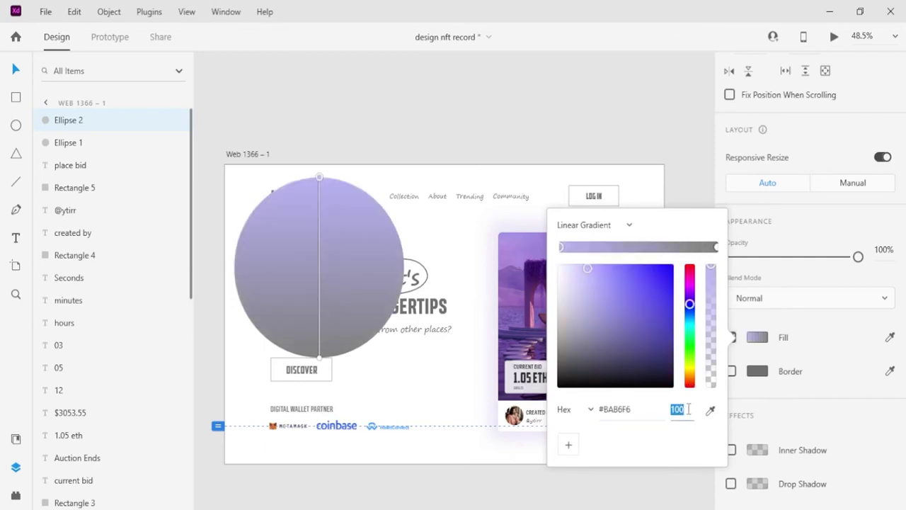
{"action": "type", "text": "22"}
{"action": "key", "text": "Return"}
Step: Set the gradient's end stop to #F9BEEB at 10% opacity and switch the fill to a radial gradient
{"action": "left_click", "coordinate": [715, 246]}
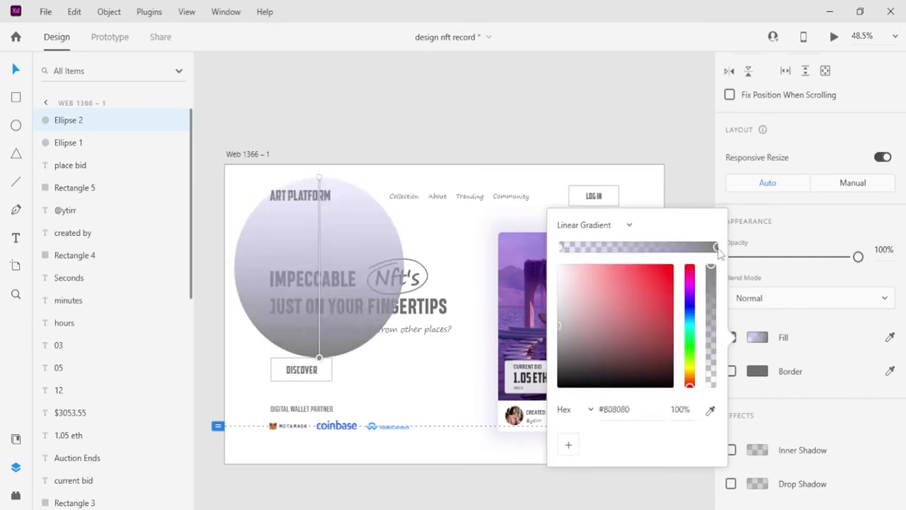
{"action": "left_click", "coordinate": [620, 408]}
{"action": "type", "text": "f9beeb"}
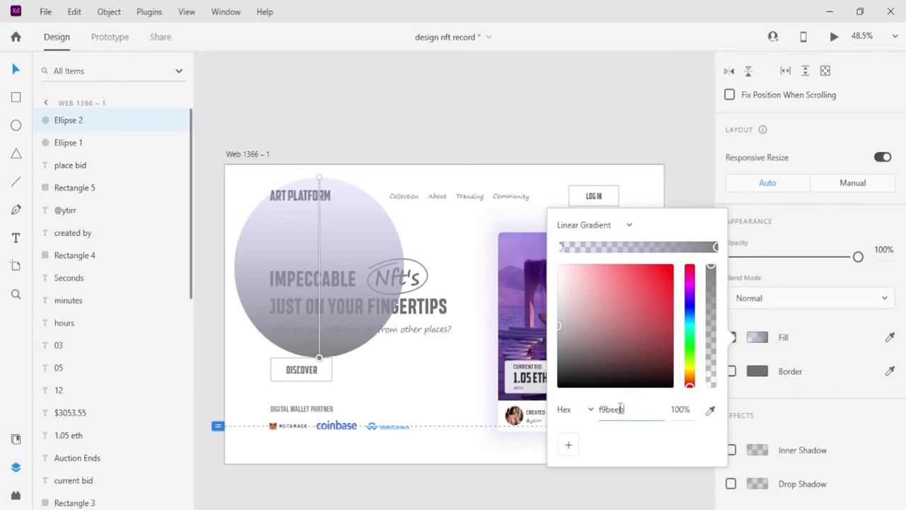
{"action": "left_click", "coordinate": [676, 408]}
{"action": "type", "text": "10"}
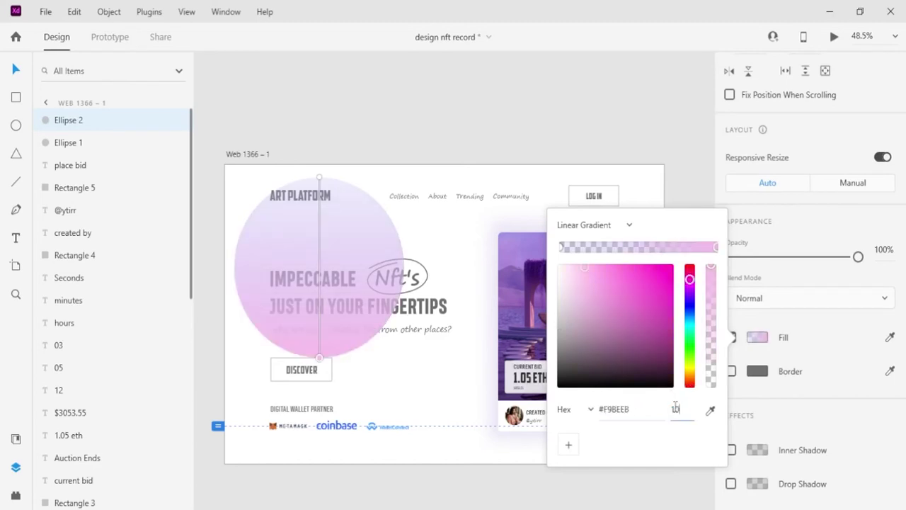
{"action": "left_click", "coordinate": [594, 224]}
{"action": "left_click", "coordinate": [593, 251]}
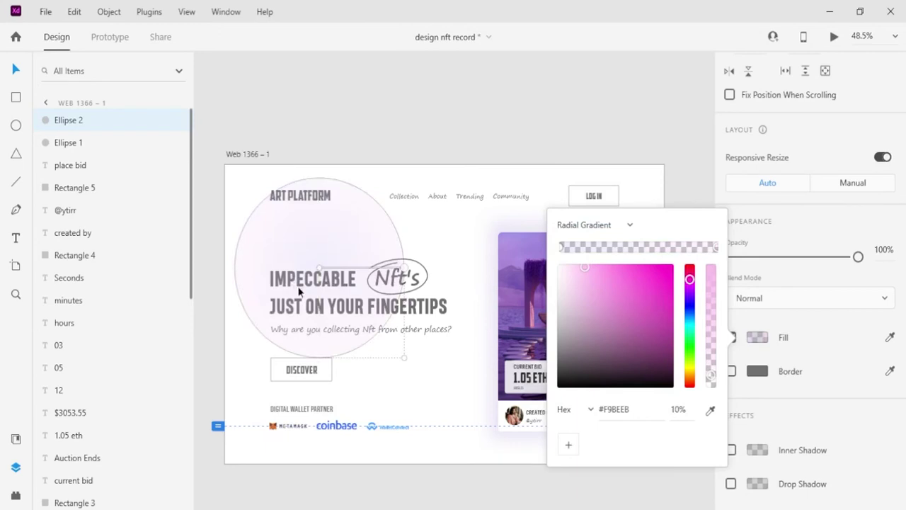
Step: Apply an object blur of 48 to the gradient circle and move it over the artboard's upper-left corner
{"action": "left_click", "coordinate": [811, 385]}
{"action": "scroll", "coordinate": [789, 424], "scroll_direction": "down", "scroll_amount": 1}
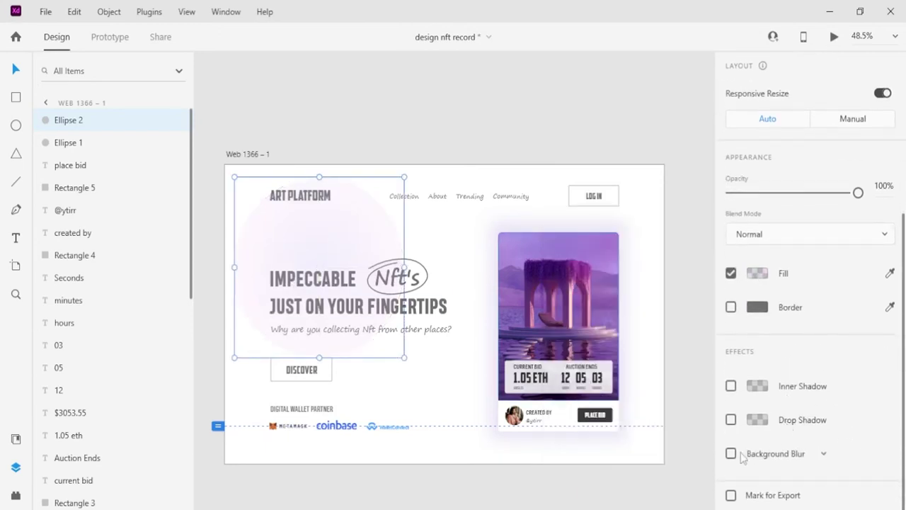
{"action": "left_click", "coordinate": [764, 453]}
{"action": "left_click", "coordinate": [774, 481]}
{"action": "left_click_drag", "start_coordinate": [761, 488], "coordinate": [848, 488]}
{"action": "left_click_drag", "start_coordinate": [325, 244], "coordinate": [295, 192]}
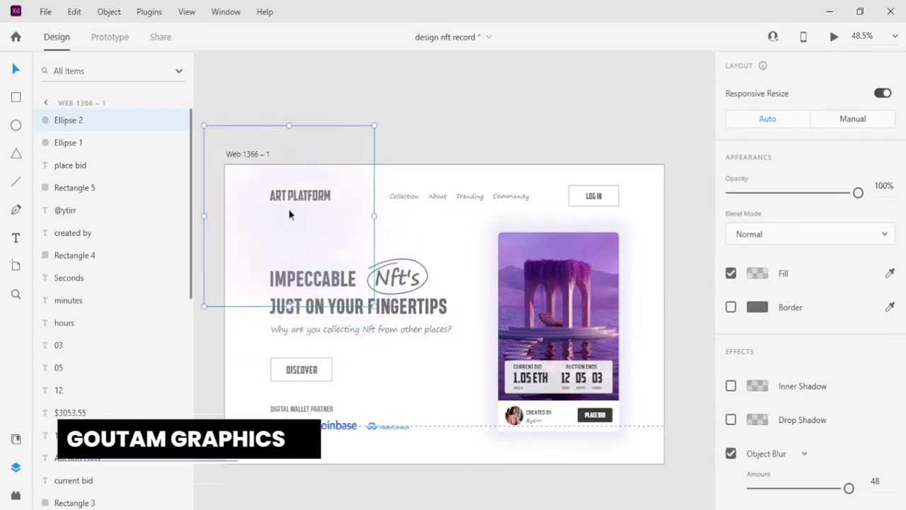
Step: Duplicate the blurred circle to the artboard's lower-right corner and set the copy's #BAB6F6 gradient stop to about 34% opacity
{"action": "scroll", "coordinate": [292, 236], "scroll_direction": "down", "scroll_amount": 2, "text": "ctrl"}
{"action": "left_click_drag", "start_coordinate": [295, 238], "coordinate": [549, 399]}
{"action": "scroll", "coordinate": [791, 446], "scroll_direction": "down", "scroll_amount": 1}
{"action": "left_click", "coordinate": [756, 357]}
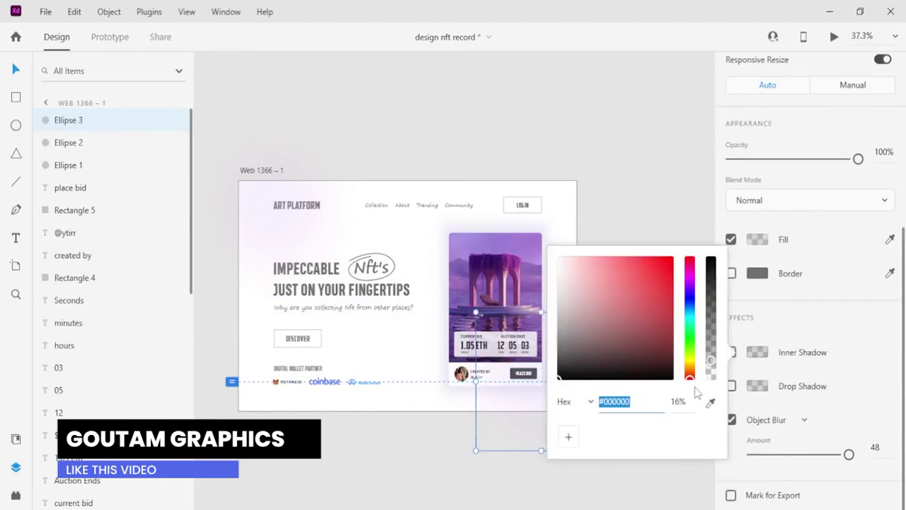
{"action": "left_click", "coordinate": [757, 359]}
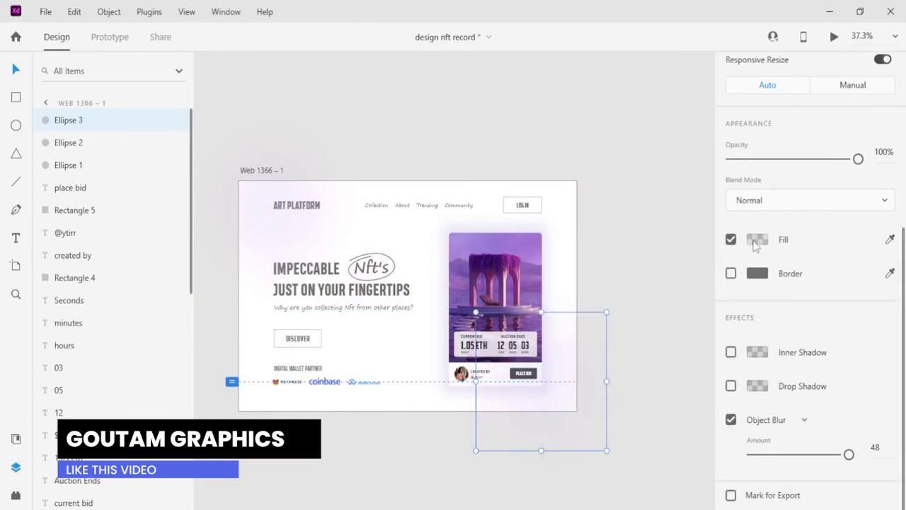
{"action": "left_click", "coordinate": [756, 241]}
{"action": "left_click_drag", "start_coordinate": [712, 261], "coordinate": [713, 258]}
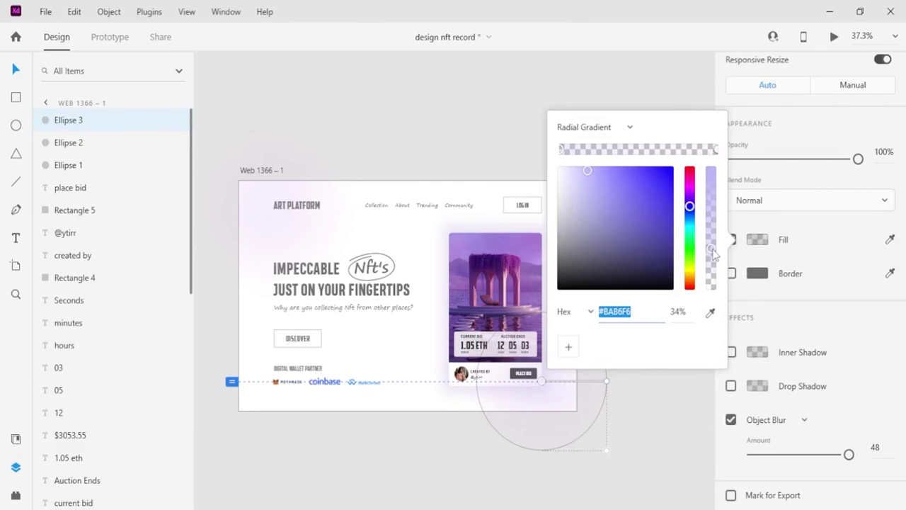
{"action": "left_click", "coordinate": [622, 418]}
Step: Enlarge the duplicated circle to 661 by 661 and shift it up and left toward the artwork card
{"action": "scroll", "coordinate": [609, 411], "scroll_direction": "down", "scroll_amount": 2}
{"action": "left_click", "coordinate": [562, 404]}
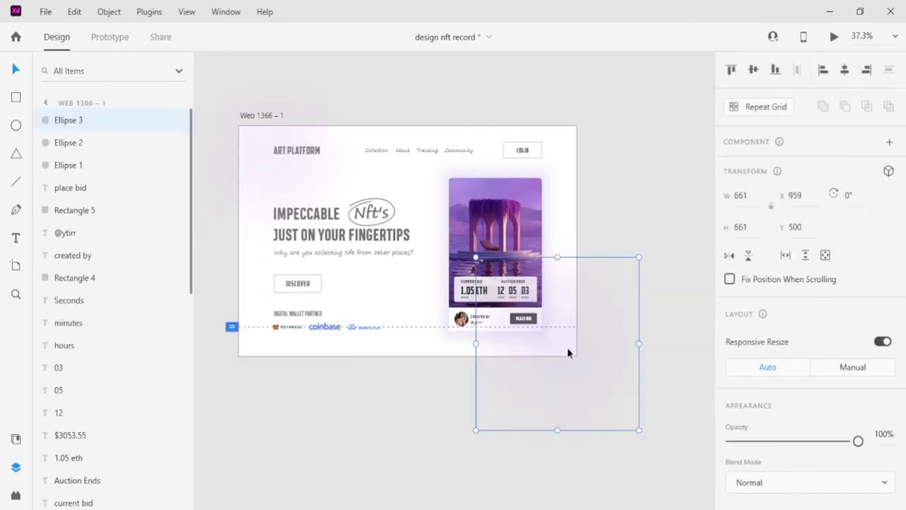
{"action": "left_click_drag", "start_coordinate": [567, 352], "coordinate": [553, 316]}
{"action": "key", "text": "Escape"}
Step: Send both blurred circles behind all page content and set the card's white footer panel to 69% opacity
{"action": "scroll", "coordinate": [527, 362], "scroll_direction": "up", "scroll_amount": 2}
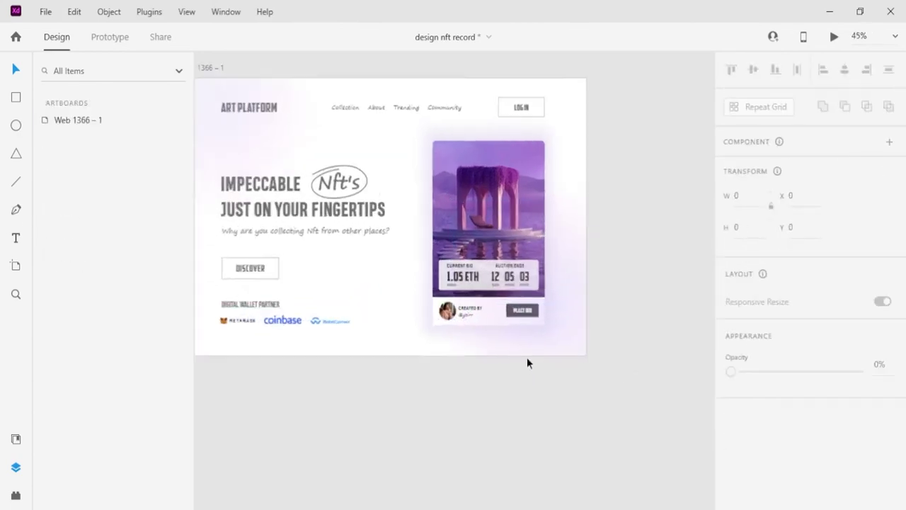
{"action": "scroll", "coordinate": [527, 362], "scroll_direction": "up", "scroll_amount": 2}
{"action": "left_click", "coordinate": [528, 343]}
{"action": "left_click_drag", "start_coordinate": [858, 349], "coordinate": [819, 350]}
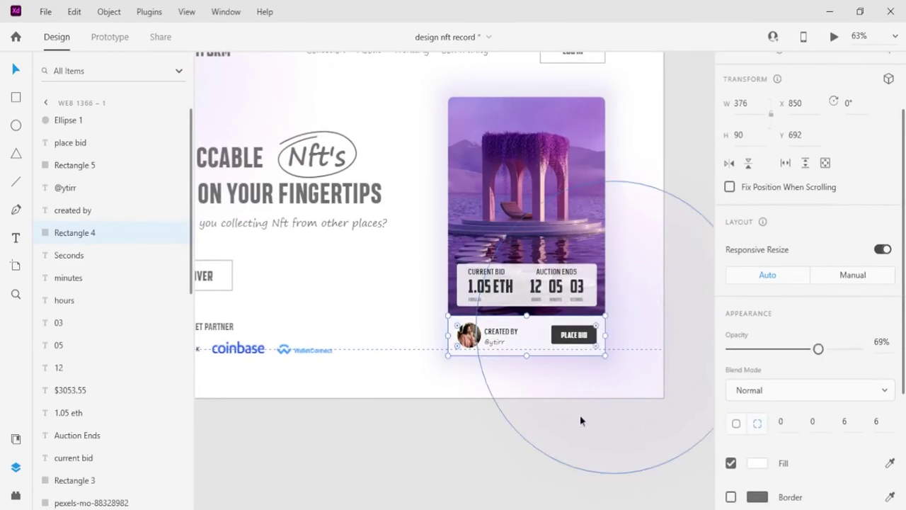
{"action": "left_click", "coordinate": [581, 421]}
Step: Remove the border from the DISCOVER button's rectangle and fill it with #18DFAA
{"action": "scroll", "coordinate": [445, 429], "scroll_direction": "down", "scroll_amount": 2}
{"action": "scroll", "coordinate": [468, 430], "scroll_direction": "up", "scroll_amount": 2}
{"action": "scroll", "coordinate": [287, 339], "scroll_direction": "up", "scroll_amount": 3}
{"action": "left_click", "coordinate": [298, 343]}
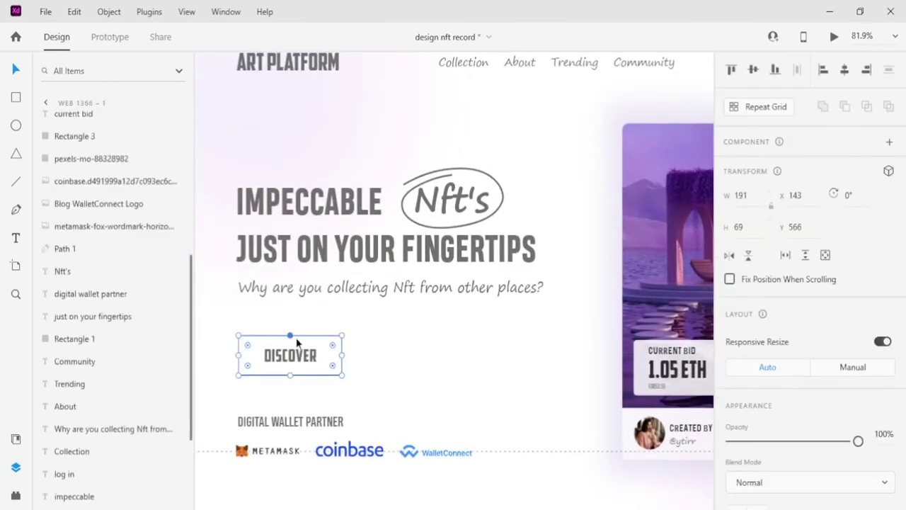
{"action": "double_click", "coordinate": [297, 342]}
{"action": "scroll", "coordinate": [736, 318], "scroll_direction": "down", "scroll_amount": 5}
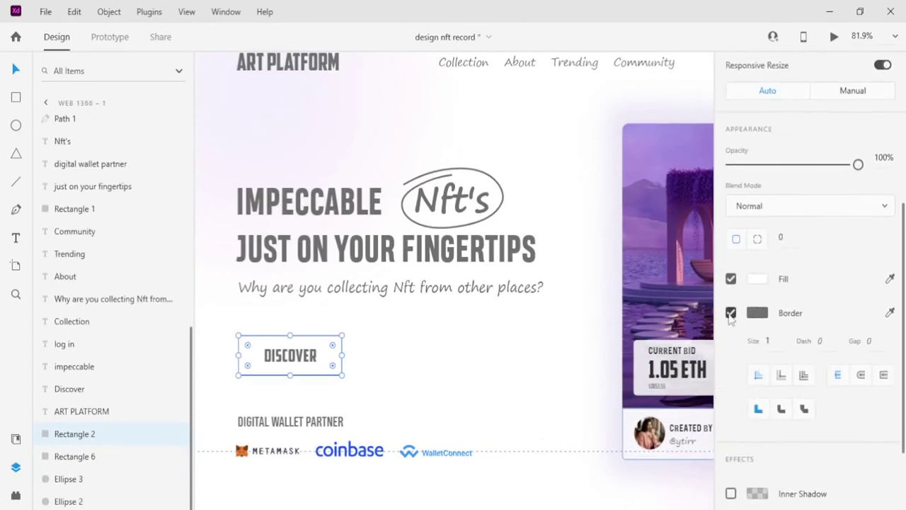
{"action": "left_click", "coordinate": [730, 313]}
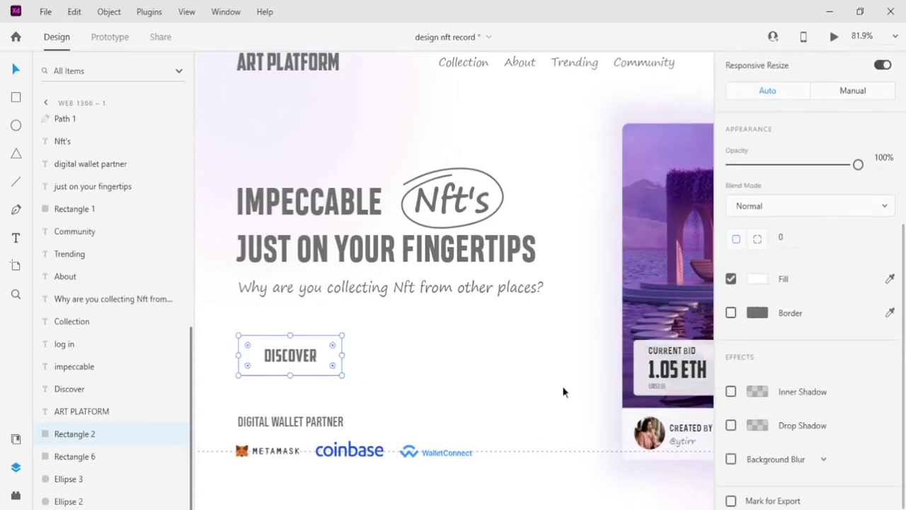
{"action": "left_click", "coordinate": [756, 279]}
{"action": "type", "text": "18dfaa"}
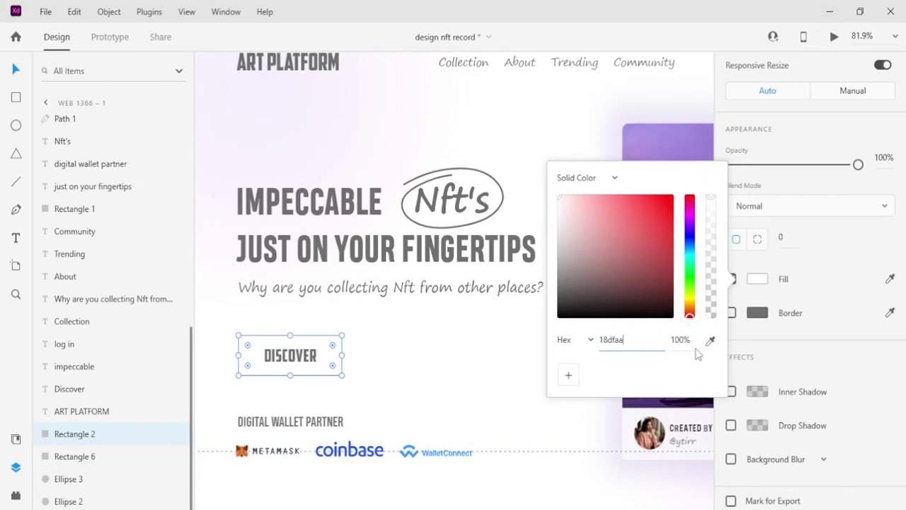
{"action": "left_click", "coordinate": [683, 343]}
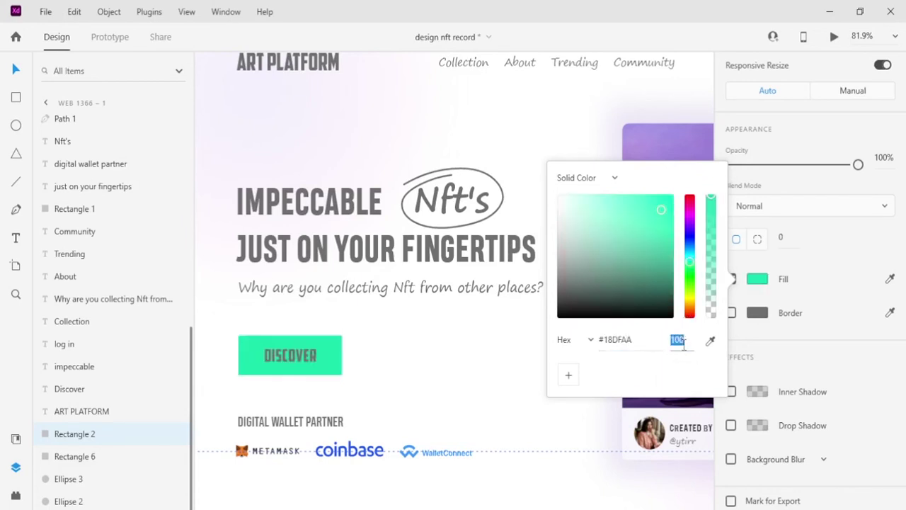
Step: Change the fill of the DISCOVER button's text to white
{"action": "left_click", "coordinate": [303, 357]}
{"action": "scroll", "coordinate": [814, 453], "scroll_direction": "down", "scroll_amount": 3}
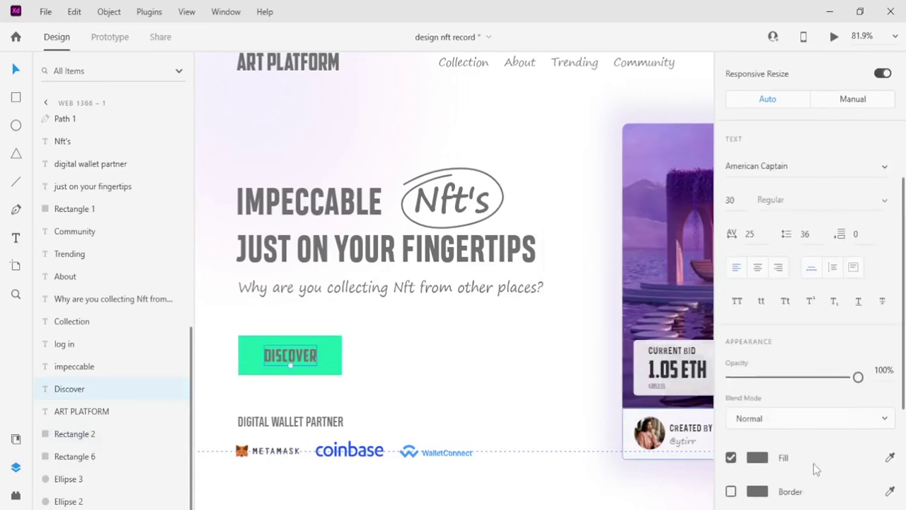
{"action": "left_click", "coordinate": [755, 385]}
{"action": "left_click_drag", "start_coordinate": [581, 315], "coordinate": [552, 291]}
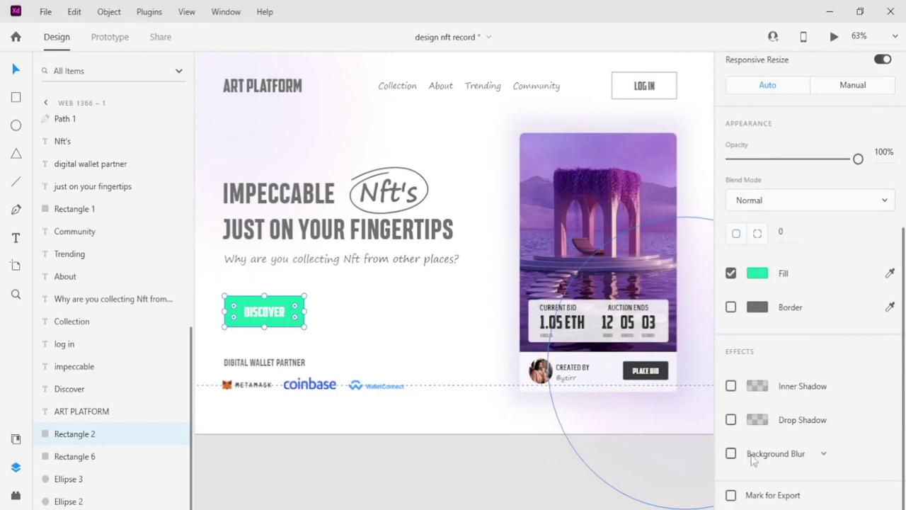
Step: Add a drop shadow to the DISCOVER button's rectangle and color it #18DFAA
{"action": "left_click", "coordinate": [731, 419]}
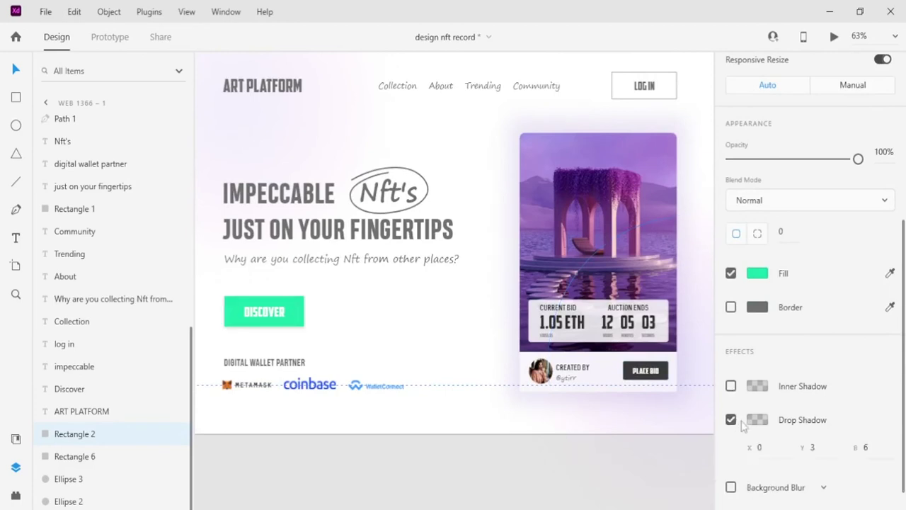
{"action": "left_click", "coordinate": [757, 420]}
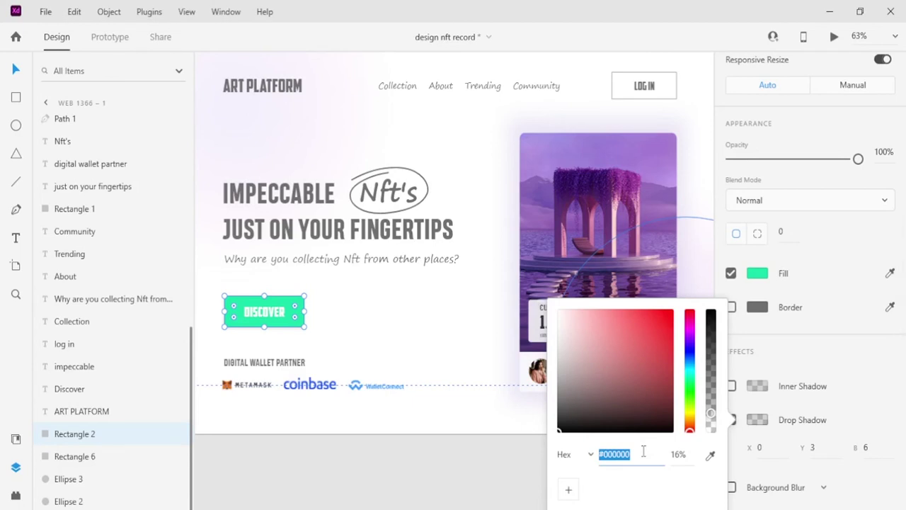
{"action": "type", "text": "18dfaa"}
{"action": "key", "text": "Return"}
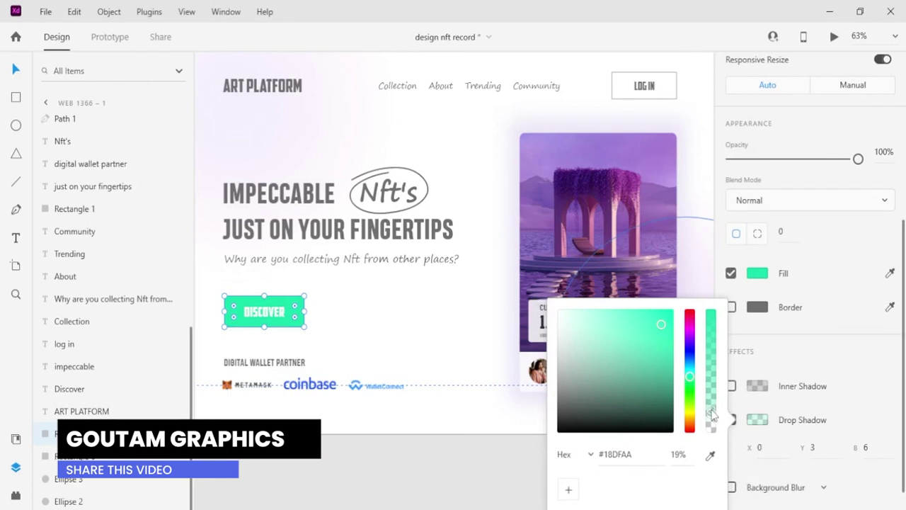
Step: Set the DISCOVER button's drop shadow to X 14, Y 10 and blur 34, and make the shadow color more opaque
{"action": "left_click", "coordinate": [771, 449]}
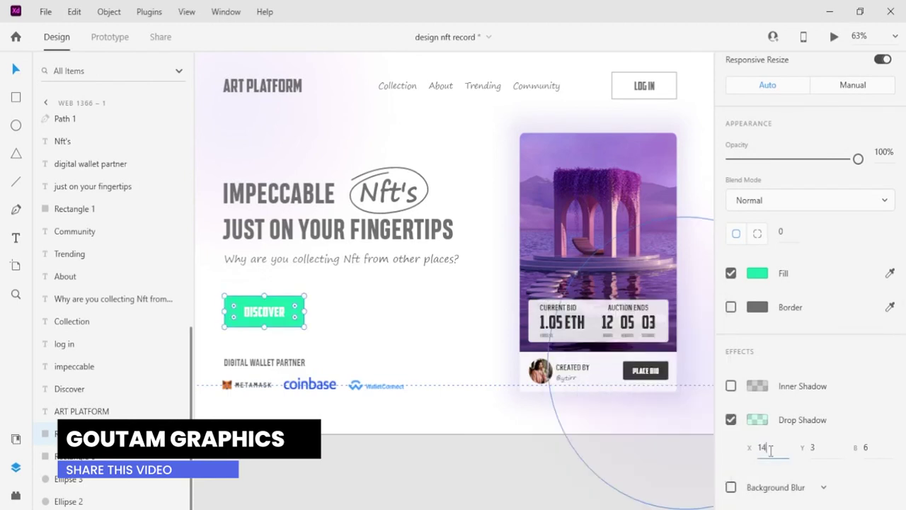
{"action": "key", "text": "Tab"}
{"action": "type", "text": "10"}
{"action": "key", "text": "Tab"}
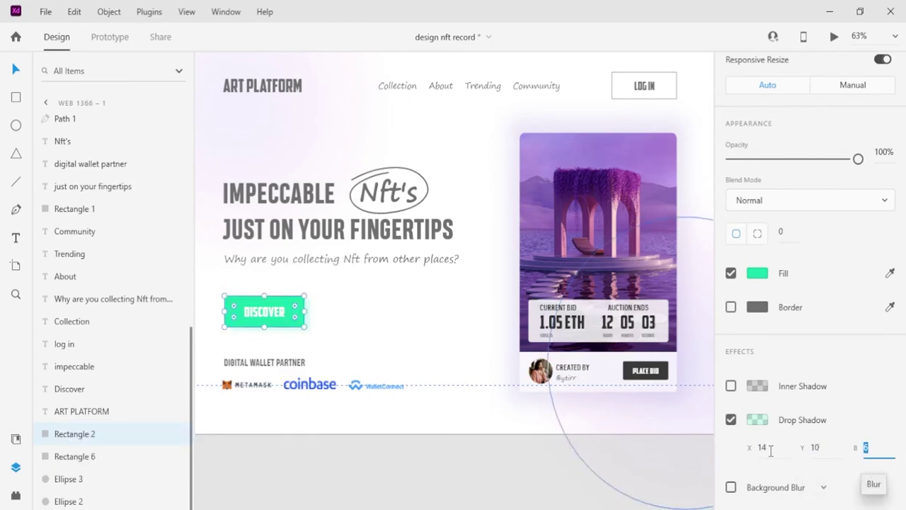
{"action": "type", "text": "34"}
{"action": "key", "text": "Return"}
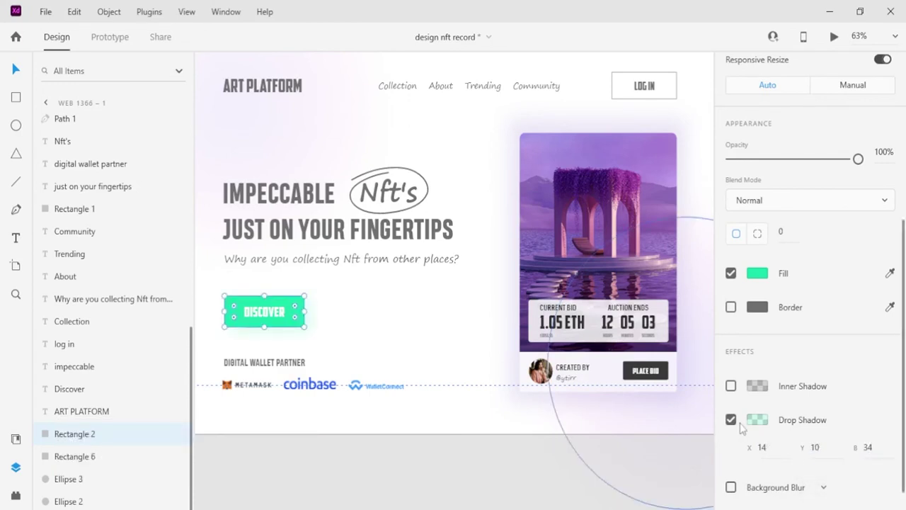
{"action": "left_click", "coordinate": [756, 422]}
{"action": "left_click_drag", "start_coordinate": [712, 408], "coordinate": [712, 385]}
{"action": "left_click", "coordinate": [415, 332]}
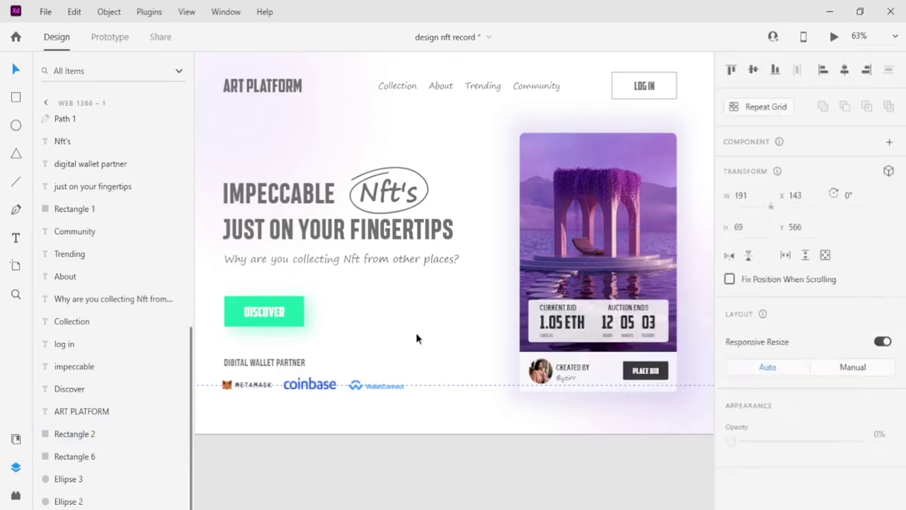
Step: Copy the DISCOVER rectangle's appearance onto the PLACE BID button's rectangle
{"action": "left_click", "coordinate": [293, 320]}
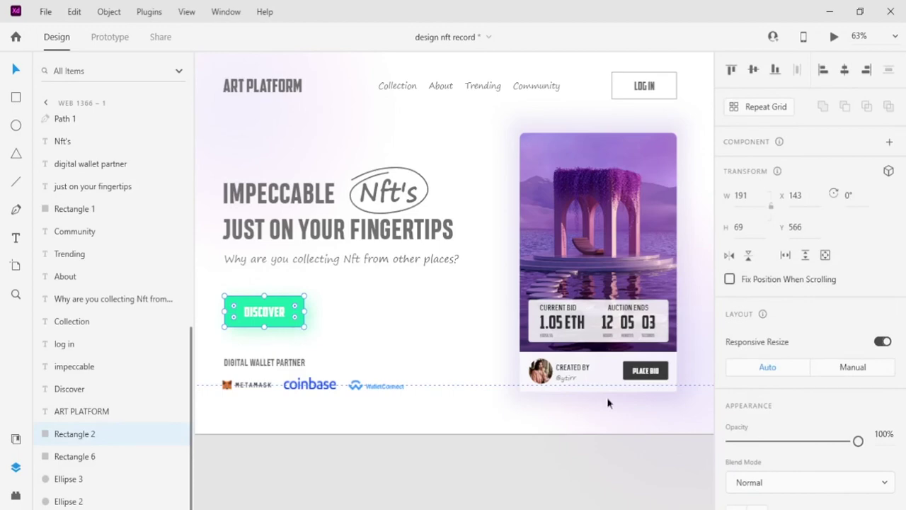
{"action": "scroll", "coordinate": [660, 368], "scroll_direction": "up", "scroll_amount": 5}
{"action": "left_click", "coordinate": [664, 368]}
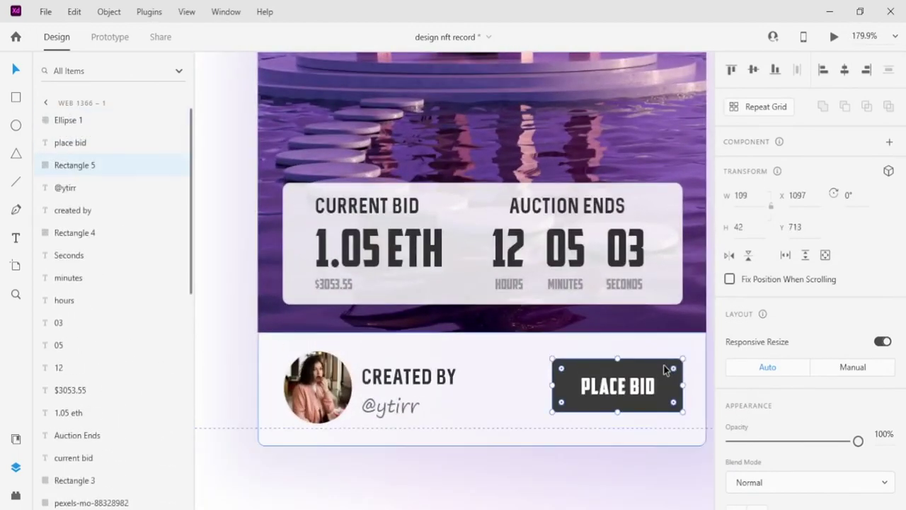
{"action": "key", "text": "ctrl+alt+v"}
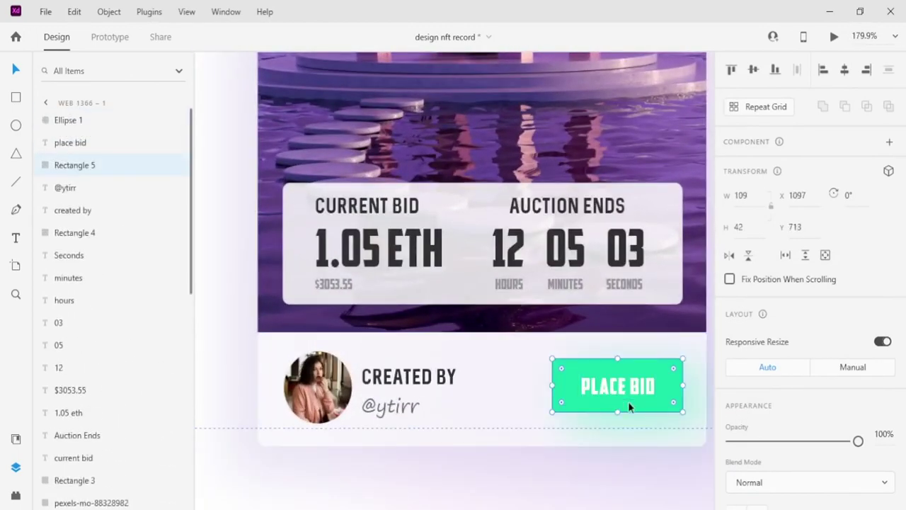
Step: Set the PLACE BID button's drop shadow to X 9, Y 6 and blur 31
{"action": "scroll", "coordinate": [629, 406], "scroll_direction": "down", "scroll_amount": 3}
{"action": "scroll", "coordinate": [786, 424], "scroll_direction": "down", "scroll_amount": 5}
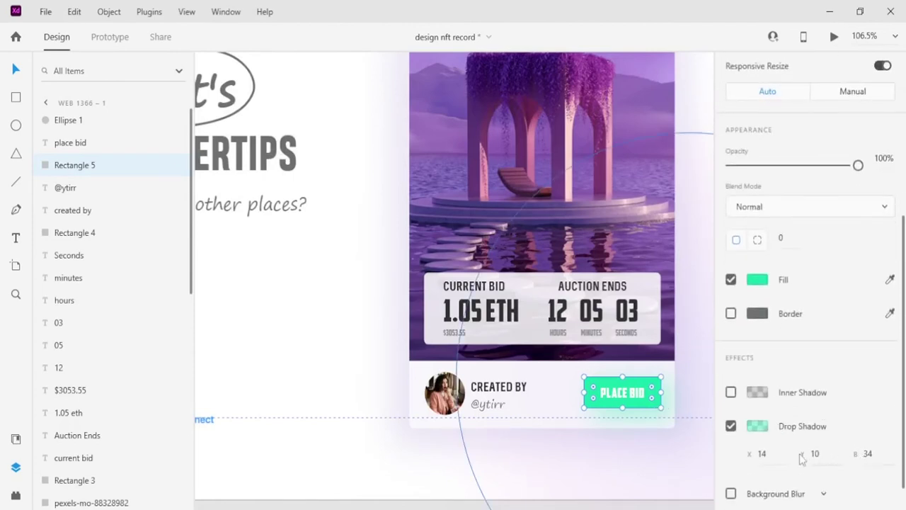
{"action": "left_click", "coordinate": [771, 453]}
{"action": "key", "text": "Up"}
{"action": "key", "text": "Up"}
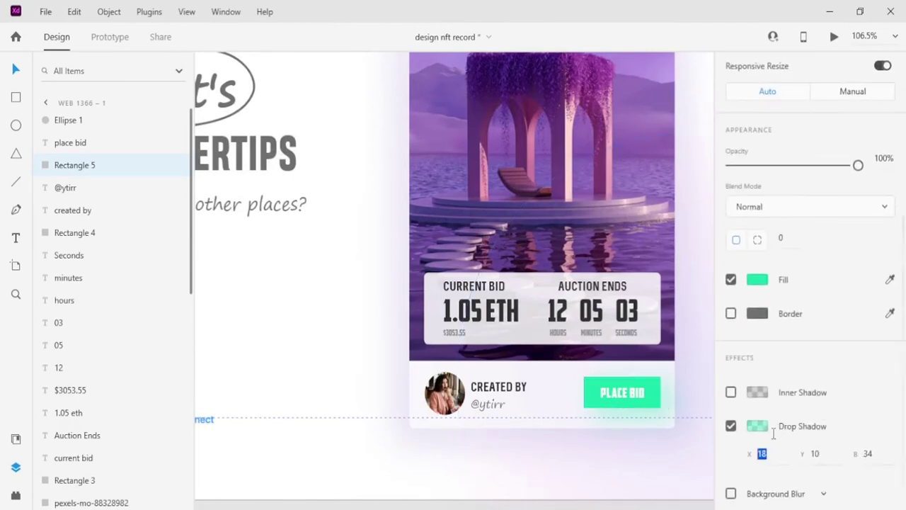
{"action": "type", "text": "9"}
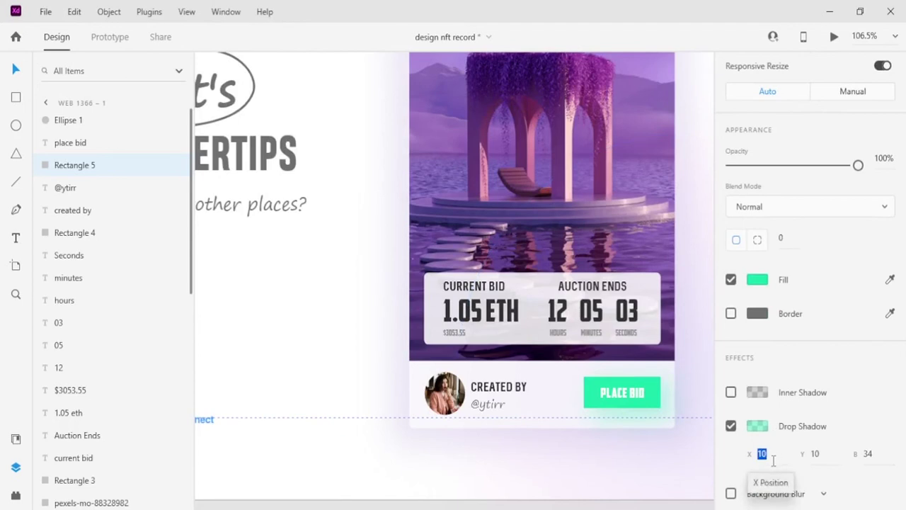
{"action": "key", "text": "Return"}
{"action": "left_click", "coordinate": [831, 454]}
{"action": "key", "text": "Down"}
{"action": "key", "text": "Down"}
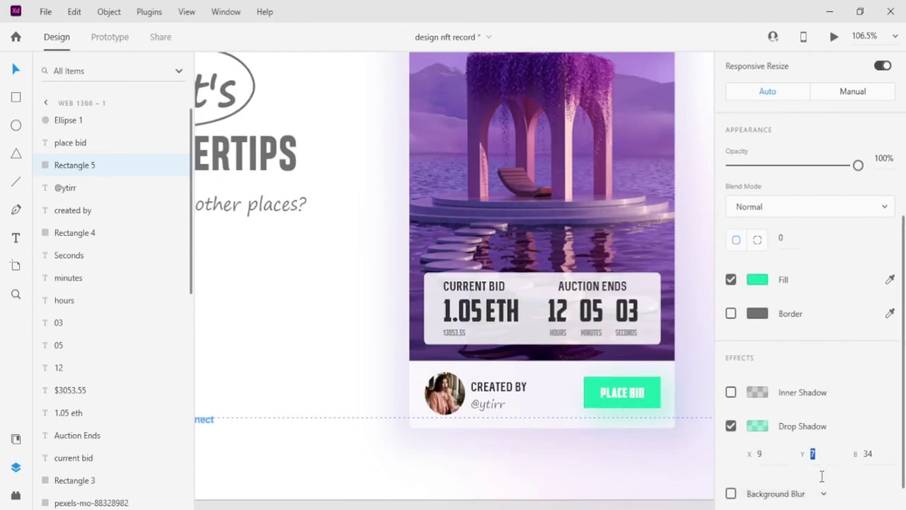
{"action": "type", "text": "6"}
{"action": "key", "text": "Return"}
{"action": "left_click", "coordinate": [875, 454]}
{"action": "key", "text": "Down"}
{"action": "key", "text": "Down"}
{"action": "key", "text": "Down"}
Step: Round the corners of the PLACE BID button's rectangle to a radius of 3
{"action": "scroll", "coordinate": [651, 418], "scroll_direction": "up", "scroll_amount": 5}
{"action": "left_click", "coordinate": [661, 393]}
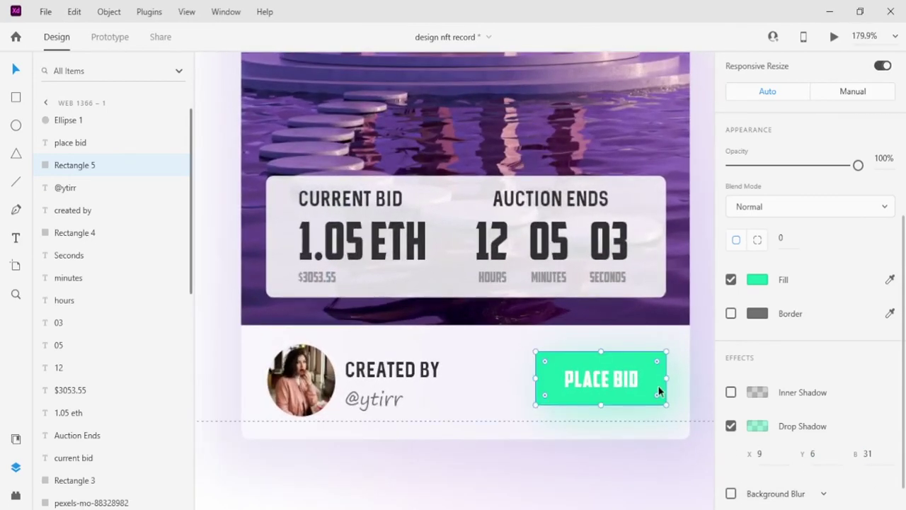
{"action": "left_click", "coordinate": [783, 238]}
{"action": "scroll", "coordinate": [641, 340], "scroll_direction": "down", "scroll_amount": 6}
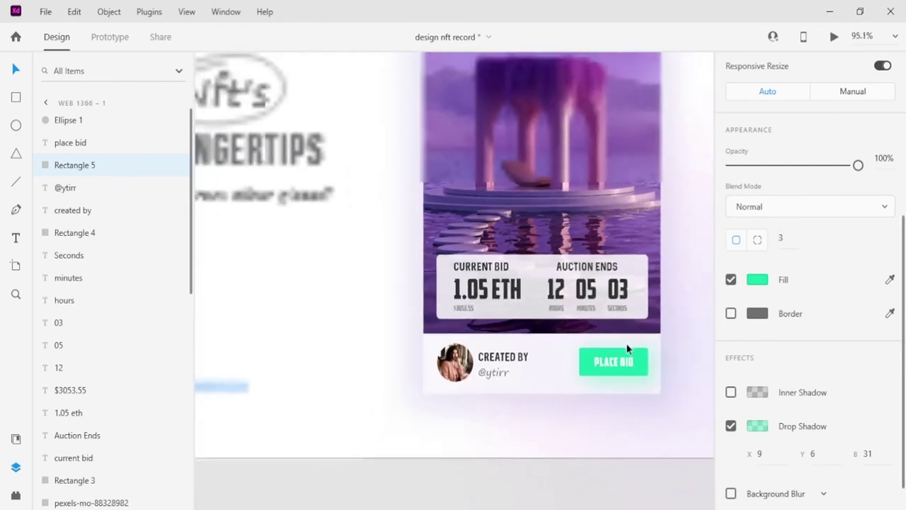
{"action": "left_click", "coordinate": [587, 446]}
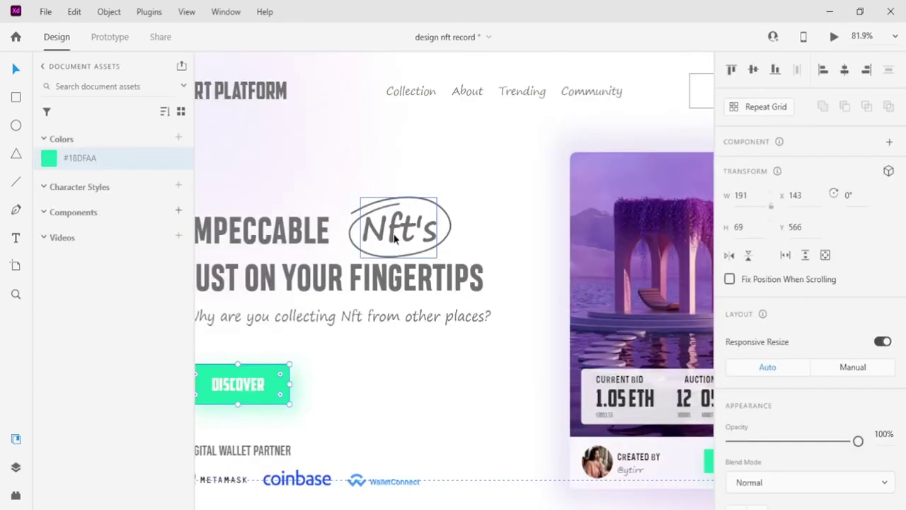
Step: Apply the saved #18DFAA color to the Nft's text fill and to the border of the hand-drawn circle around it
{"action": "left_click", "coordinate": [395, 239]}
{"action": "left_click", "coordinate": [85, 159]}
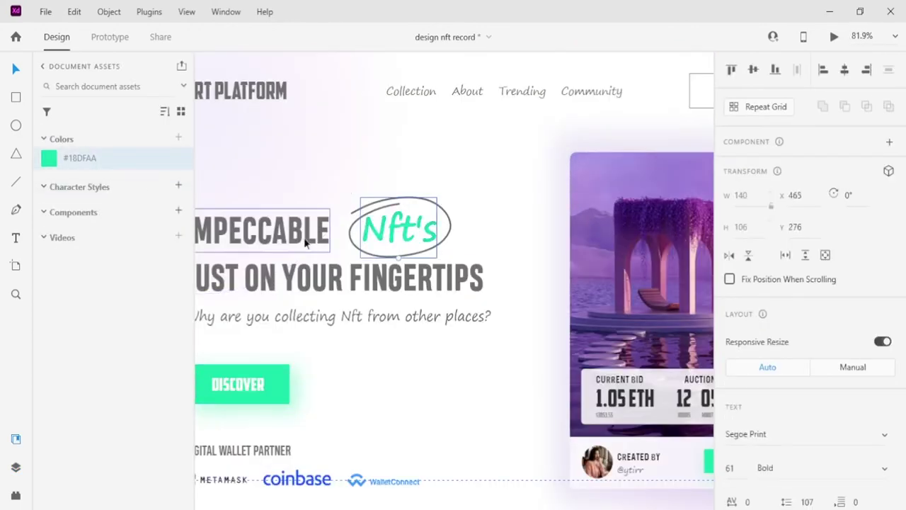
{"action": "left_click", "coordinate": [352, 245]}
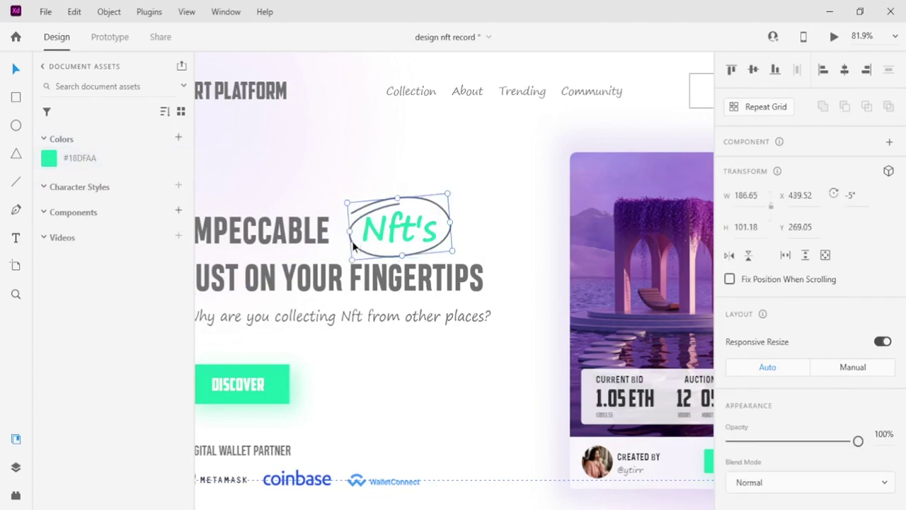
{"action": "right_click", "coordinate": [99, 165]}
{"action": "left_click", "coordinate": [131, 191]}
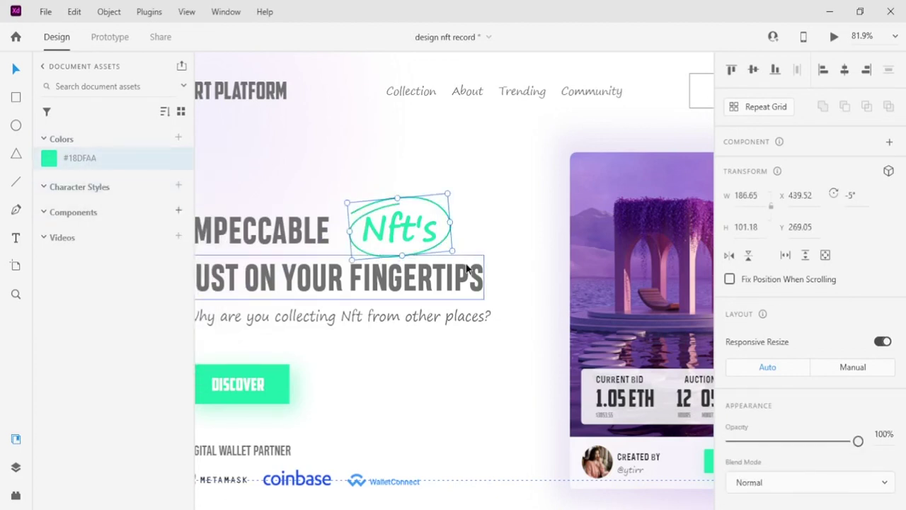
Step: Round the corners of the LOG IN button's rectangle to a radius of 5
{"action": "scroll", "coordinate": [466, 267], "scroll_direction": "down", "scroll_amount": 3}
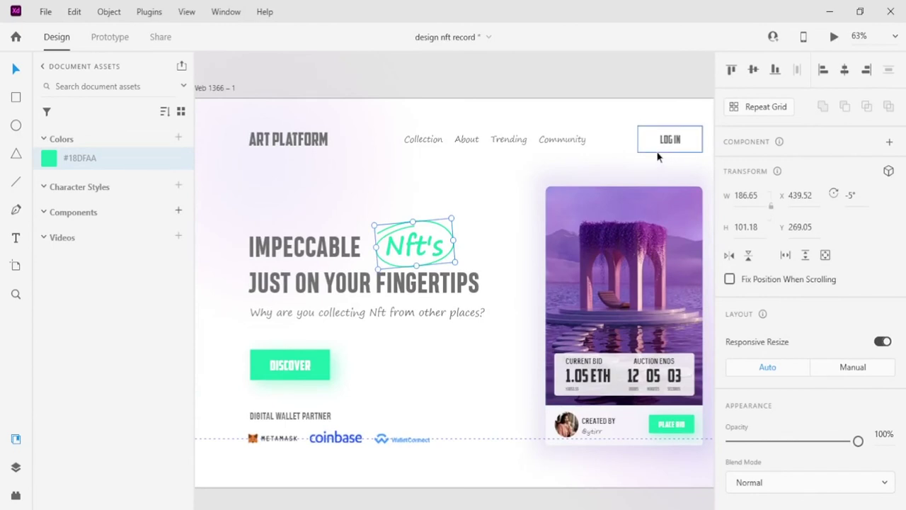
{"action": "left_click", "coordinate": [656, 151]}
{"action": "scroll", "coordinate": [812, 439], "scroll_direction": "down", "scroll_amount": 5}
{"action": "scroll", "coordinate": [793, 368], "scroll_direction": "up", "scroll_amount": 5}
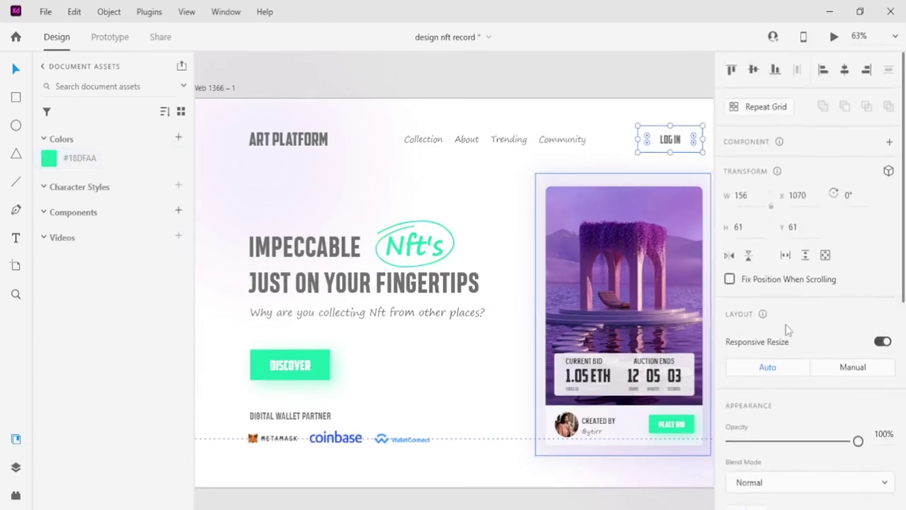
{"action": "scroll", "coordinate": [787, 330], "scroll_direction": "down", "scroll_amount": 5}
{"action": "left_click", "coordinate": [785, 330]}
{"action": "type", "text": "2"}
{"action": "key", "text": "Return"}
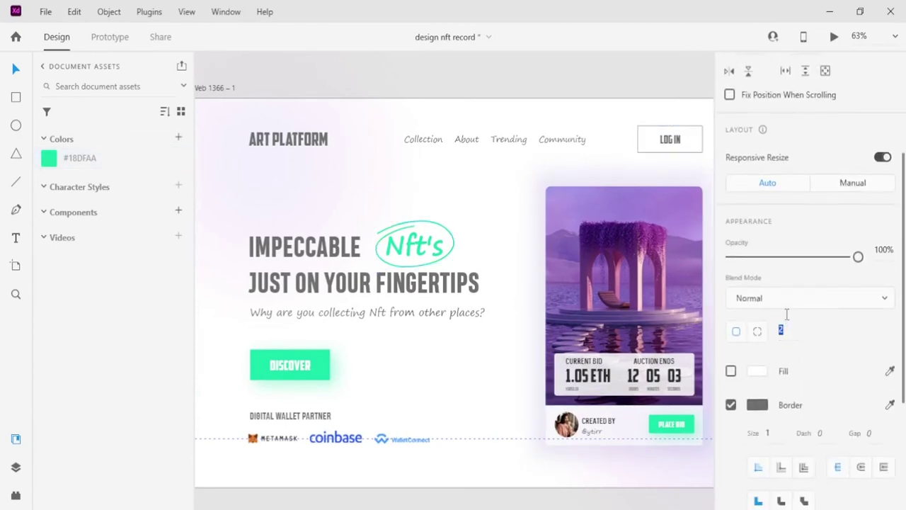
Step: Apply the saved #18DFAA color to the LOG IN text fill and to the border of its rectangle
{"action": "scroll", "coordinate": [489, 221], "scroll_direction": "up", "scroll_amount": 2}
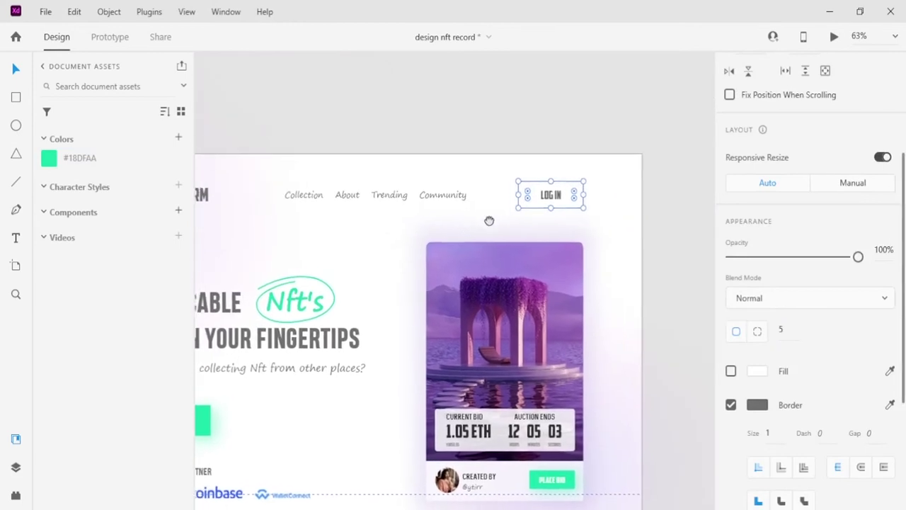
{"action": "left_click", "coordinate": [541, 205]}
{"action": "scroll", "coordinate": [542, 205], "scroll_direction": "up", "scroll_amount": 5}
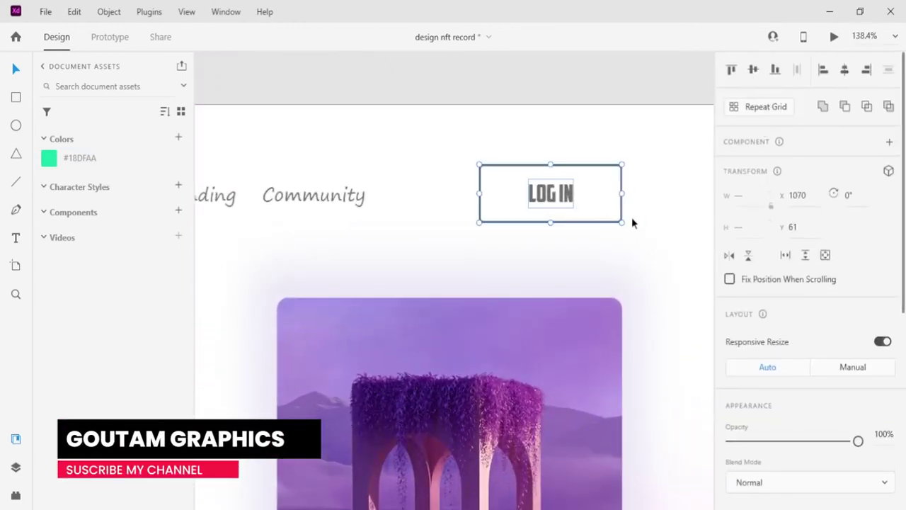
{"action": "left_click", "coordinate": [113, 162]}
{"action": "left_click", "coordinate": [514, 238]}
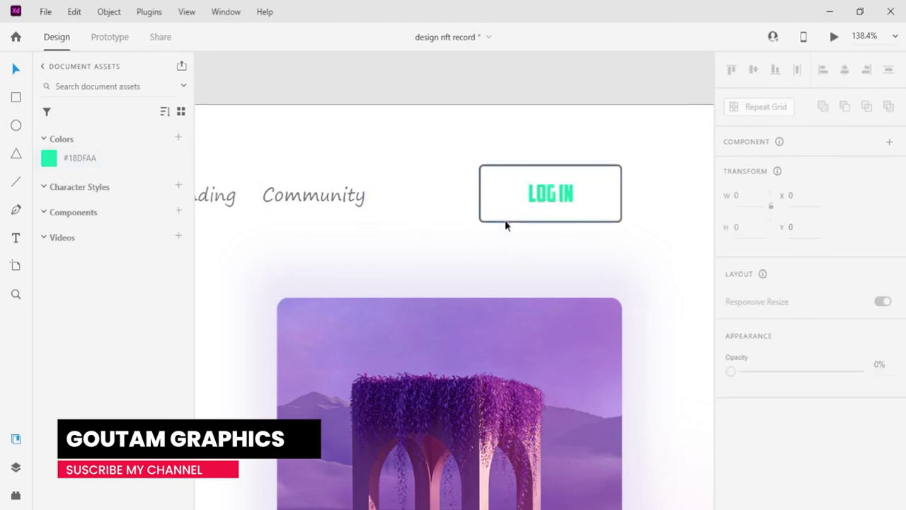
{"action": "left_click", "coordinate": [486, 223]}
{"action": "right_click", "coordinate": [75, 161]}
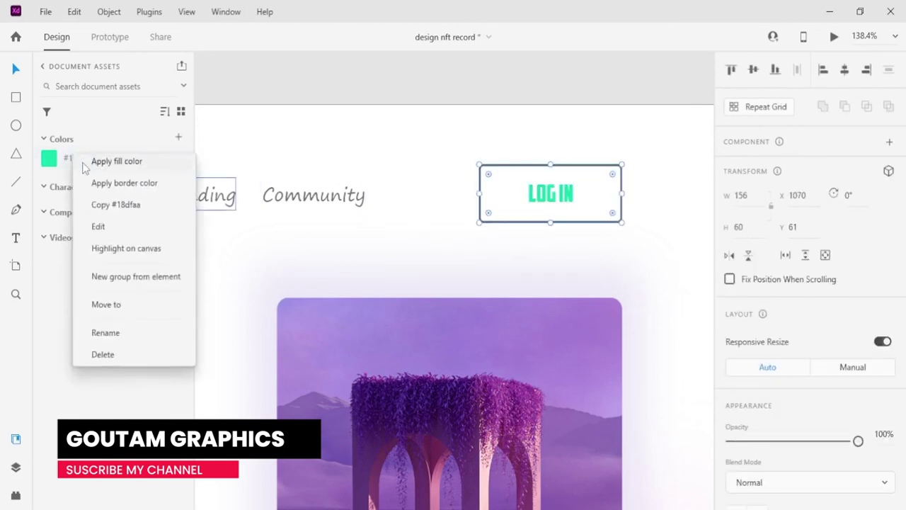
{"action": "left_click", "coordinate": [124, 187]}
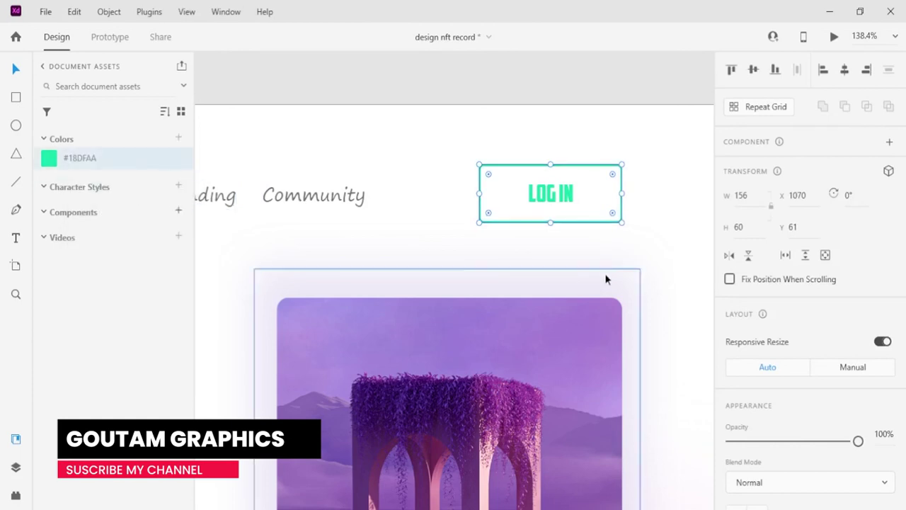
{"action": "left_click", "coordinate": [501, 254]}
Step: Highlight the Collection navigation item by filling its text with #18DFAA and setting its font weight to Bold
{"action": "scroll", "coordinate": [502, 253], "scroll_direction": "down", "scroll_amount": 3}
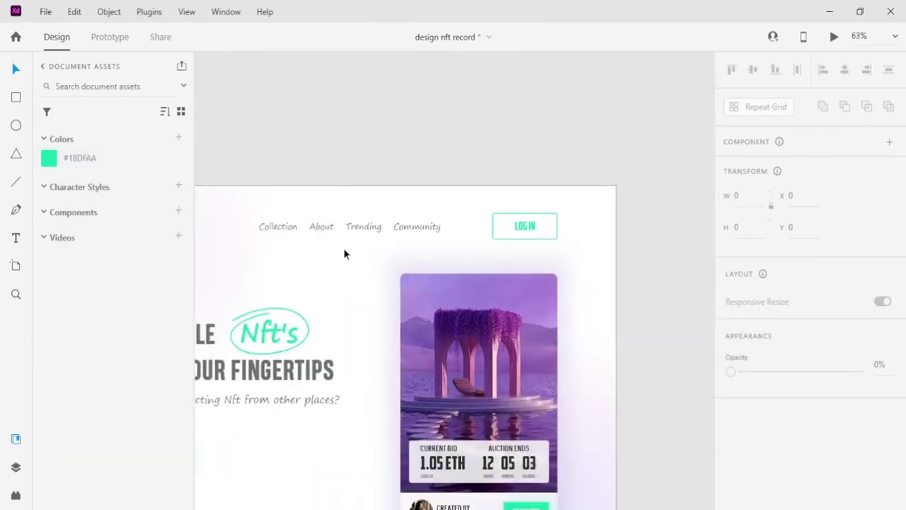
{"action": "left_click", "coordinate": [278, 226]}
{"action": "left_click", "coordinate": [95, 162]}
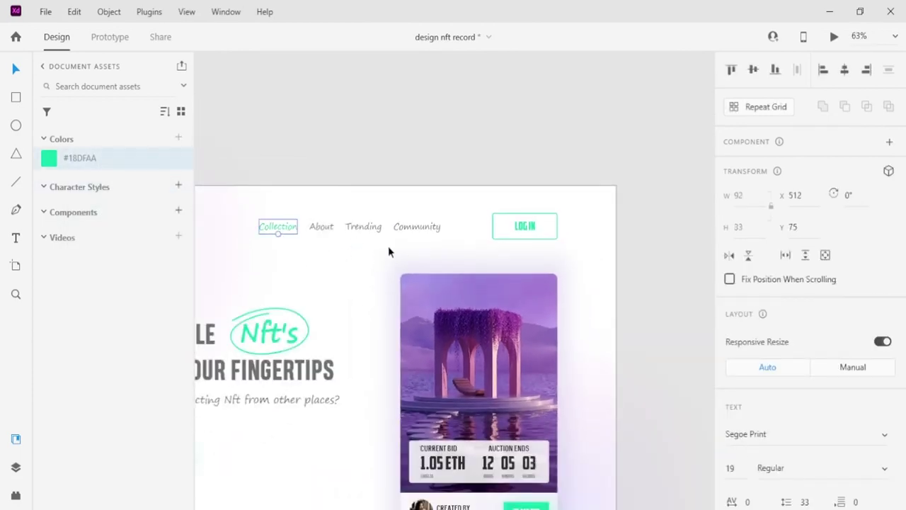
{"action": "scroll", "coordinate": [832, 399], "scroll_direction": "down", "scroll_amount": 5}
{"action": "left_click", "coordinate": [883, 286]}
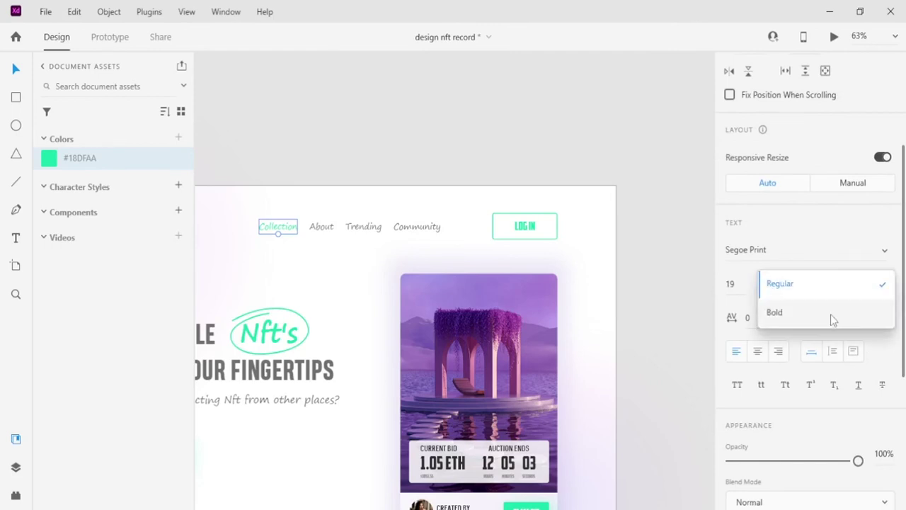
{"action": "left_click", "coordinate": [830, 314]}
Step: Draw an S-shaped Pen path from below the heading's end, across the NFT card's lower part, to just beyond the artboard's bottom-right corner
{"action": "scroll", "coordinate": [565, 322], "scroll_direction": "down", "scroll_amount": 2}
{"action": "scroll", "coordinate": [569, 320], "scroll_direction": "down", "scroll_amount": 2}
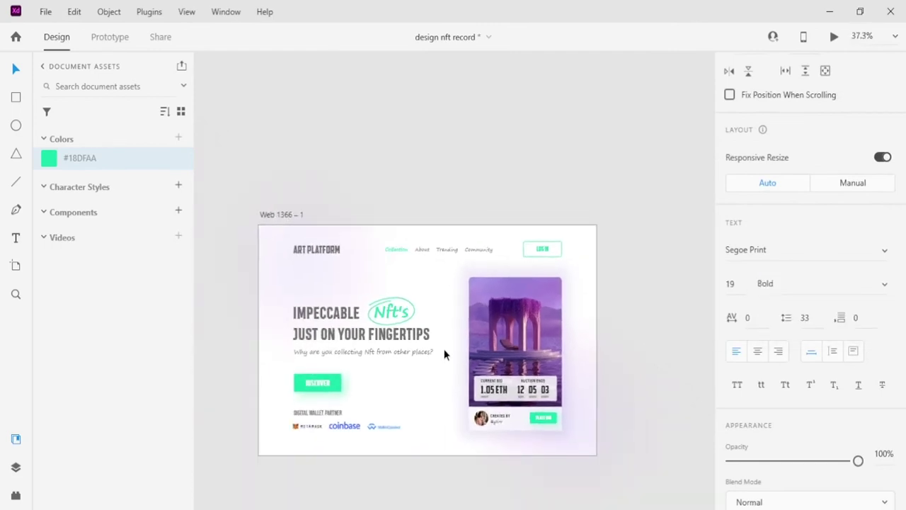
{"action": "scroll", "coordinate": [496, 383], "scroll_direction": "down", "scroll_amount": 1}
{"action": "left_click", "coordinate": [588, 420]}
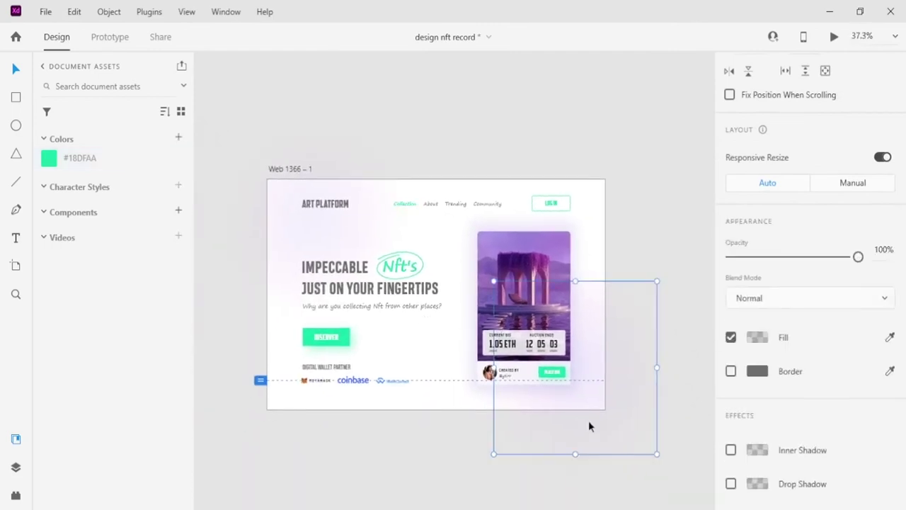
{"action": "key", "text": "Delete"}
{"action": "scroll", "coordinate": [475, 427], "scroll_direction": "down", "scroll_amount": 1}
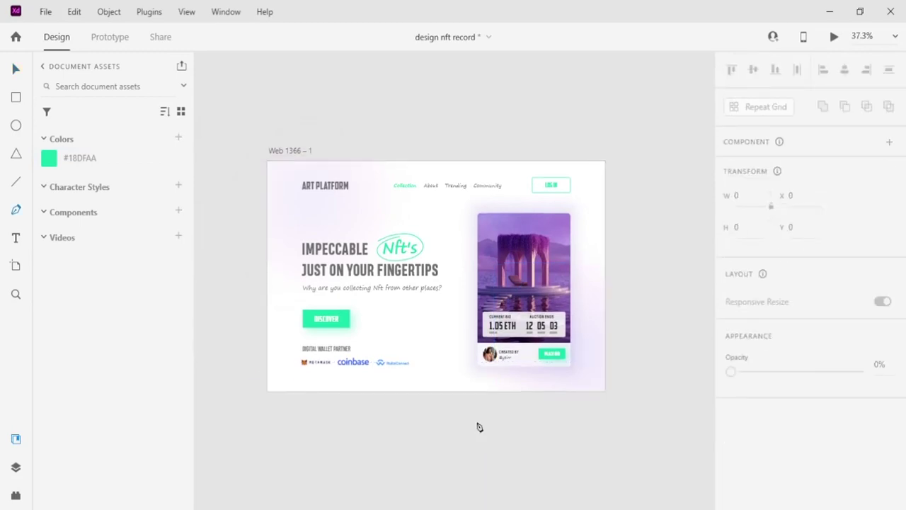
{"action": "scroll", "coordinate": [449, 328], "scroll_direction": "up", "scroll_amount": 1}
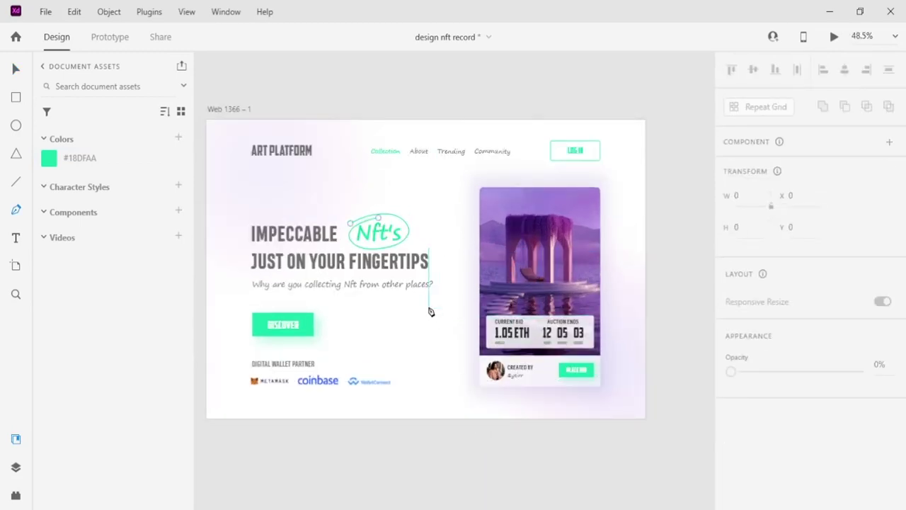
{"action": "left_click", "coordinate": [428, 307]}
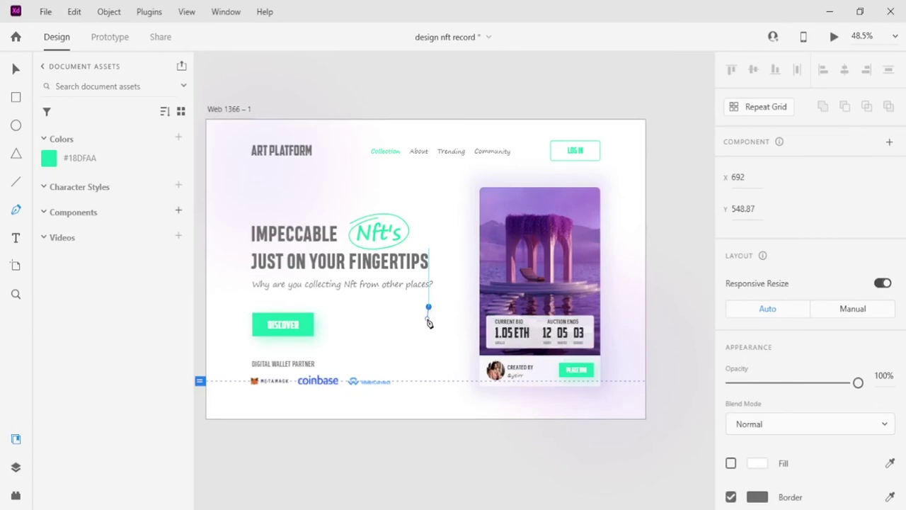
{"action": "left_click_drag", "start_coordinate": [651, 428], "coordinate": [658, 468]}
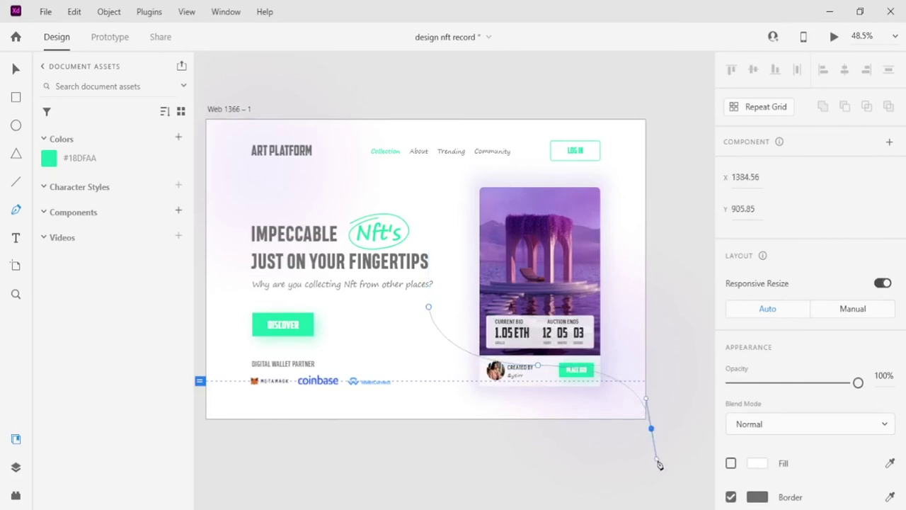
Step: Refine the curved path by repositioning both end anchors slightly and reshaping its middle anchor's handles
{"action": "key", "text": "a"}
{"action": "key", "text": "v"}
{"action": "left_click_drag", "start_coordinate": [428, 308], "coordinate": [433, 324]}
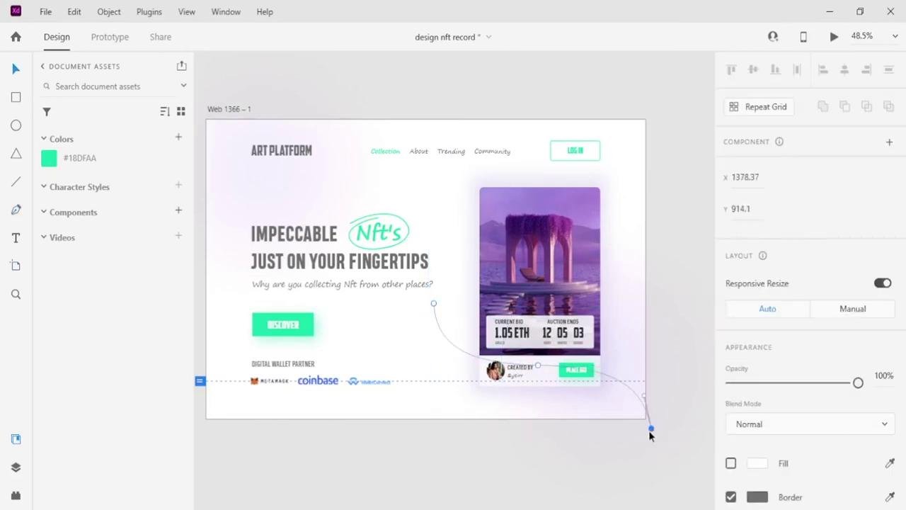
{"action": "left_click_drag", "start_coordinate": [538, 365], "coordinate": [621, 361]}
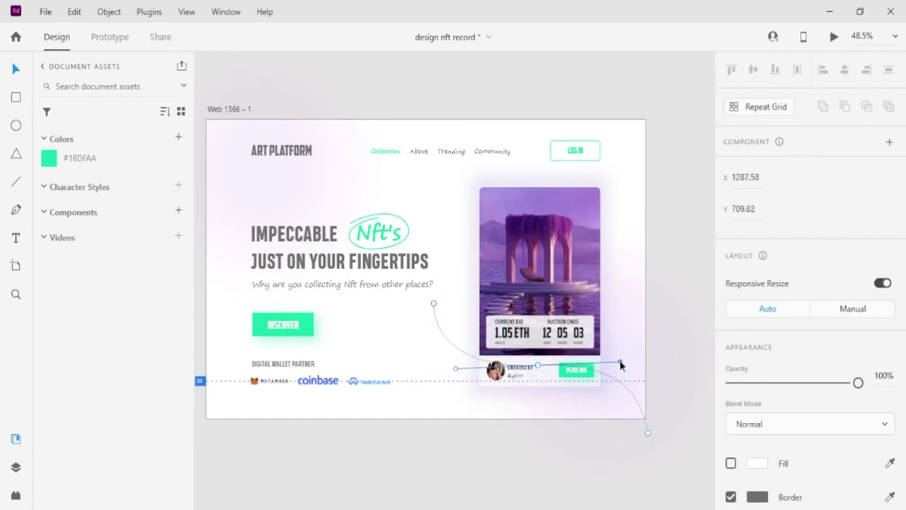
Step: Apply the saved #18DFAA color to the curved path's border and set the border size to 5
{"action": "scroll", "coordinate": [770, 425], "scroll_direction": "down", "scroll_amount": 2}
{"action": "left_click", "coordinate": [769, 430]}
{"action": "left_click", "coordinate": [79, 157]}
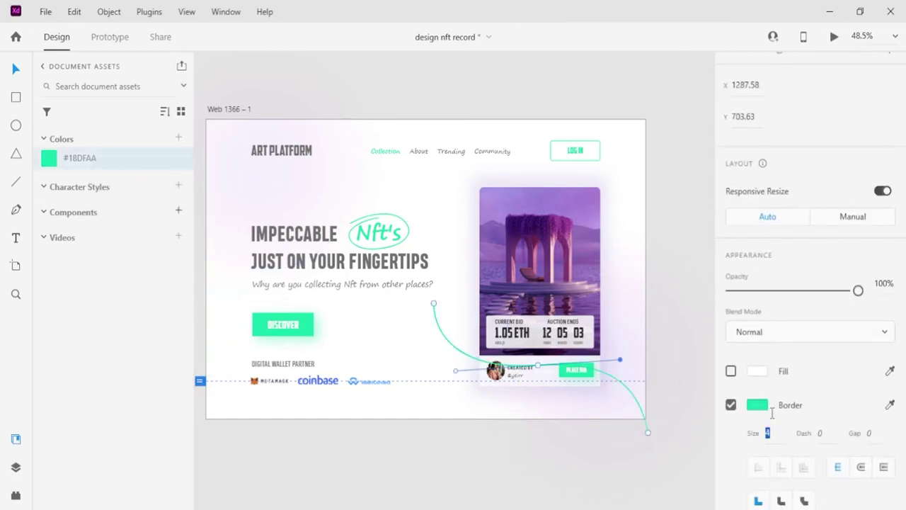
{"action": "type", "text": "5"}
{"action": "scroll", "coordinate": [792, 464], "scroll_direction": "down", "scroll_amount": 2}
Step: Send the green curve behind the NFT card and place a horizontally mirrored copy across the artboard's top-left corner
{"action": "key", "text": "Escape"}
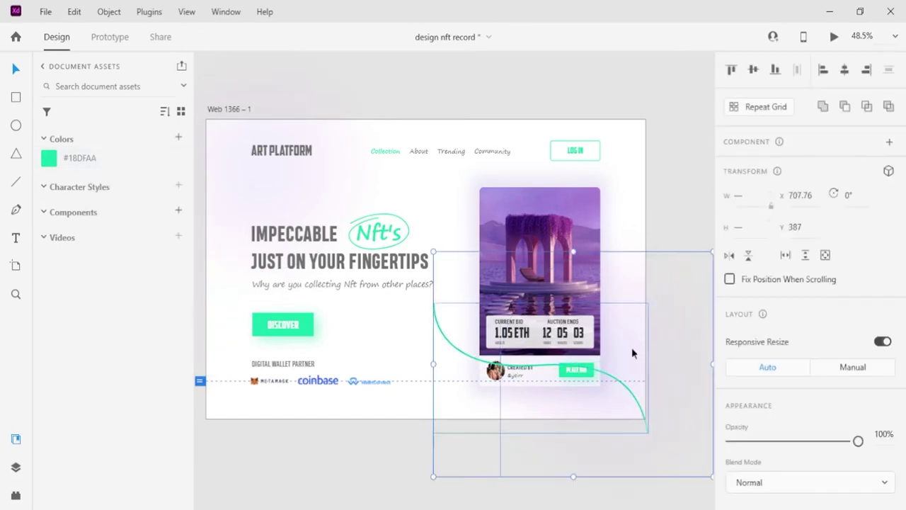
{"action": "scroll", "coordinate": [468, 348], "scroll_direction": "down", "scroll_amount": 3}
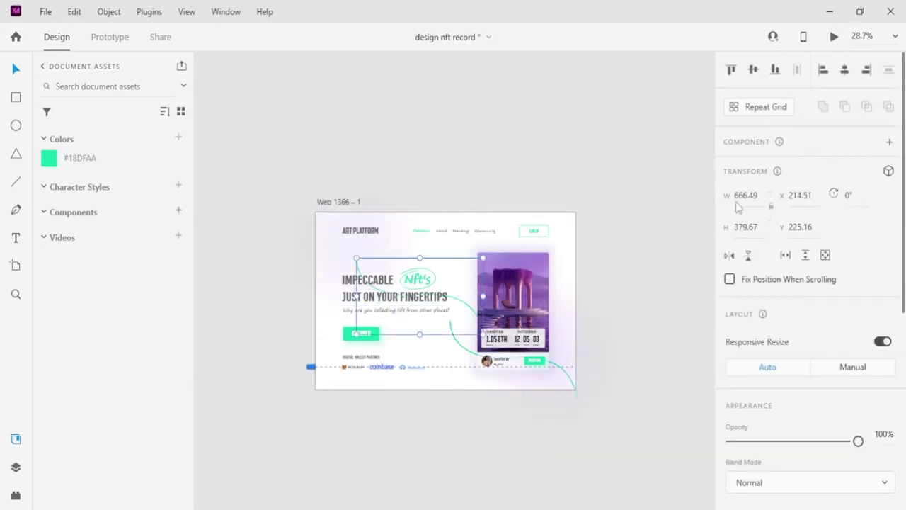
{"action": "scroll", "coordinate": [350, 196], "scroll_direction": "up", "scroll_amount": 5}
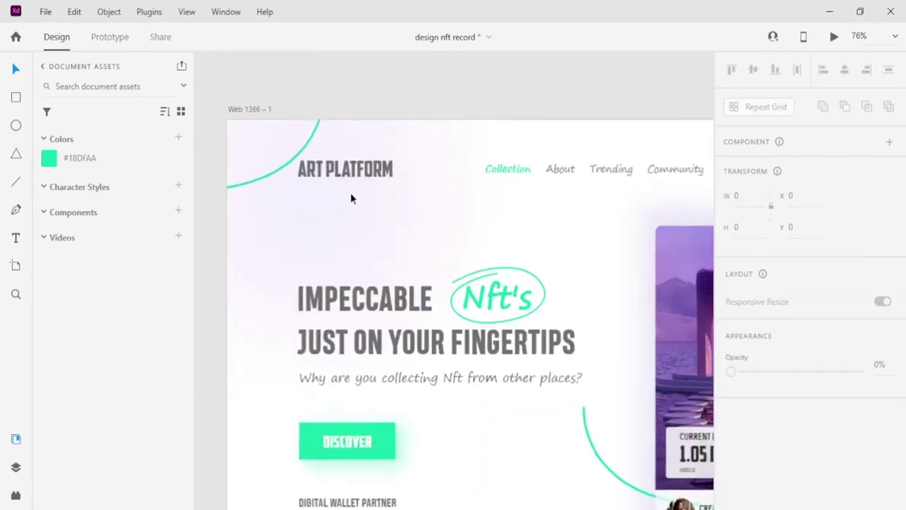
Step: Apply the saved #18DFAA color to only the word PLATFORM in the ART PLATFORM logo text
{"action": "scroll", "coordinate": [353, 216], "scroll_direction": "up", "scroll_amount": 2}
{"action": "left_click", "coordinate": [326, 182]}
{"action": "double_click", "coordinate": [327, 182]}
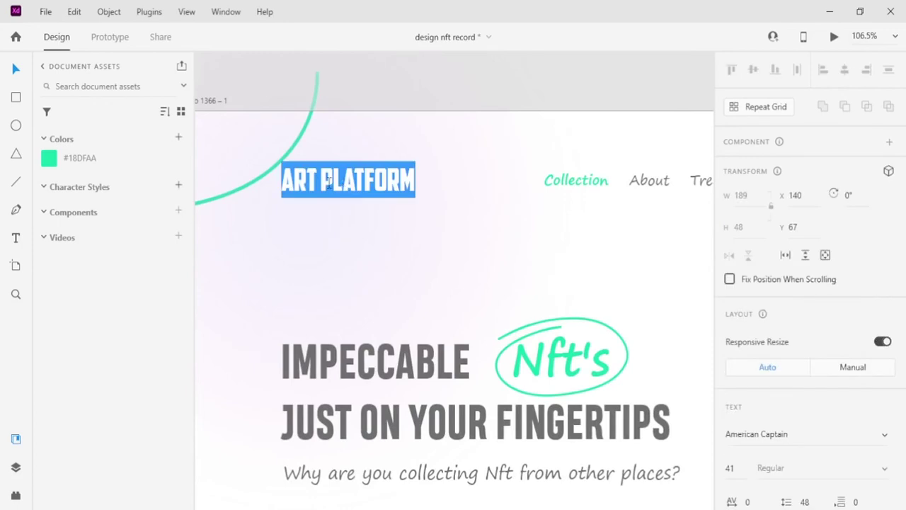
{"action": "left_click", "coordinate": [322, 182]}
{"action": "left_click_drag", "start_coordinate": [326, 183], "coordinate": [418, 184]}
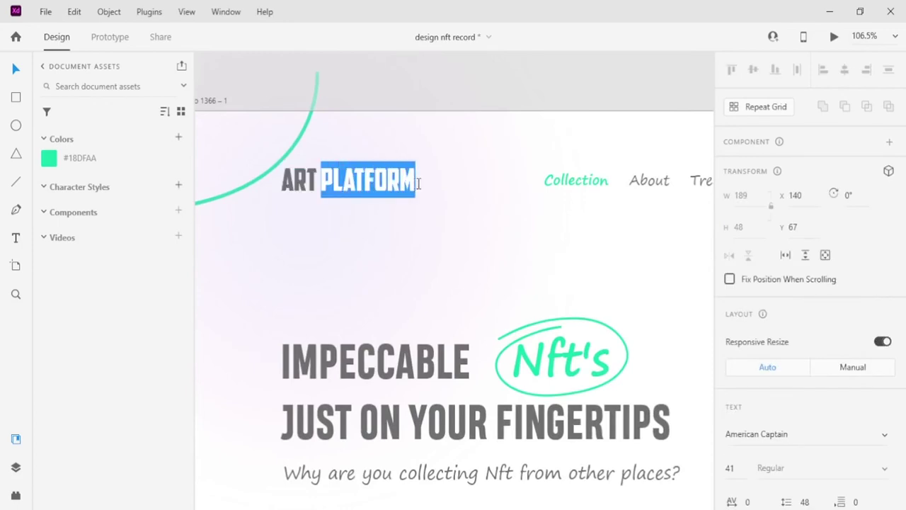
{"action": "left_click", "coordinate": [101, 164]}
Step: Fill only the word ART in the logo text with dark grey #2B2B2B and deselect the text
{"action": "mouse_move", "coordinate": [293, 180]}
{"action": "left_mouse_down"}
{"action": "mouse_move", "coordinate": [307, 180]}
{"action": "mouse_move", "coordinate": [281, 182]}
{"action": "left_mouse_up"}
{"action": "scroll", "coordinate": [768, 412], "scroll_direction": "down", "scroll_amount": 5}
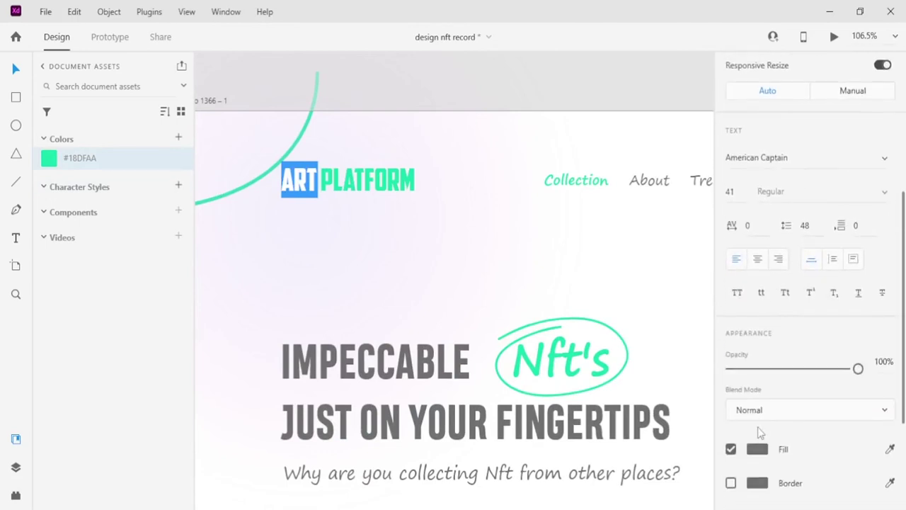
{"action": "left_click", "coordinate": [758, 450]}
{"action": "left_click_drag", "start_coordinate": [569, 407], "coordinate": [555, 416]}
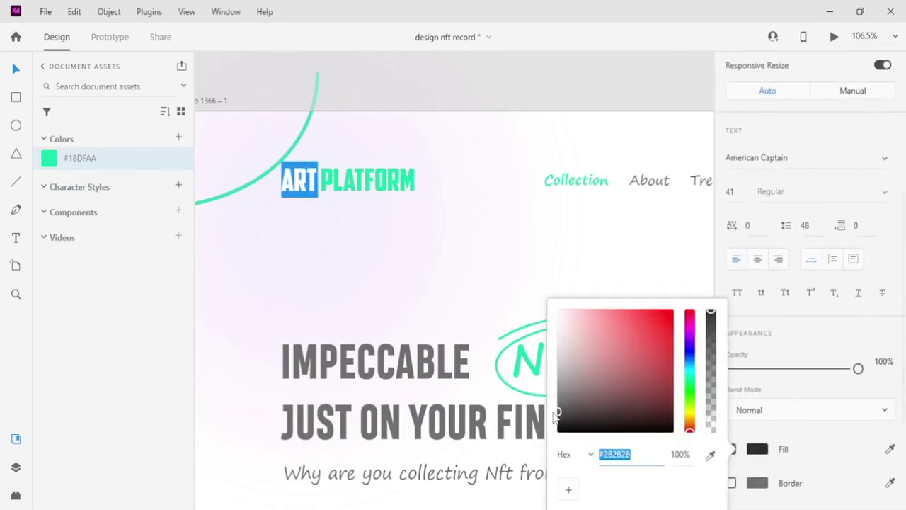
{"action": "key", "text": "Escape"}
{"action": "scroll", "coordinate": [460, 300], "scroll_direction": "down", "scroll_amount": 5}
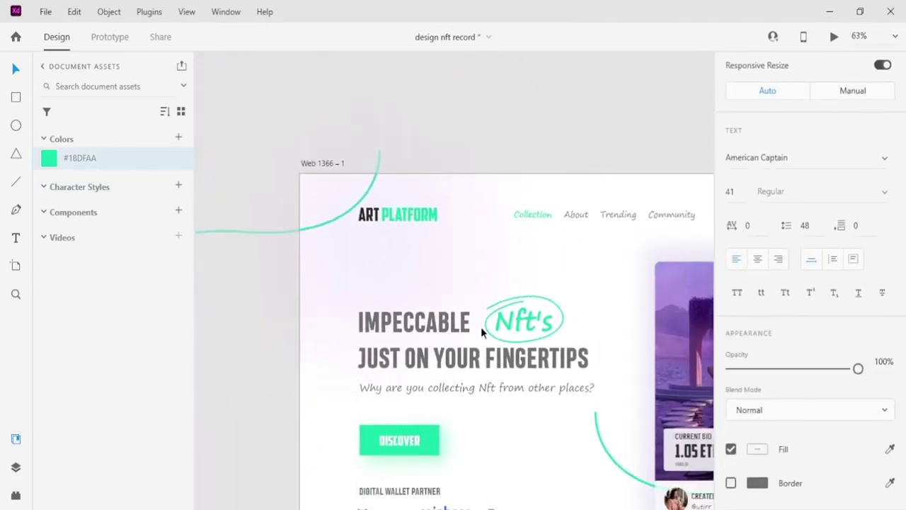
{"action": "scroll", "coordinate": [452, 332], "scroll_direction": "down", "scroll_amount": 5}
{"action": "left_click", "coordinate": [653, 447]}
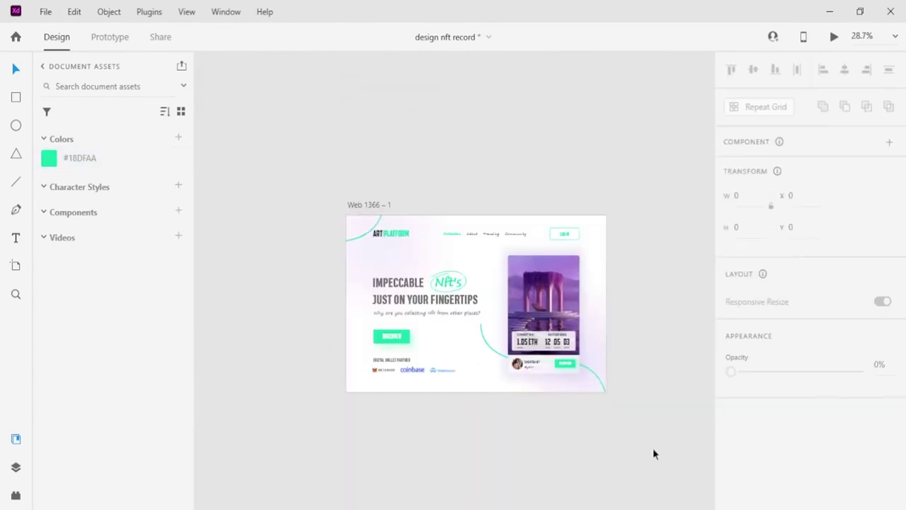